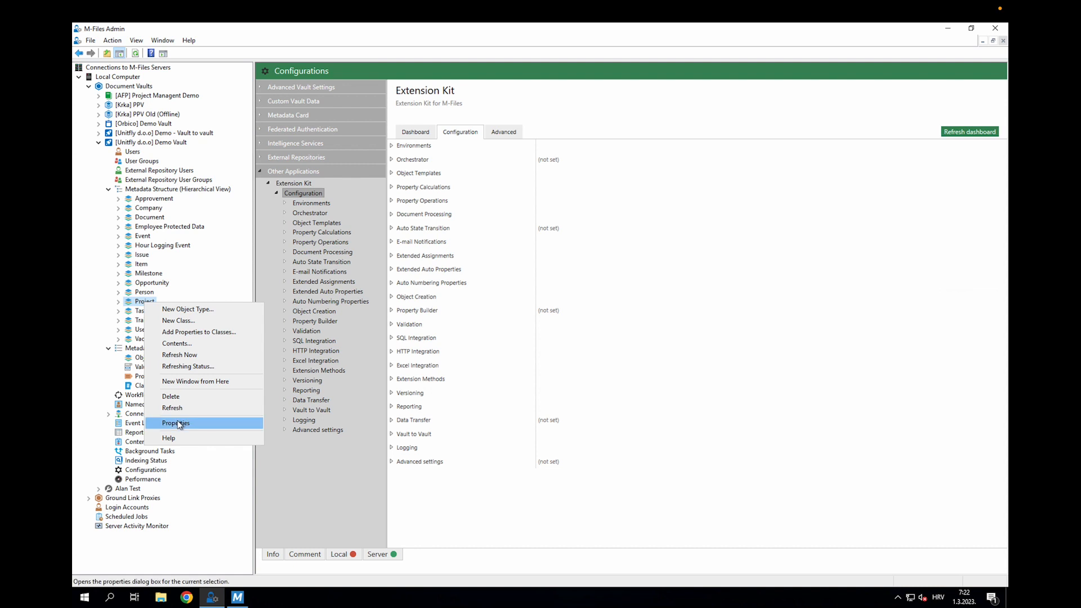
# Open the Project object type's properties and clear the Disabled option of its external database connection.
pyautogui.click(178, 423)
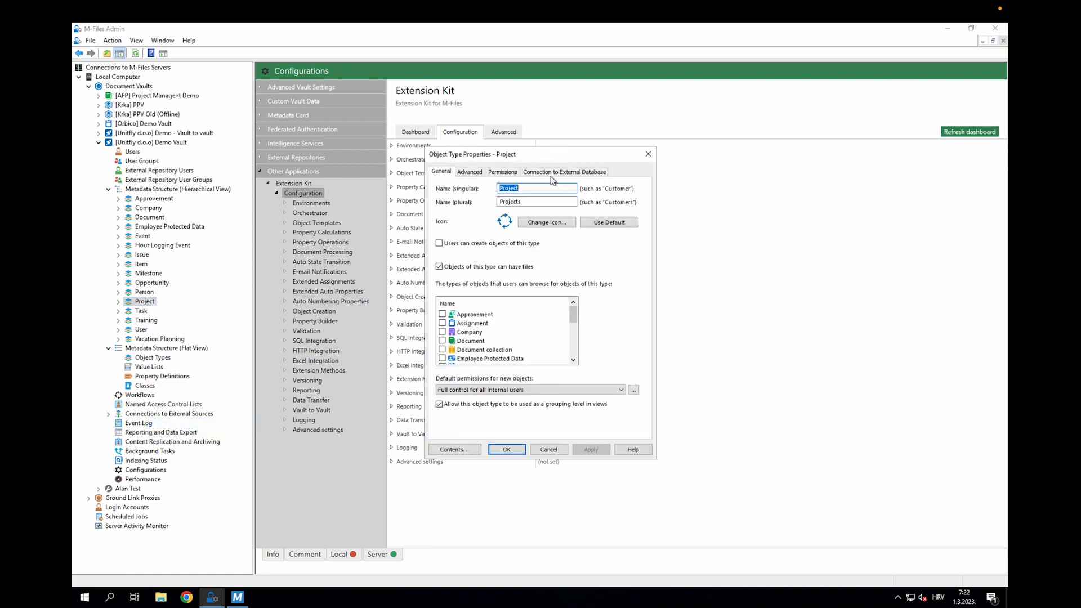
pyautogui.click(550, 173)
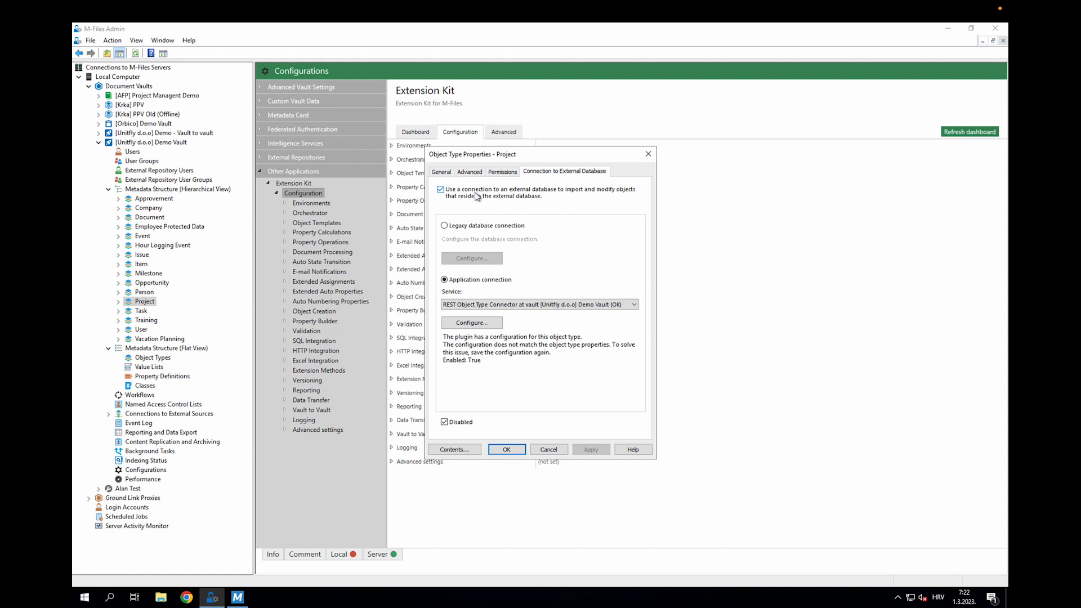
pyautogui.click(457, 421)
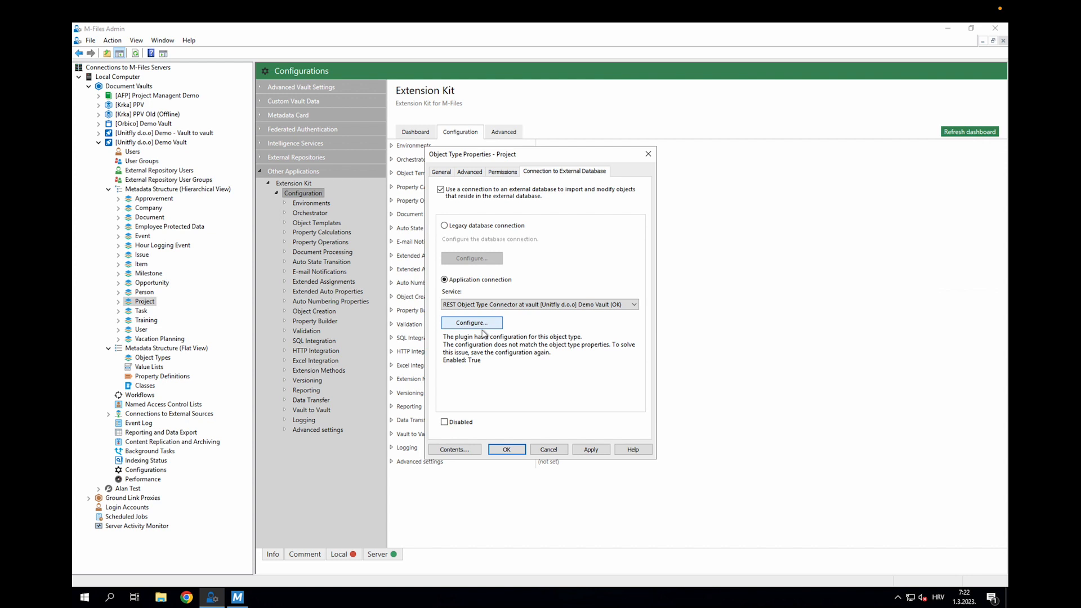
# Switch to Postman, resend the GET request to the mocki.io projects URL and enlarge the response area.
pyautogui.hotkey('ctrl', 'Left')
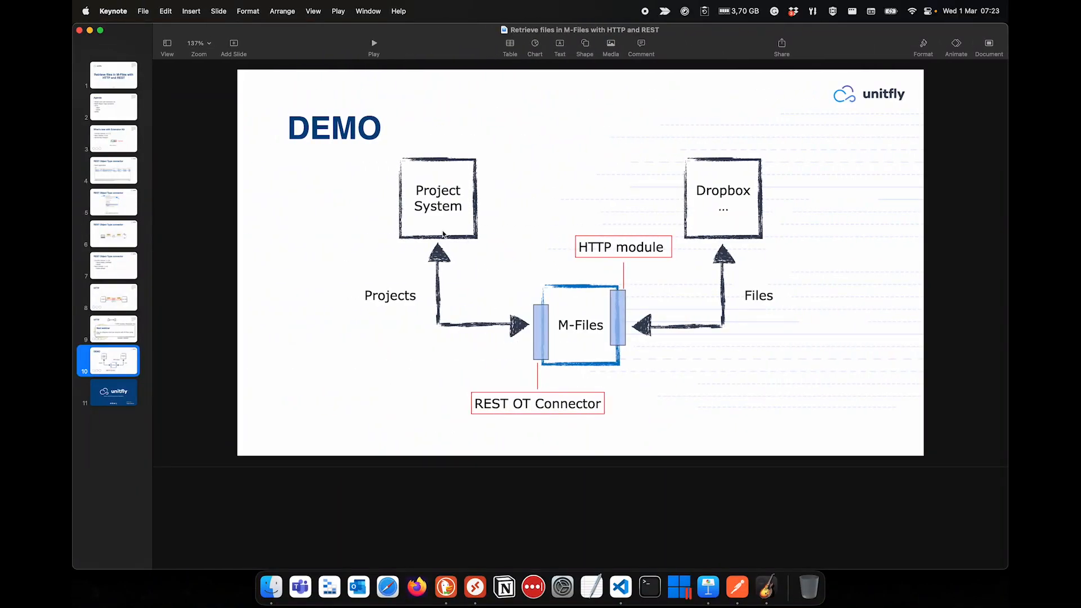
pyautogui.click(737, 587)
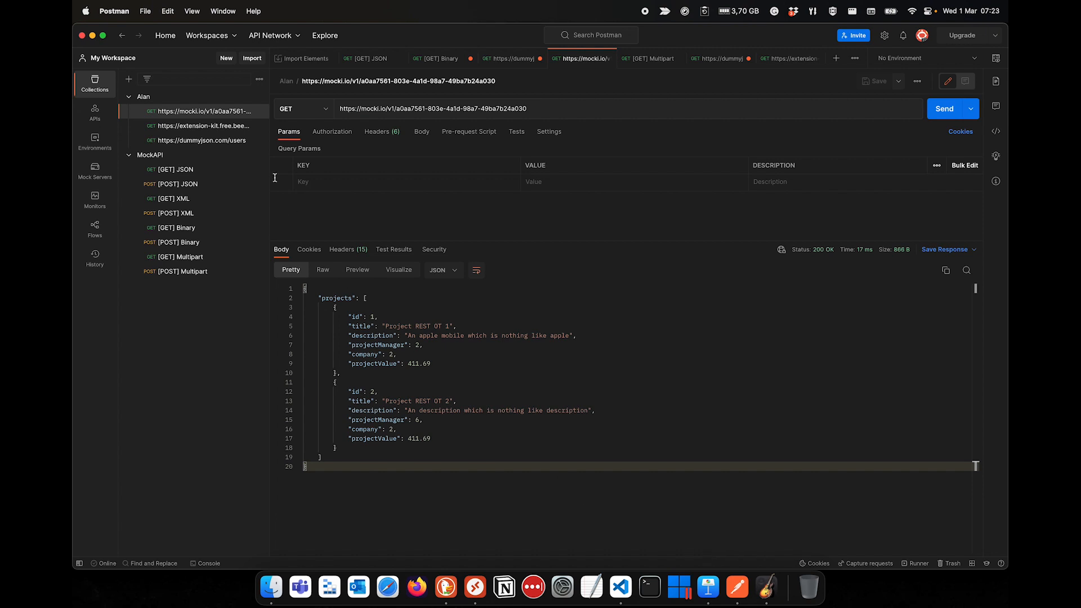
pyautogui.click(941, 110)
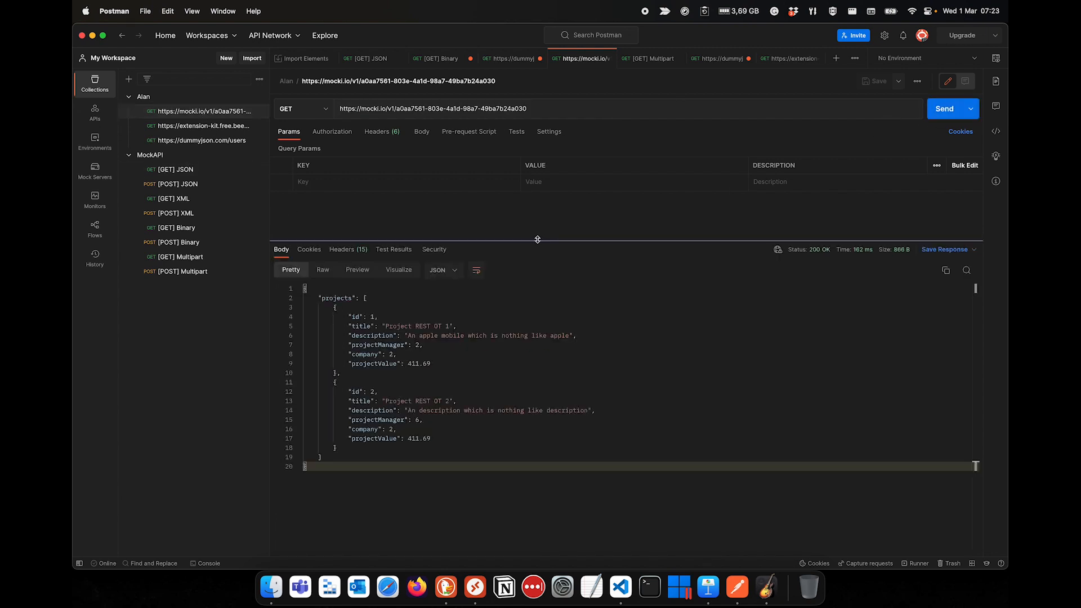
pyautogui.moveTo(531, 242); pyautogui.dragTo(531, 224)
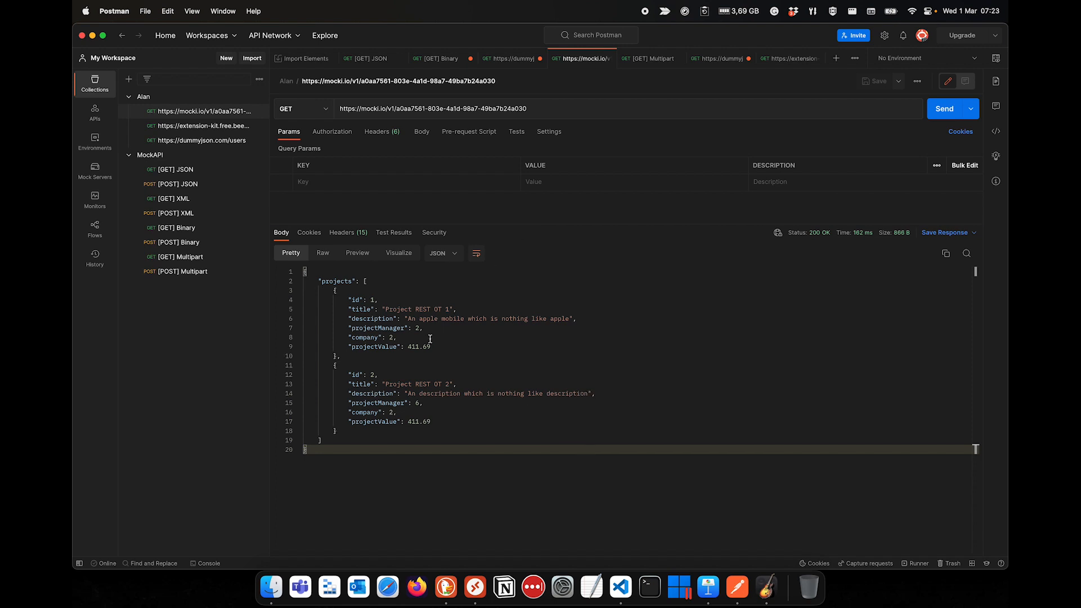
# Examine the project records in the JSON response, including their titles and other fields, and the request URL.
pyautogui.moveTo(326, 453); pyautogui.dragTo(275, 274)
pyautogui.click(400, 351)
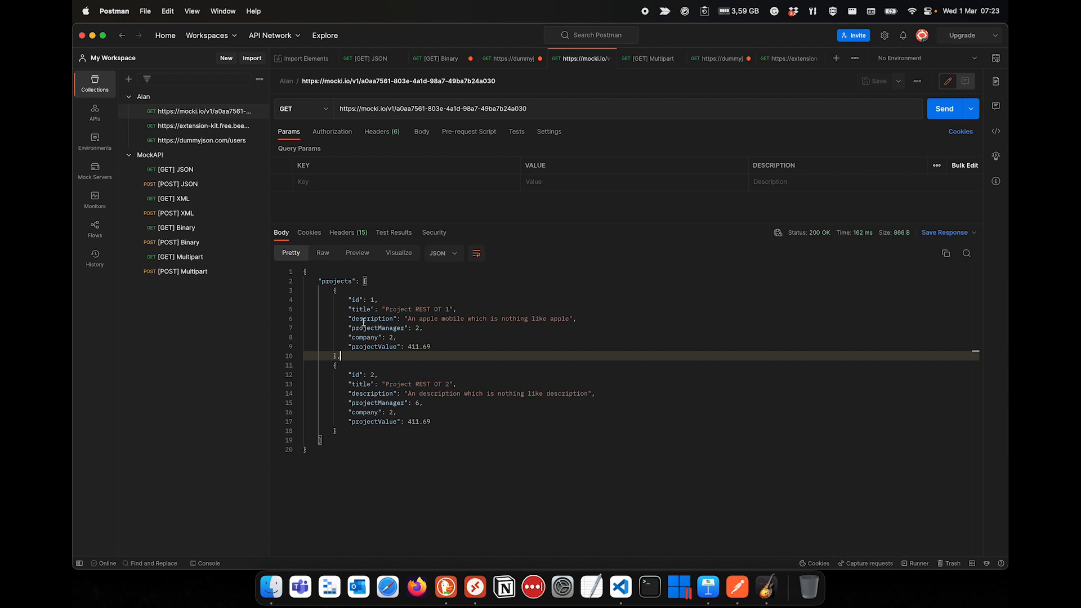
pyautogui.moveTo(382, 309); pyautogui.dragTo(451, 309)
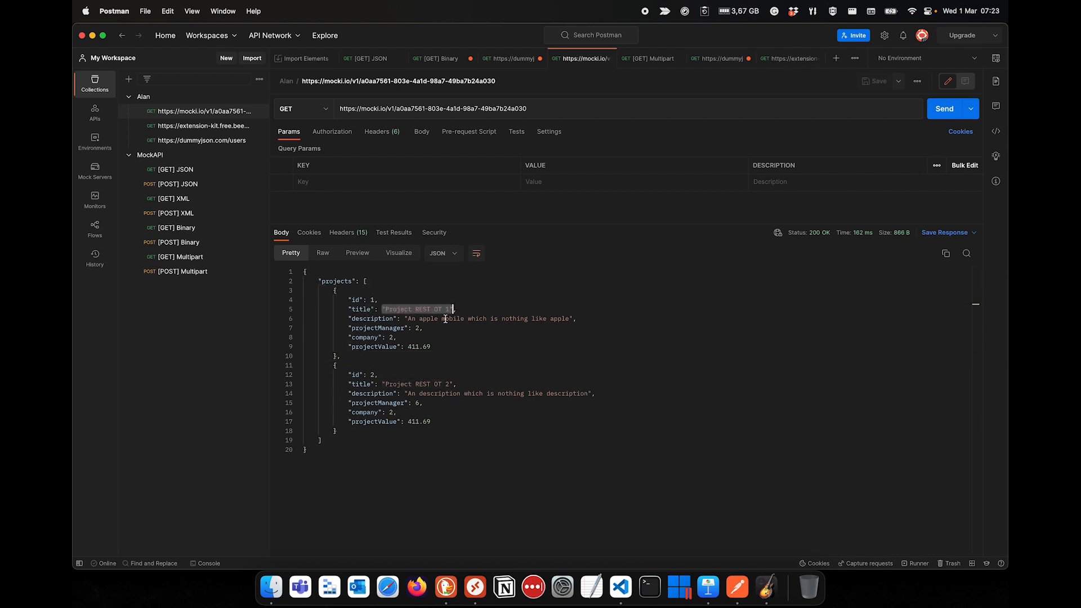
pyautogui.moveTo(387, 384); pyautogui.dragTo(449, 384)
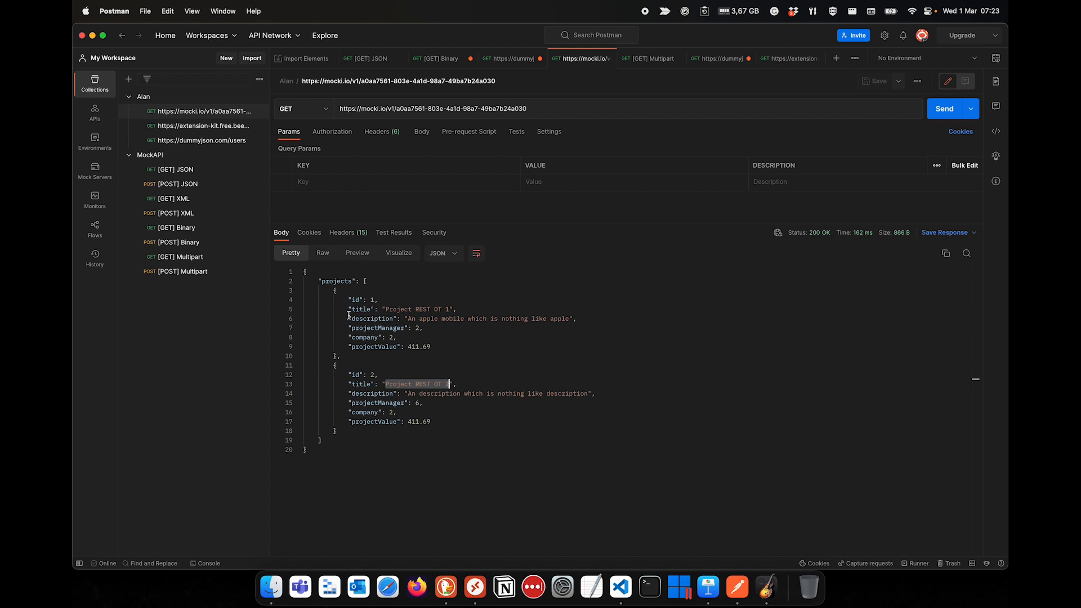
pyautogui.moveTo(356, 317); pyautogui.dragTo(408, 346)
pyautogui.click(427, 346)
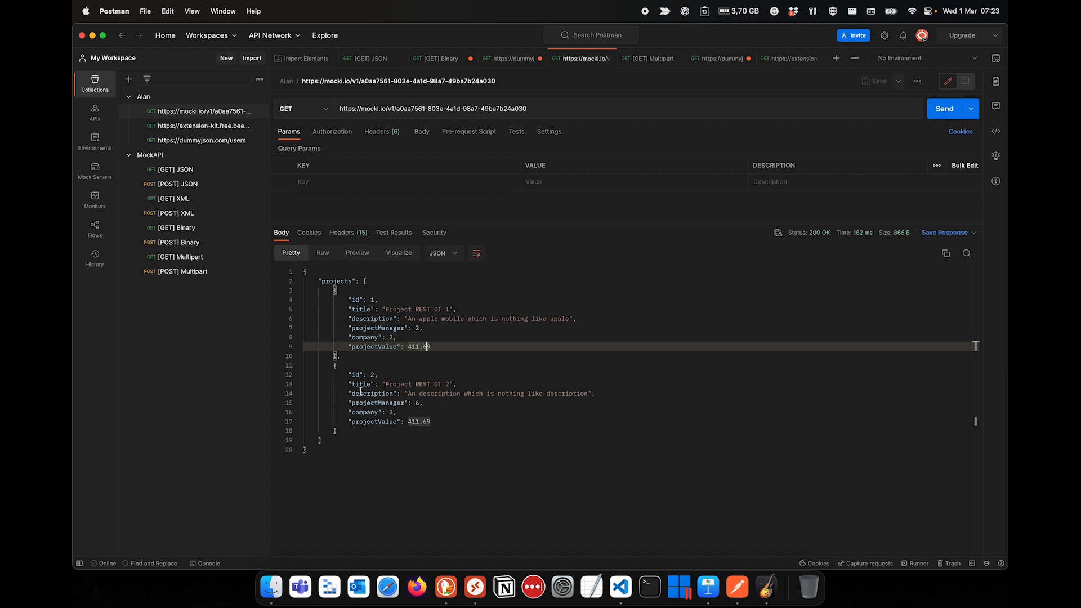
pyautogui.moveTo(353, 379); pyautogui.dragTo(422, 421)
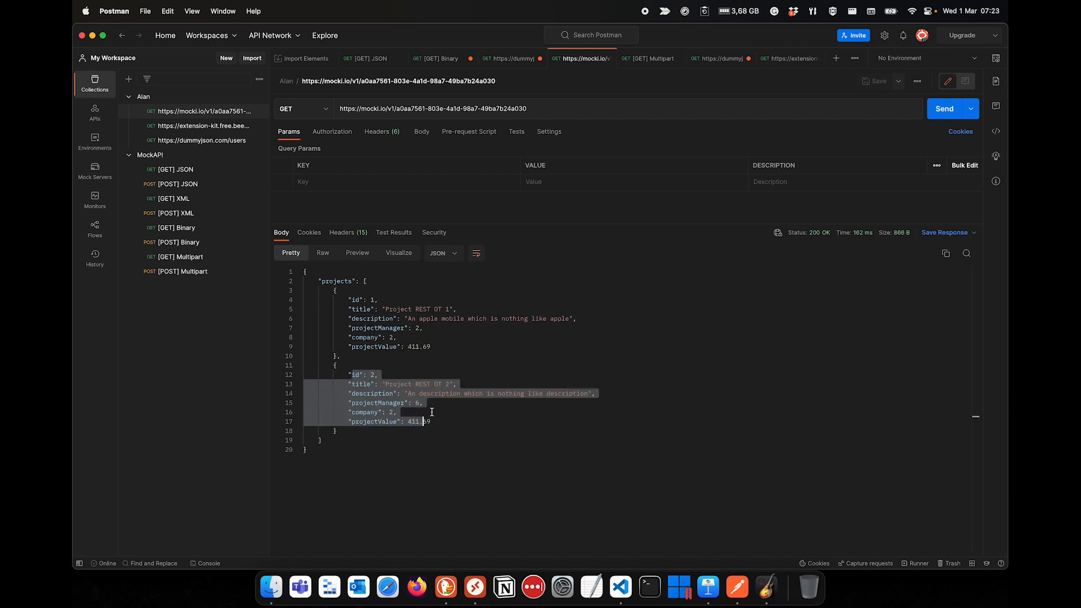
pyautogui.click(433, 412)
pyautogui.tripleClick(541, 105)
pyautogui.click(541, 105)
pyautogui.moveTo(539, 109); pyautogui.dragTo(324, 110)
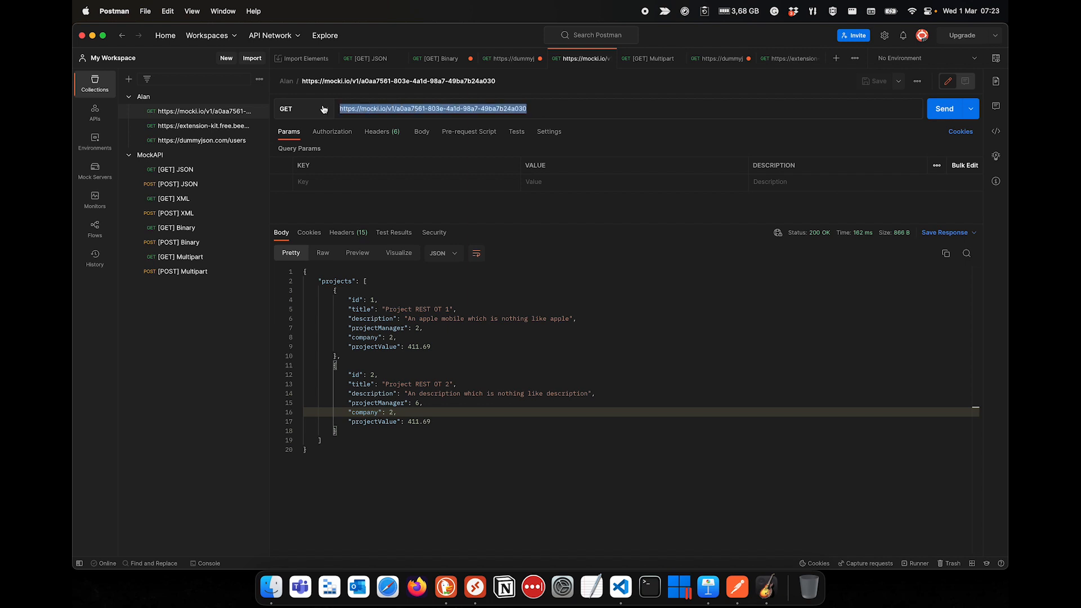
# Return to M-Files Admin, open the Project connector configuration, and set Object Type Mismatch to No and Enabled to Yes.
pyautogui.hotkey('ctrl', 'Right')
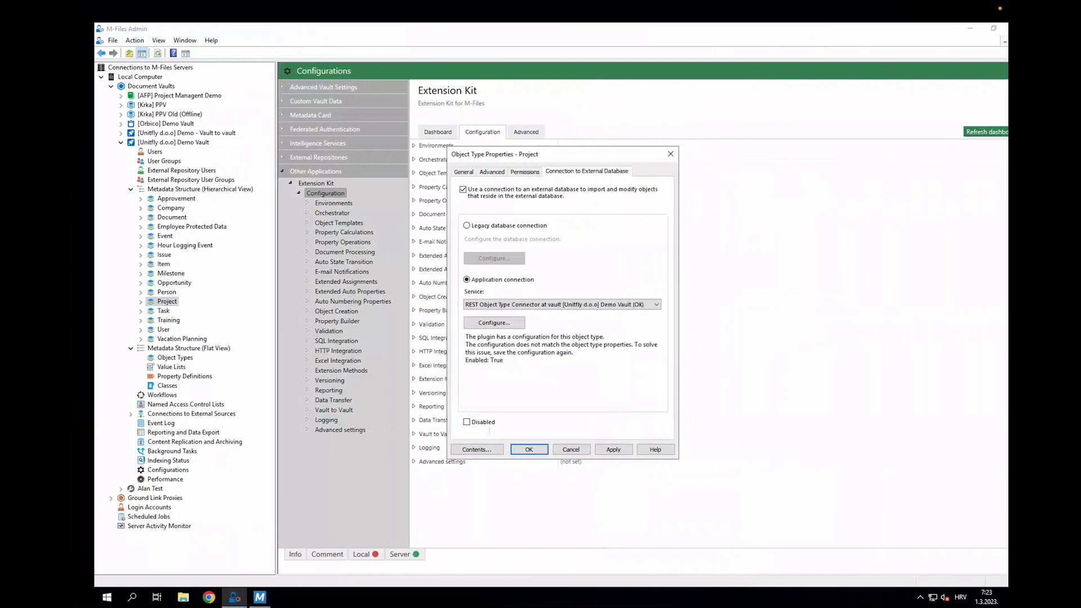
pyautogui.click(468, 325)
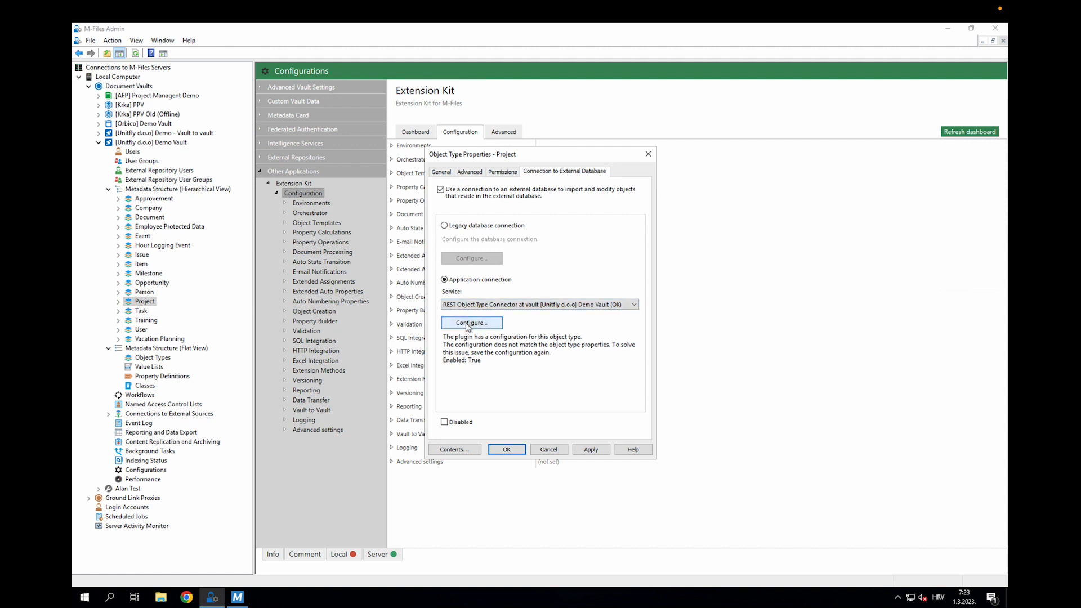
pyautogui.click(471, 325)
pyautogui.click(472, 324)
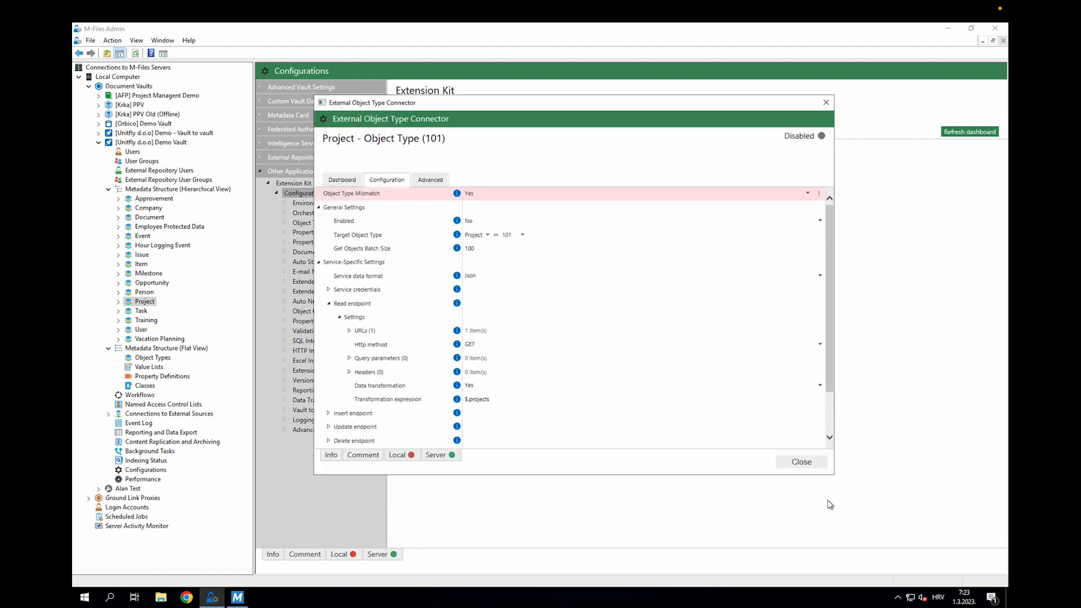
pyautogui.moveTo(834, 476); pyautogui.dragTo(953, 582)
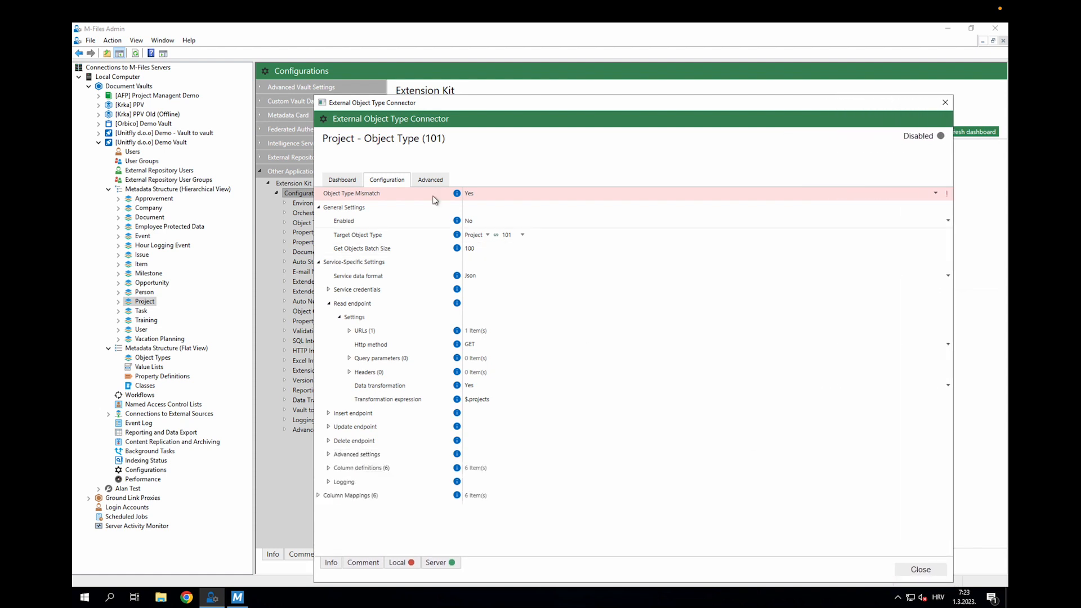
pyautogui.click(472, 196)
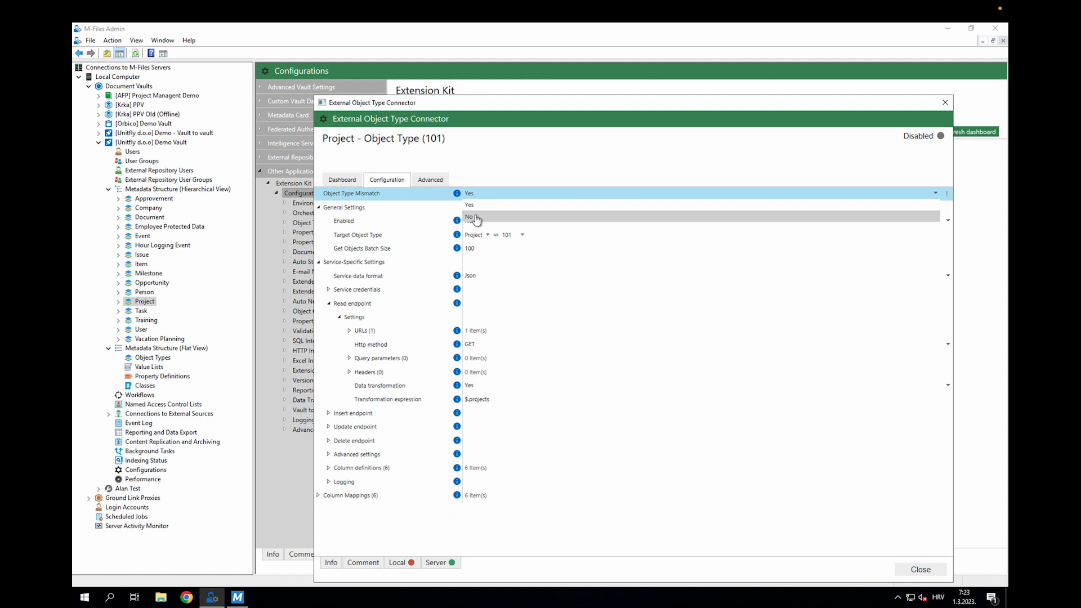
pyautogui.click(476, 217)
pyautogui.click(476, 221)
pyautogui.click(471, 233)
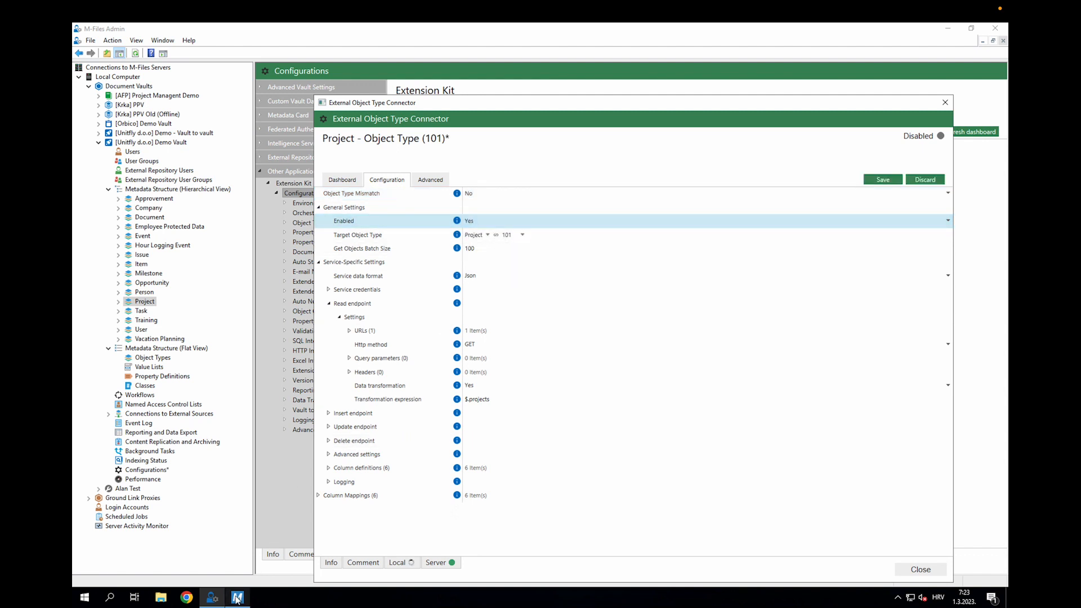
# Switch to the M-Files client, search the Demo Vault without a search term, and return to M-Files Admin.
pyautogui.click(308, 500)
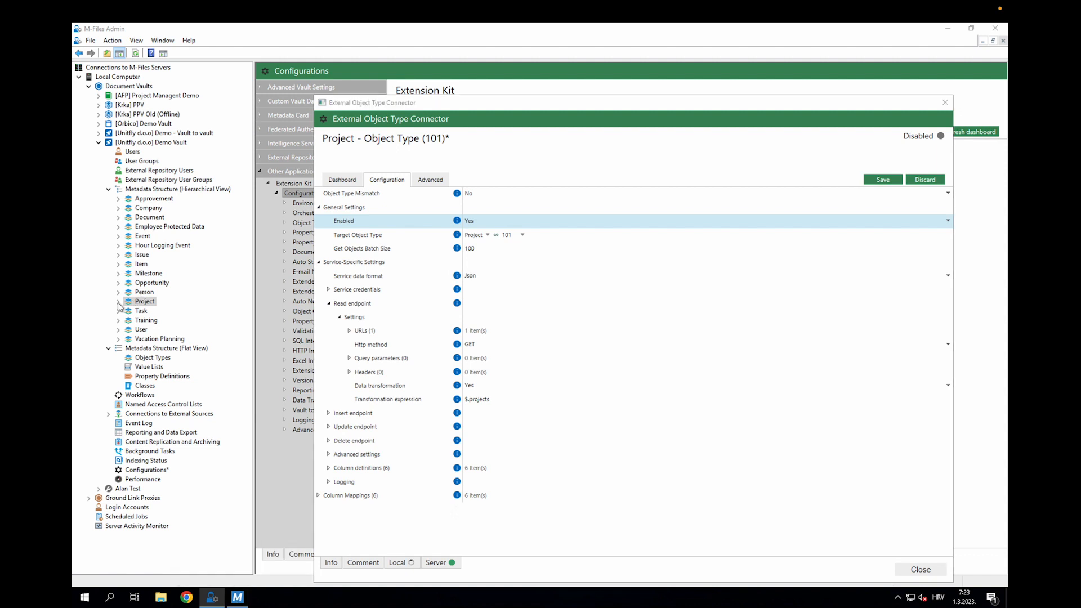
pyautogui.click(237, 596)
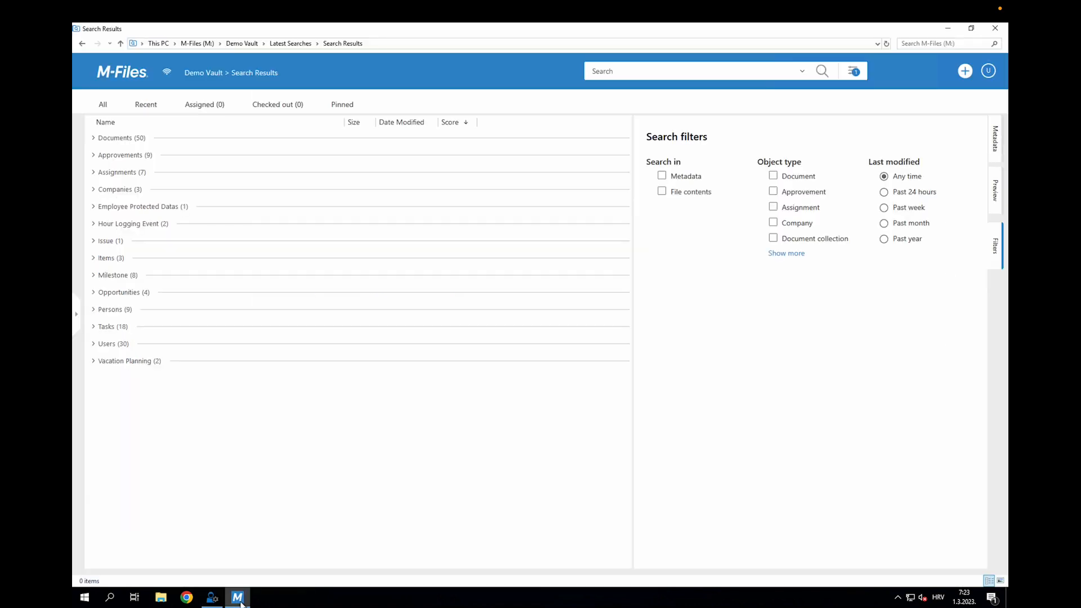
pyautogui.click(821, 72)
pyautogui.click(214, 599)
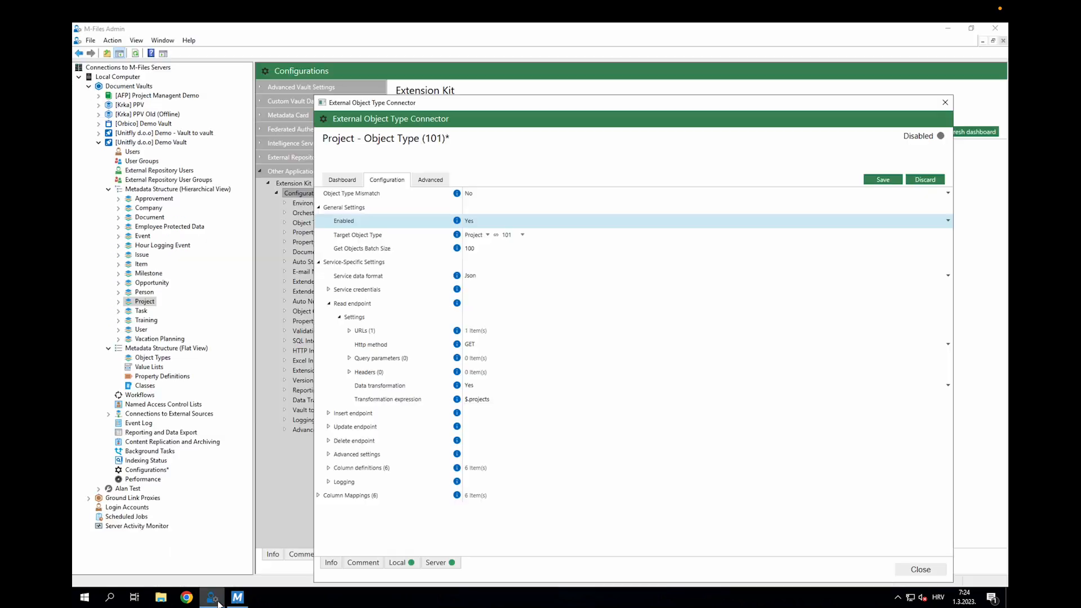
# Close the connector configuration and the Project properties without saving, and expand the Project object type in the metadata structure.
pyautogui.click(946, 106)
pyautogui.click(550, 452)
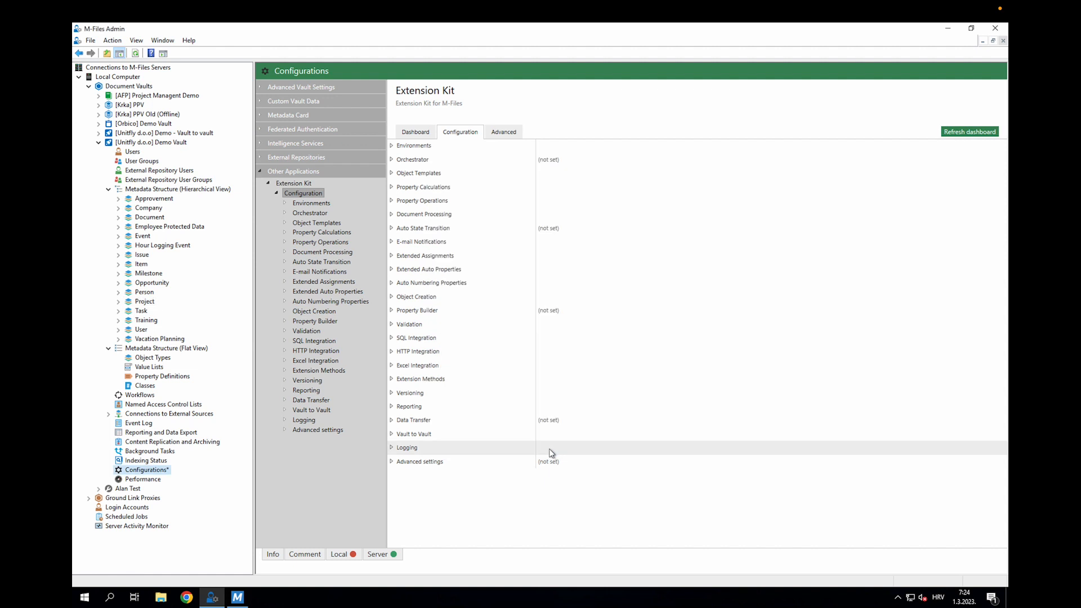
pyautogui.click(119, 301)
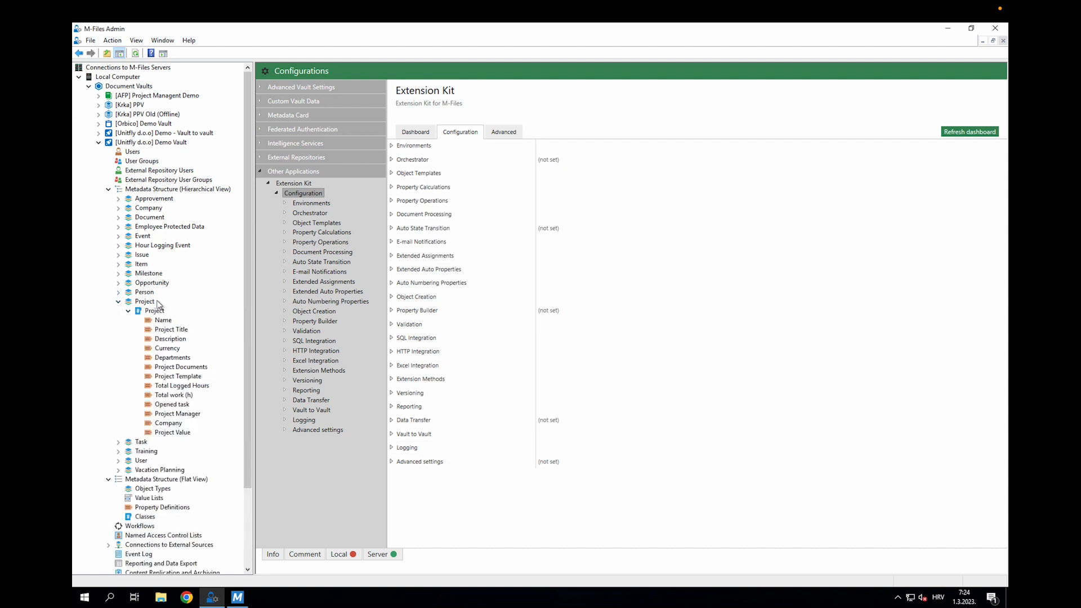
# Reopen the Project object type's properties and enable its external database connection by clearing the Disabled option.
pyautogui.rightClick(146, 306)
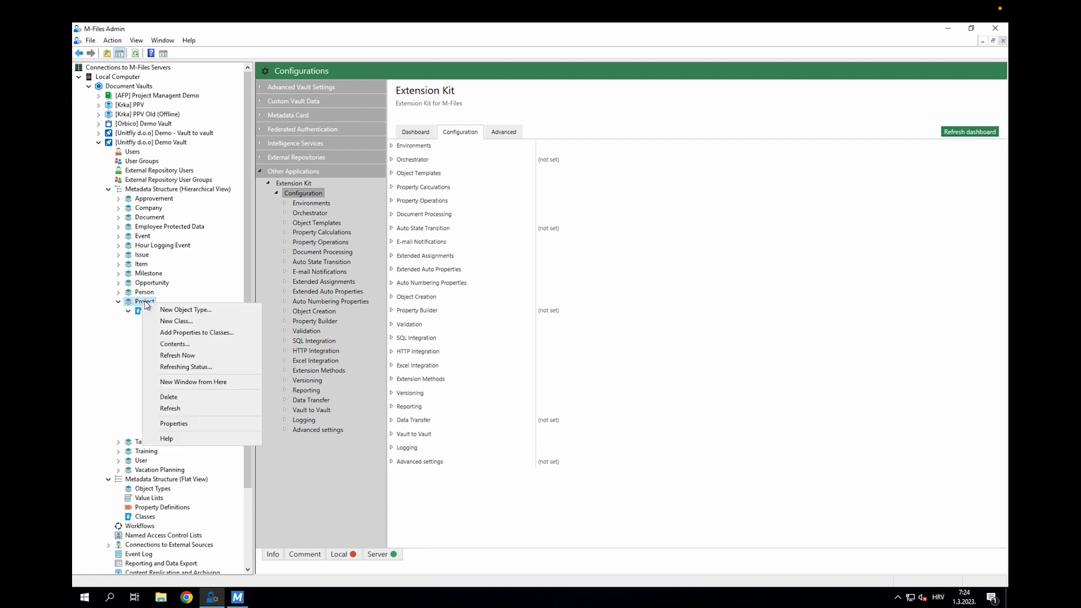
pyautogui.click(186, 425)
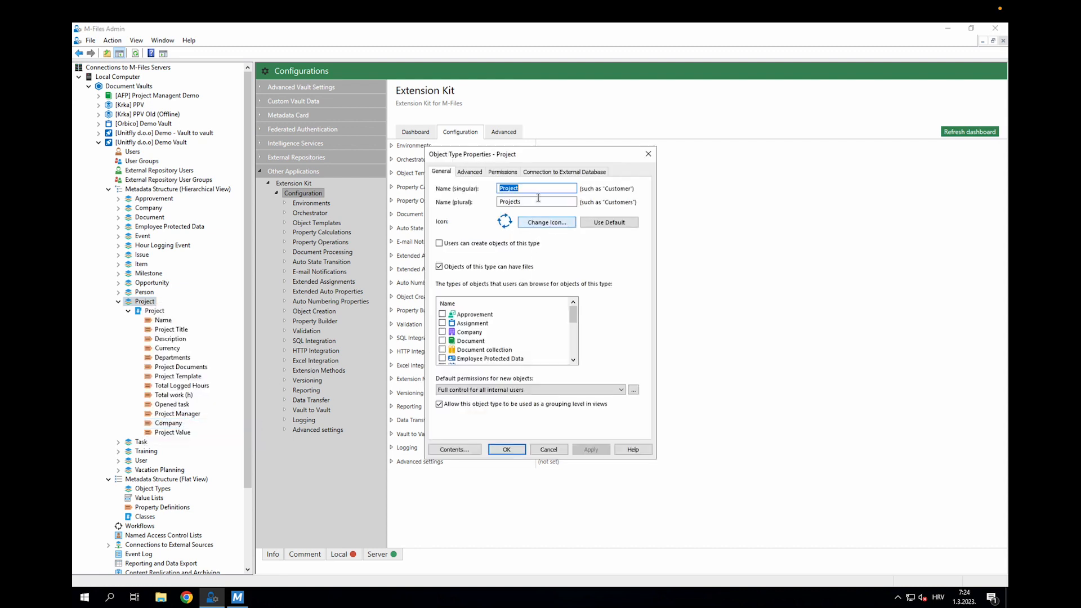
pyautogui.click(543, 172)
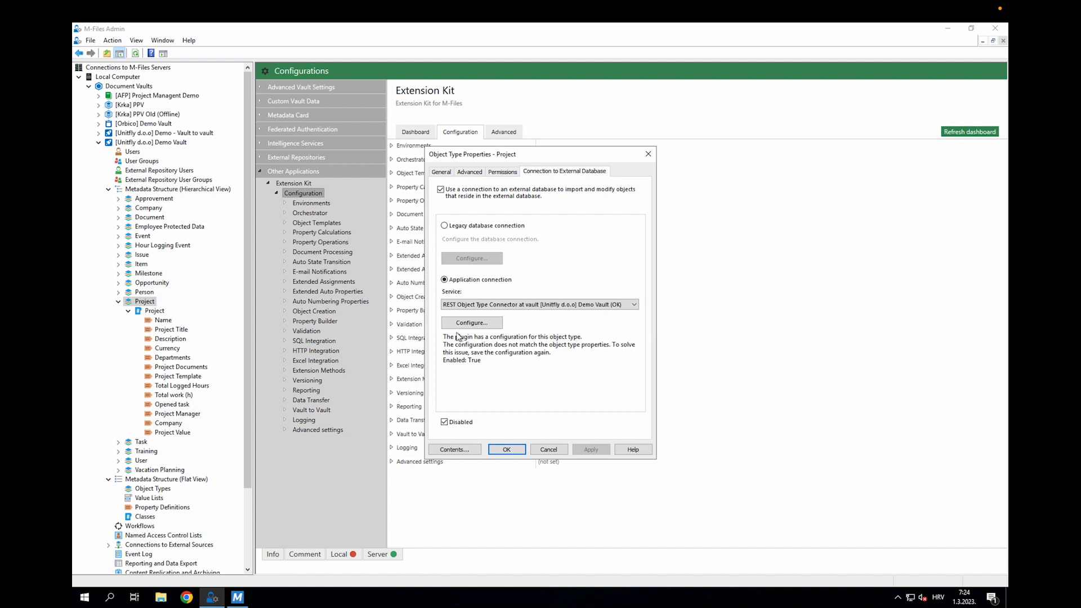
pyautogui.click(452, 425)
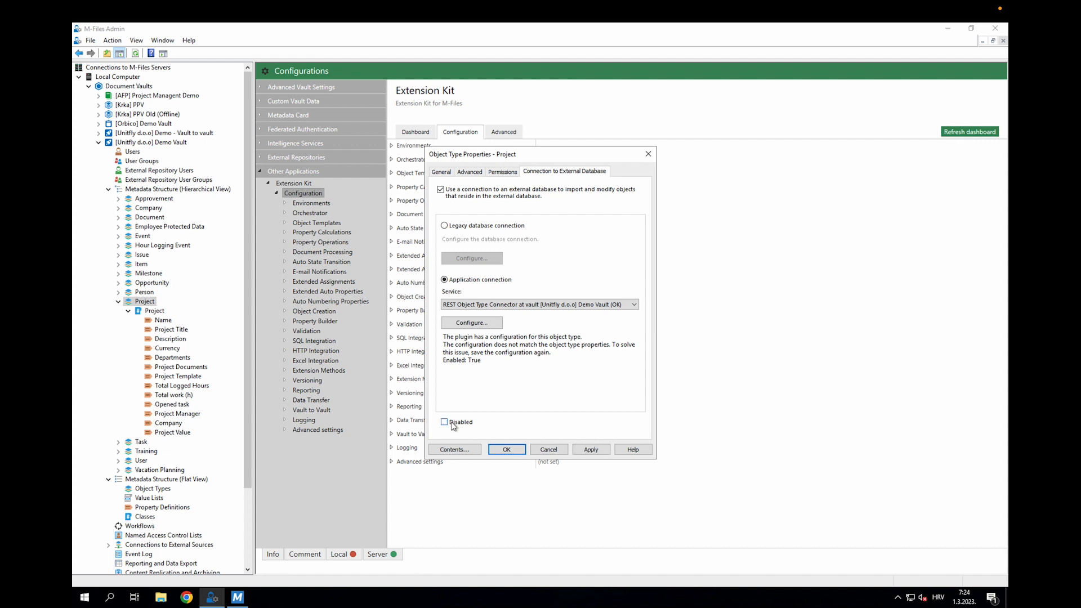
# Configure the Project REST connector with Object Type Mismatch set to No and Enabled set to Yes.
pyautogui.click(471, 323)
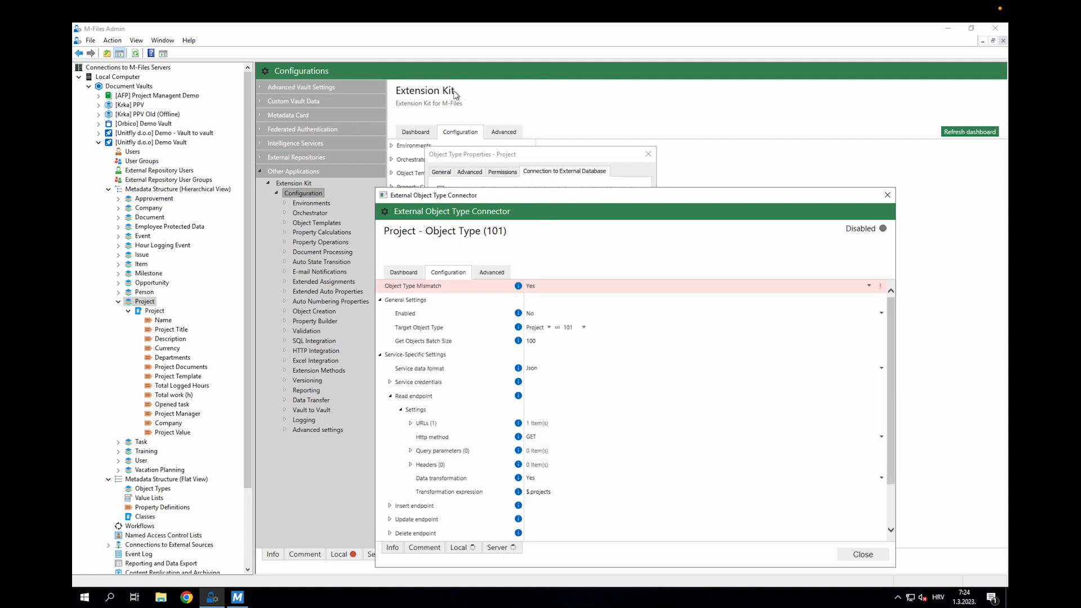
pyautogui.moveTo(803, 463); pyautogui.dragTo(881, 555)
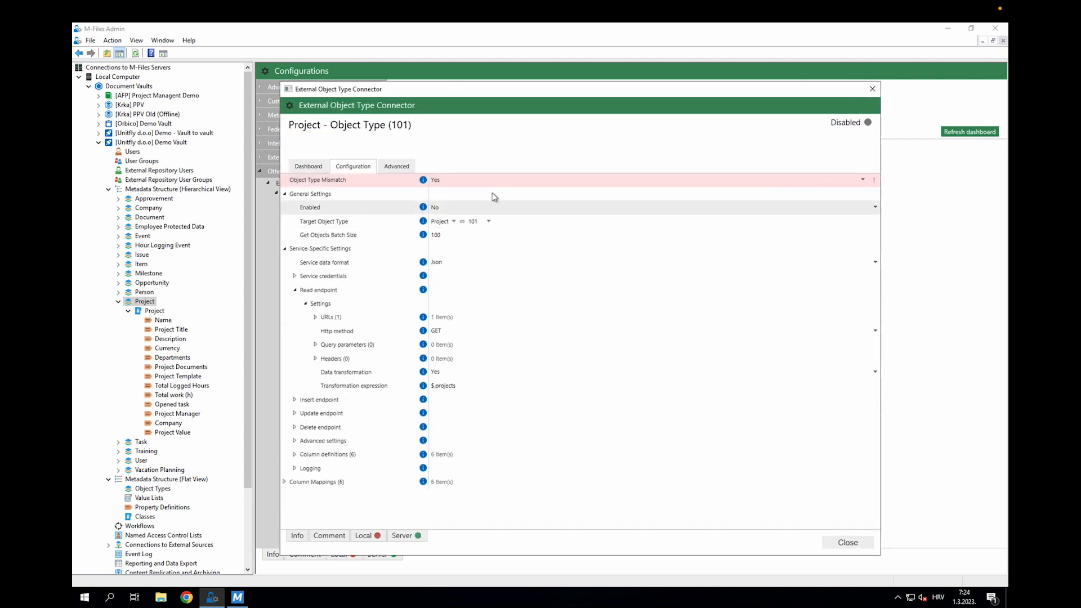
pyautogui.click(441, 180)
pyautogui.click(444, 208)
pyautogui.click(444, 209)
pyautogui.click(435, 221)
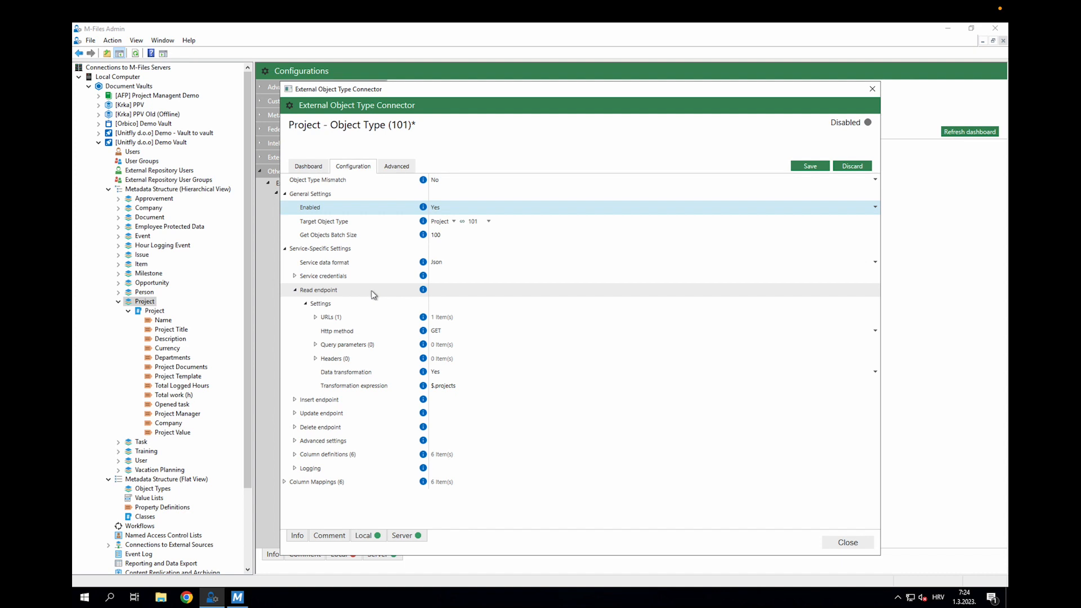
# Review the connector's service credentials fields and the URL defined for its read endpoint.
pyautogui.click(295, 276)
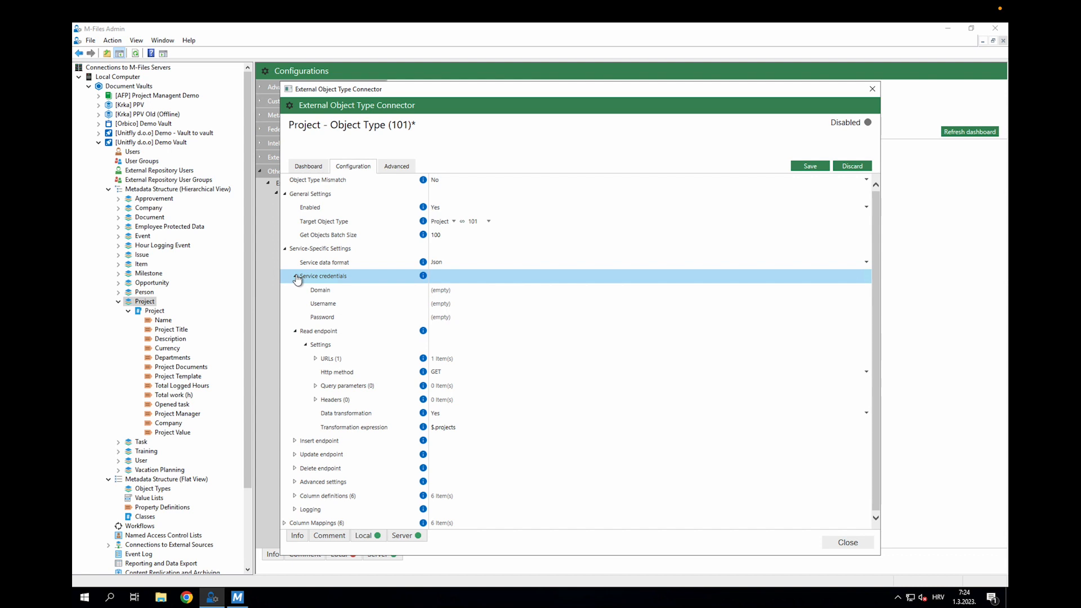
pyautogui.click(296, 277)
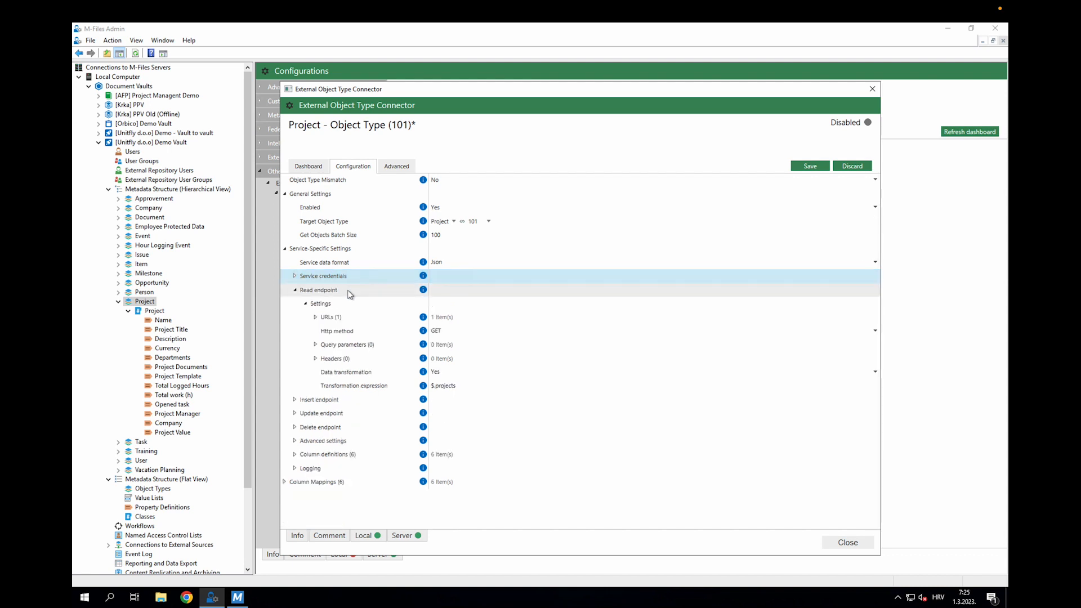
pyautogui.click(315, 317)
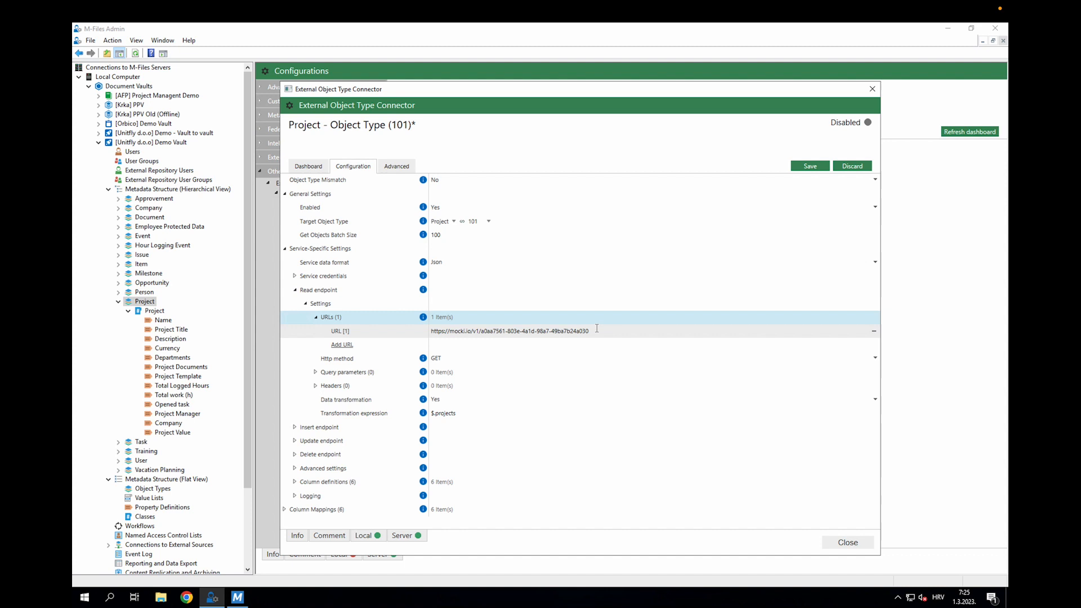
pyautogui.click(316, 317)
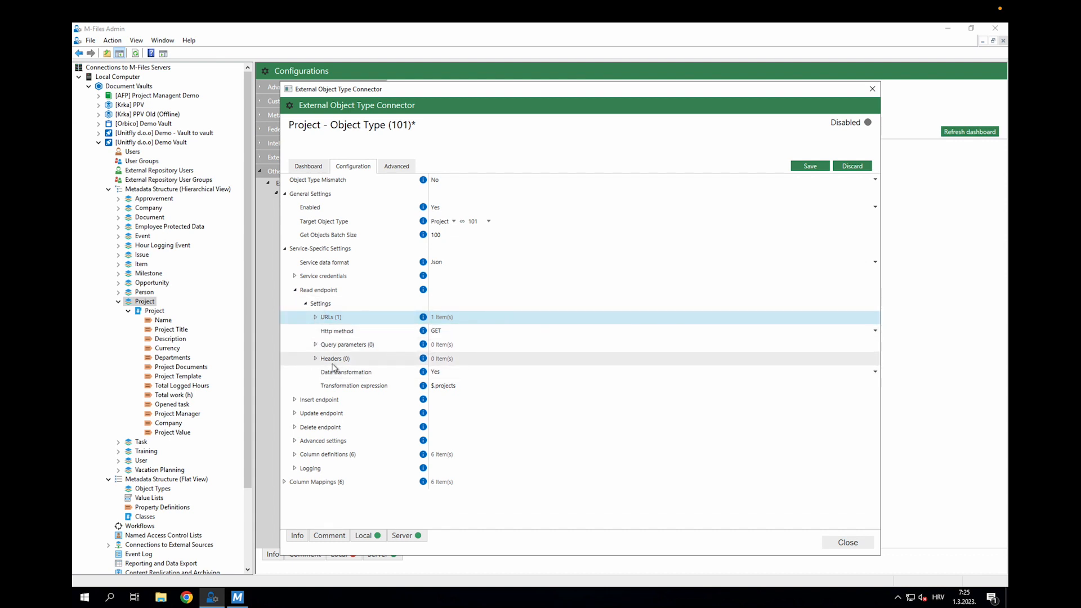
# Expand the id column definition, then switch to Postman and examine the project fields from id to projectValue in the JSON response.
pyautogui.click(295, 454)
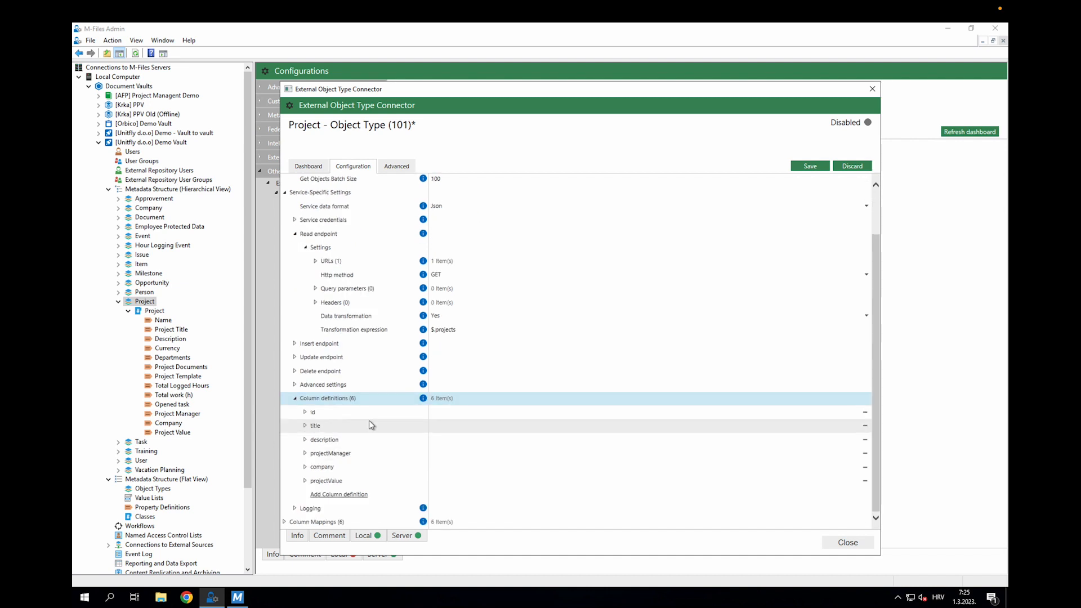
pyautogui.click(305, 413)
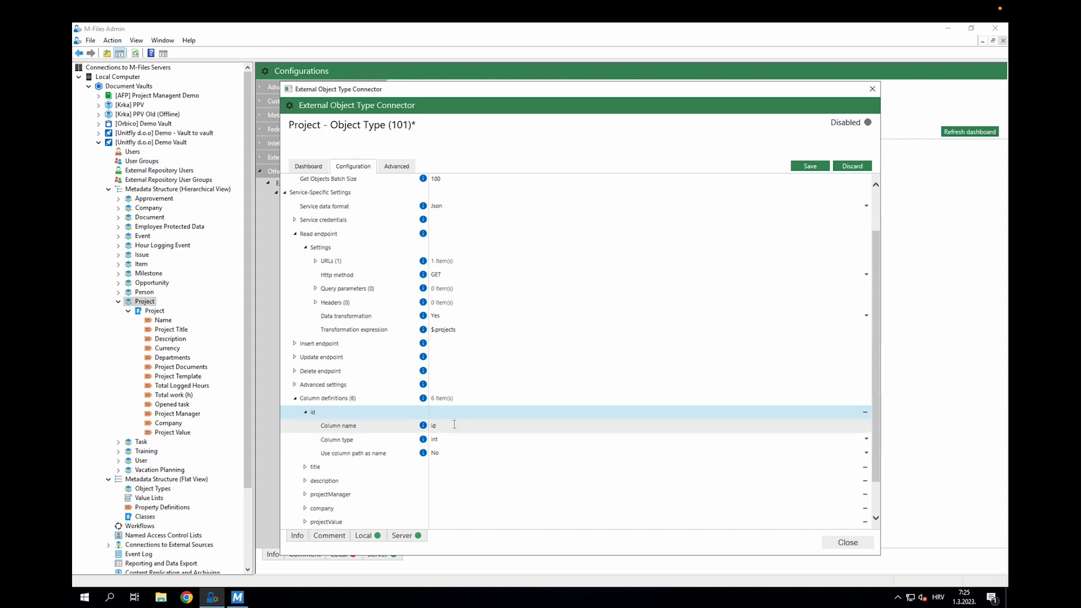
pyautogui.hotkey('ctrl', 'Left')
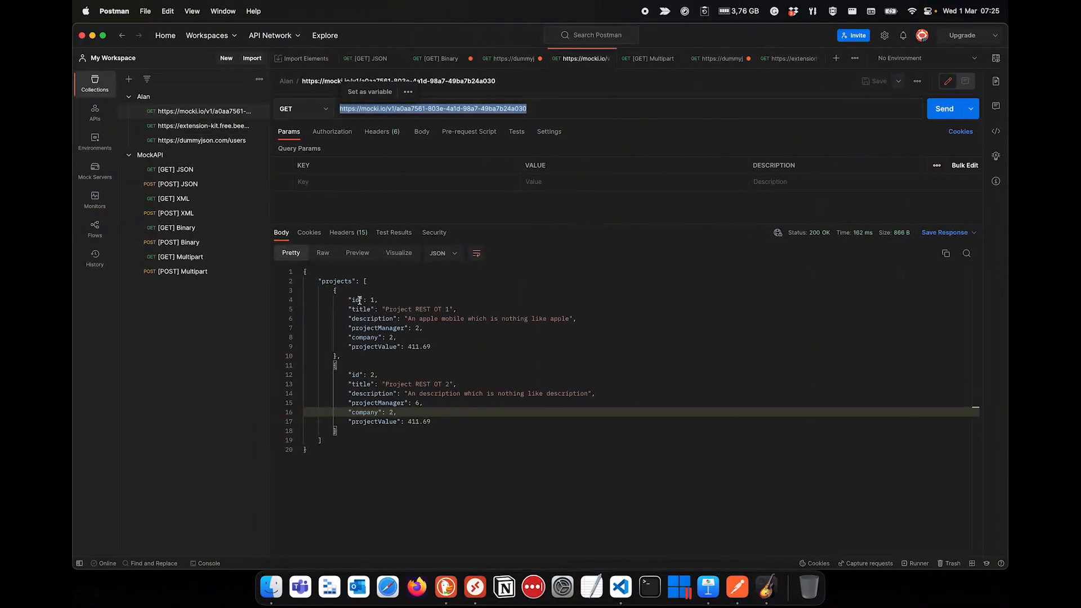
pyautogui.doubleClick(356, 309)
pyautogui.click(373, 300)
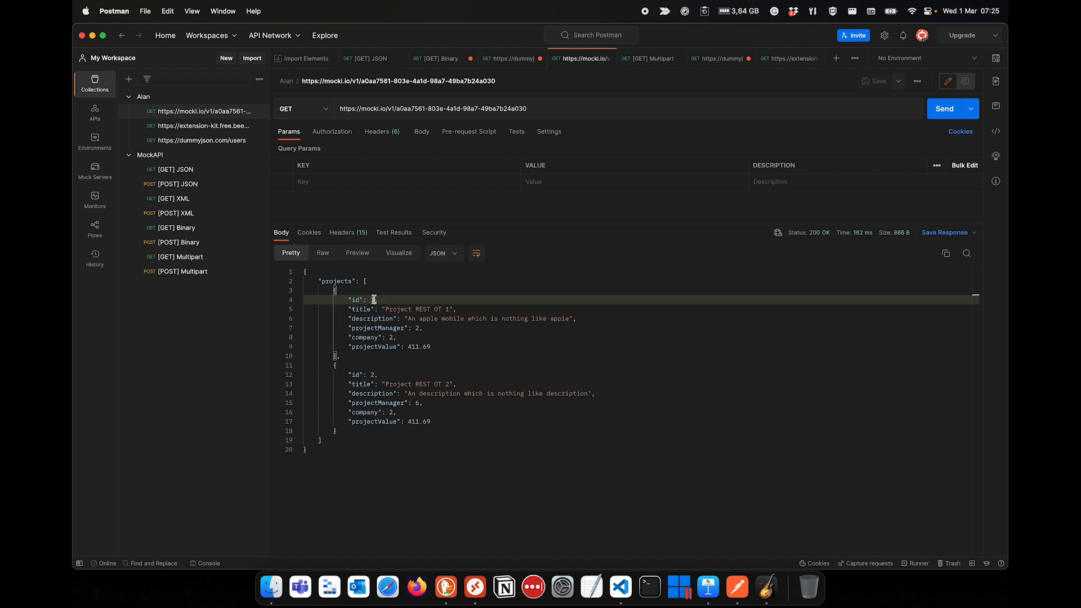
pyautogui.doubleClick(361, 311)
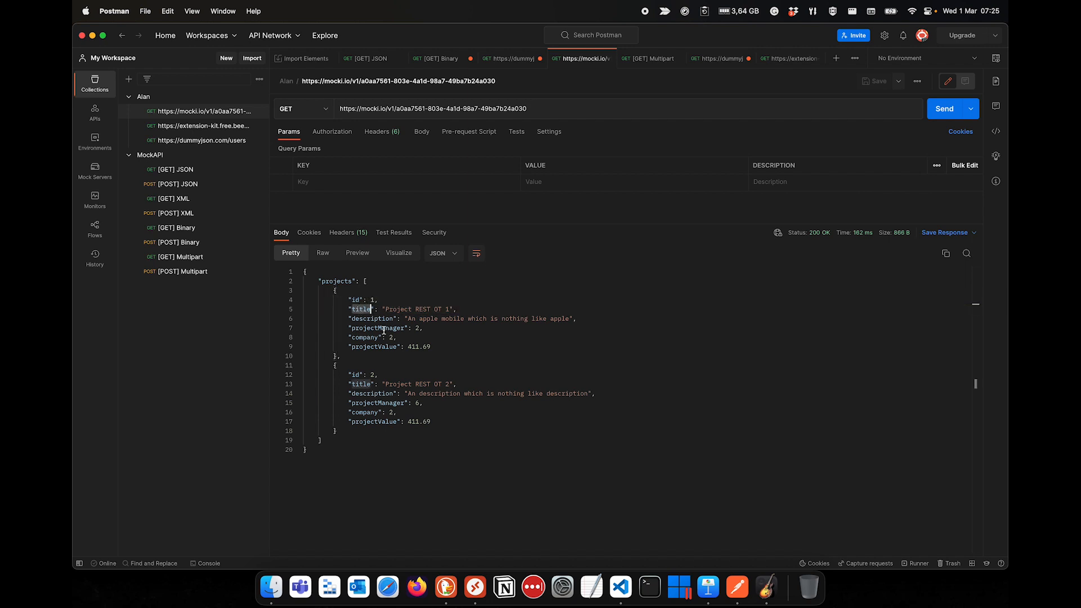
pyautogui.doubleClick(367, 319)
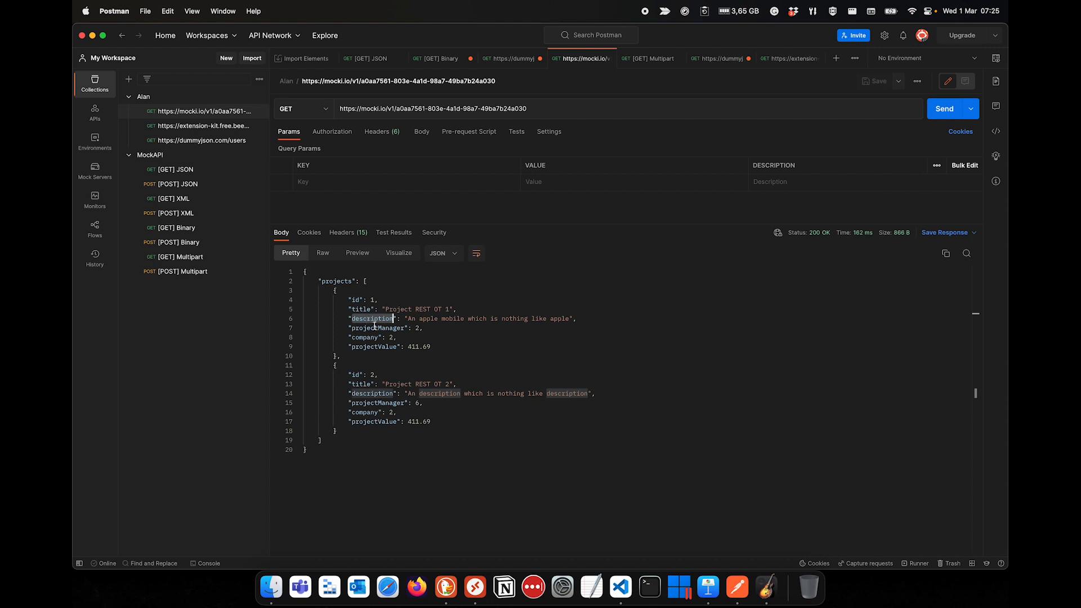
pyautogui.doubleClick(371, 328)
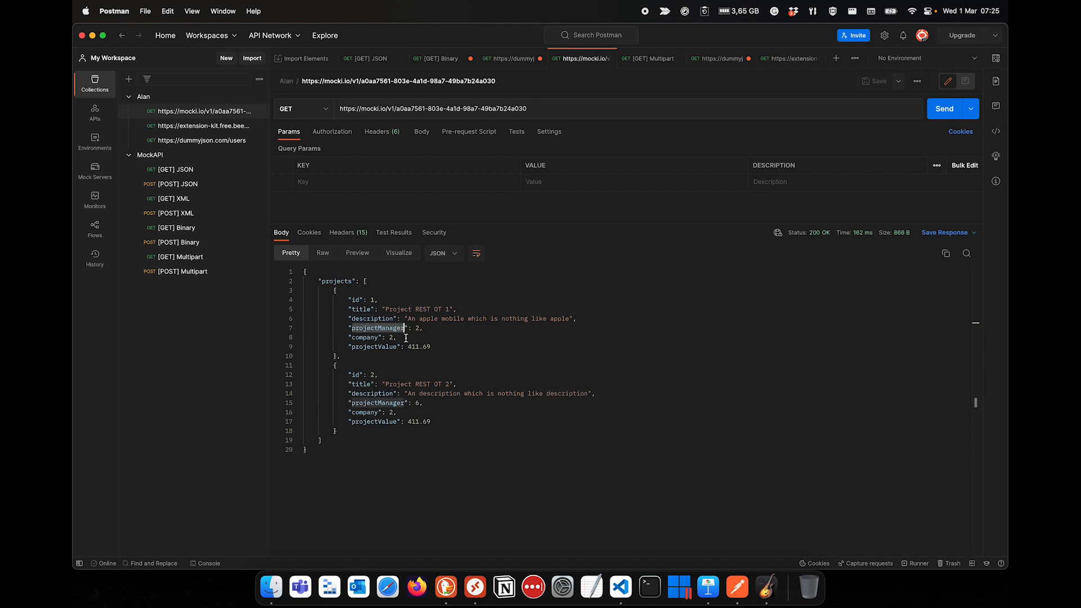
pyautogui.doubleClick(373, 337)
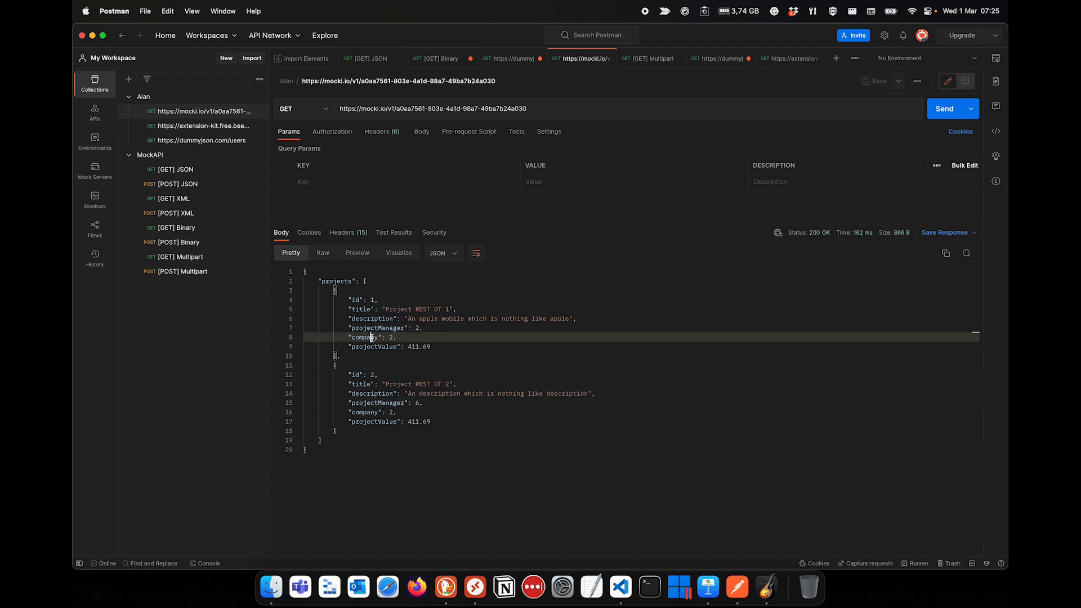
pyautogui.doubleClick(387, 346)
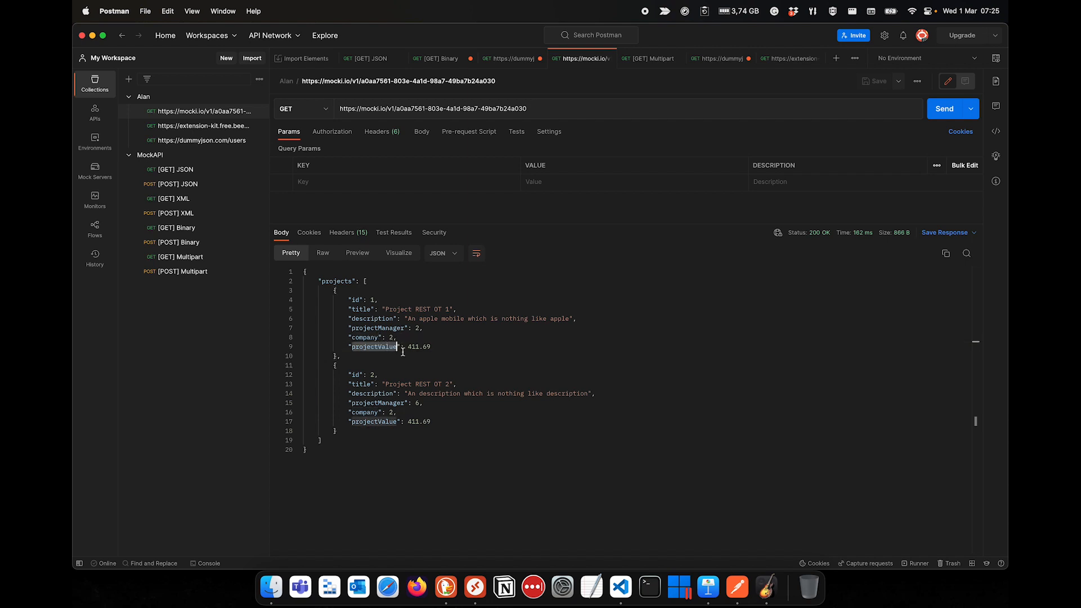
pyautogui.moveTo(408, 347); pyautogui.dragTo(433, 348)
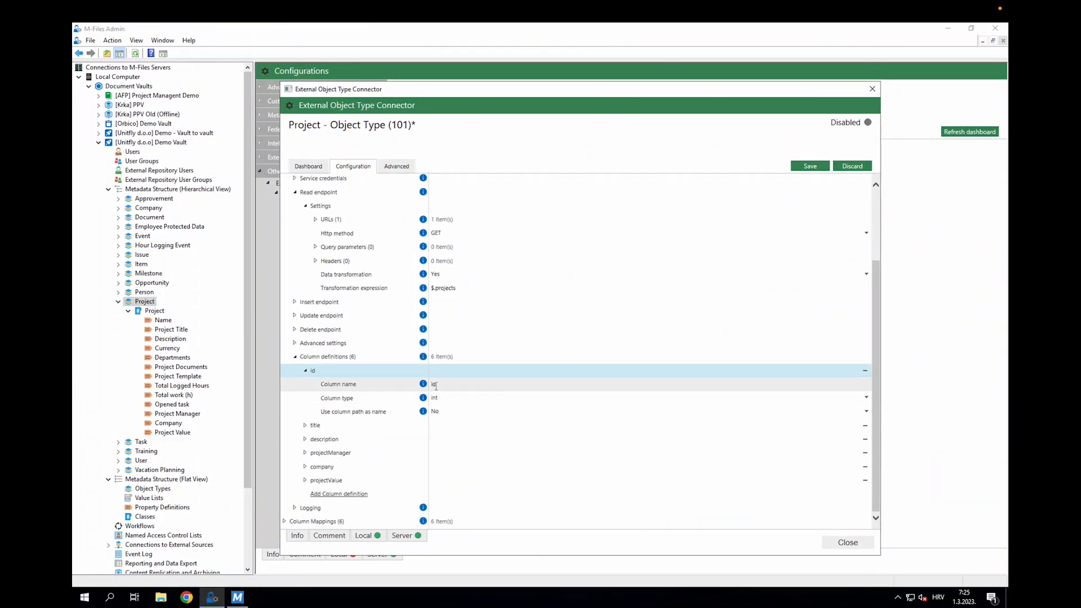
# Return to M-Files Admin and review the id, title, description and projectManager column definitions of the Project connector.
pyautogui.click(437, 384)
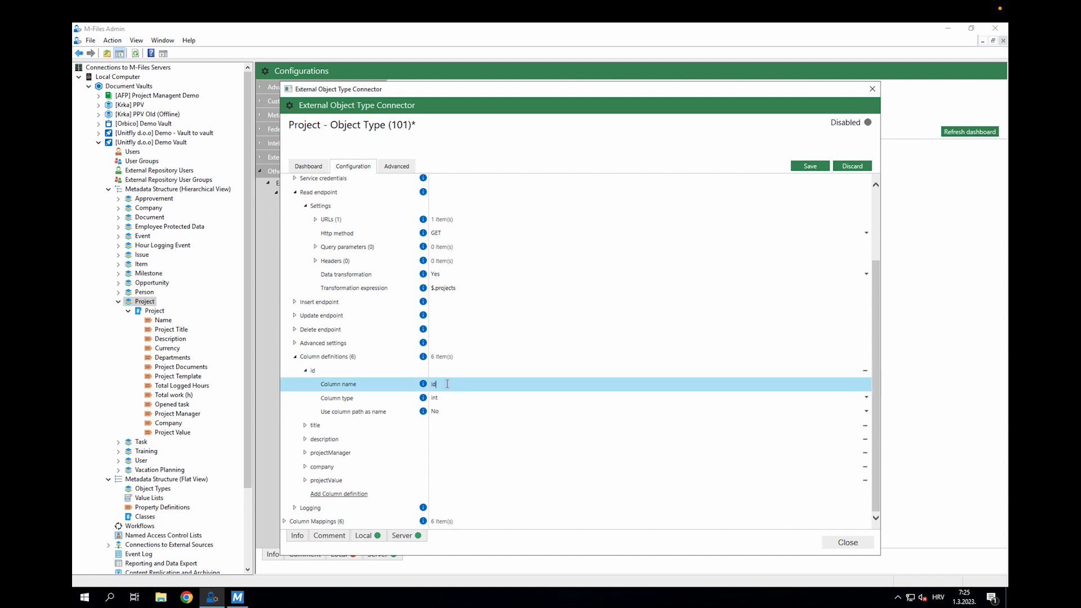
pyautogui.click(307, 426)
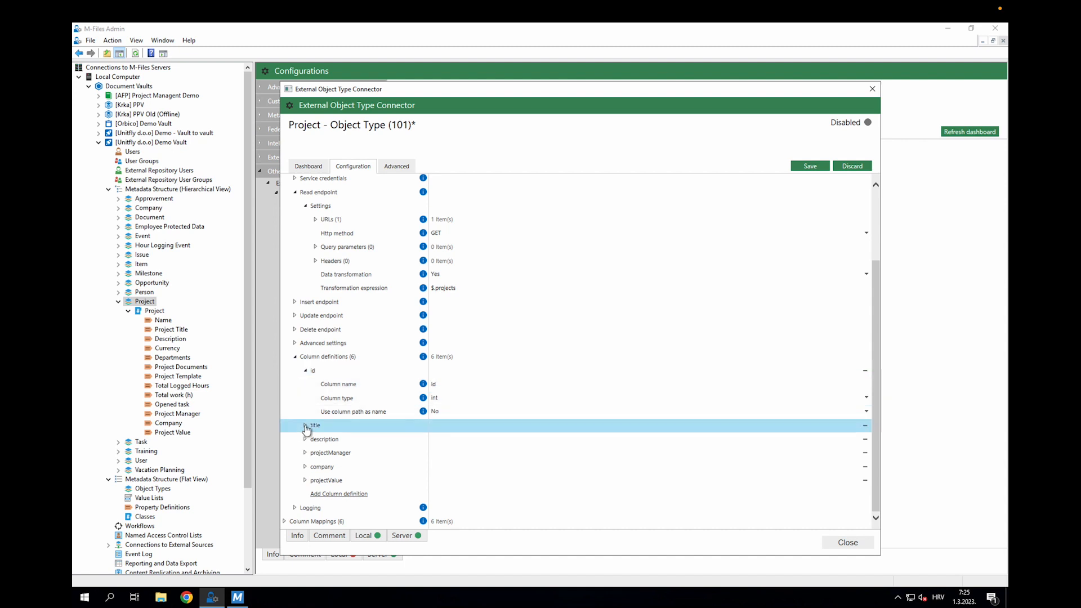
pyautogui.click(305, 426)
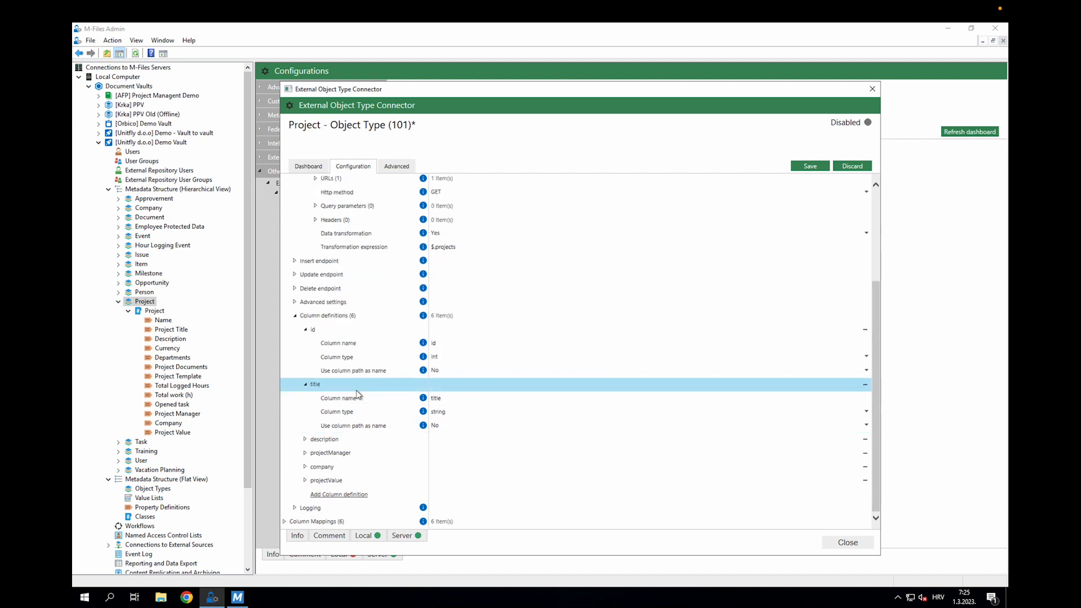
pyautogui.click(307, 439)
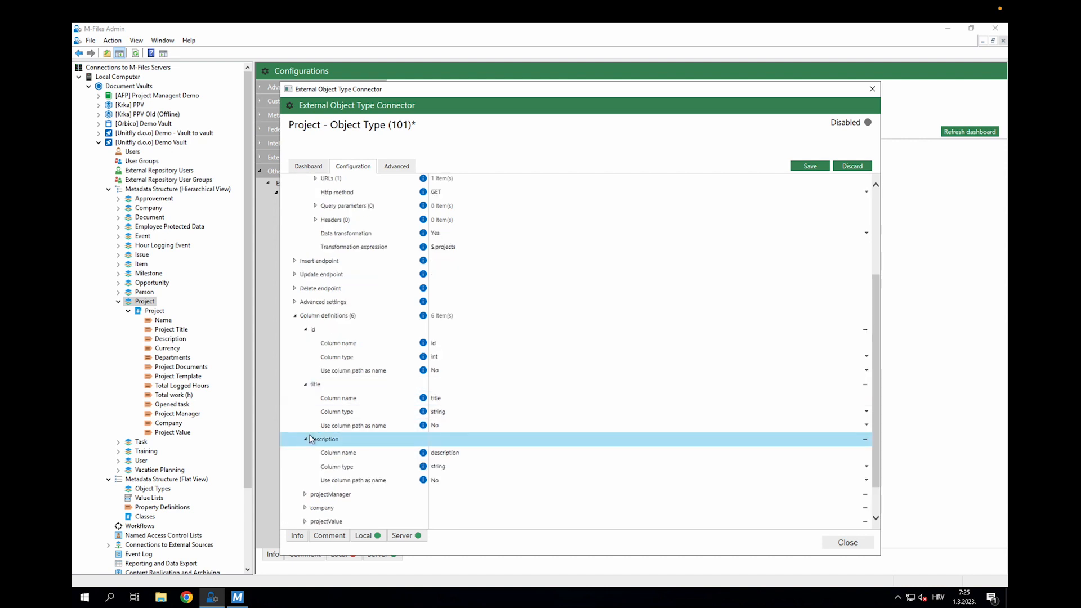
pyautogui.scroll(-1, 309, 438)
pyautogui.click(305, 453)
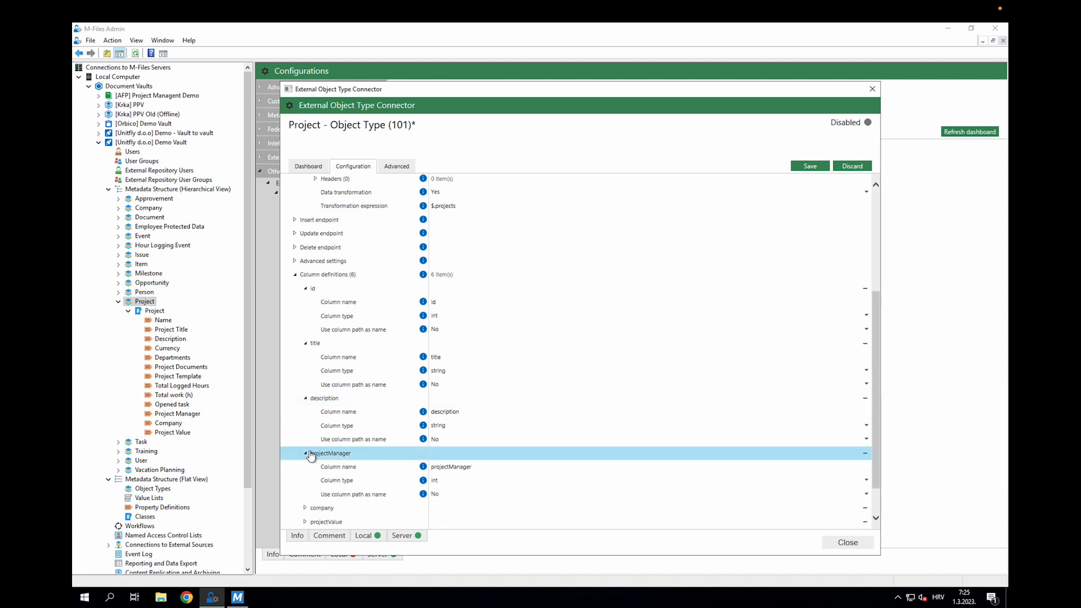
pyautogui.scroll(-1, 332, 355)
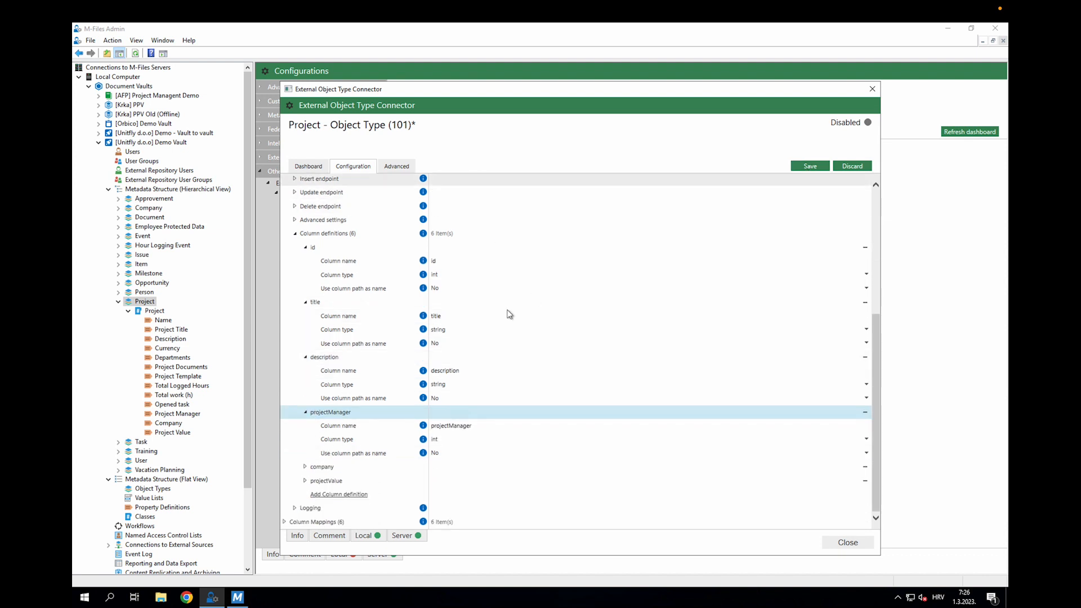
# Review the source column and mapping type of the id and title column mappings.
pyautogui.click(283, 525)
pyautogui.scroll(-2, 358, 417)
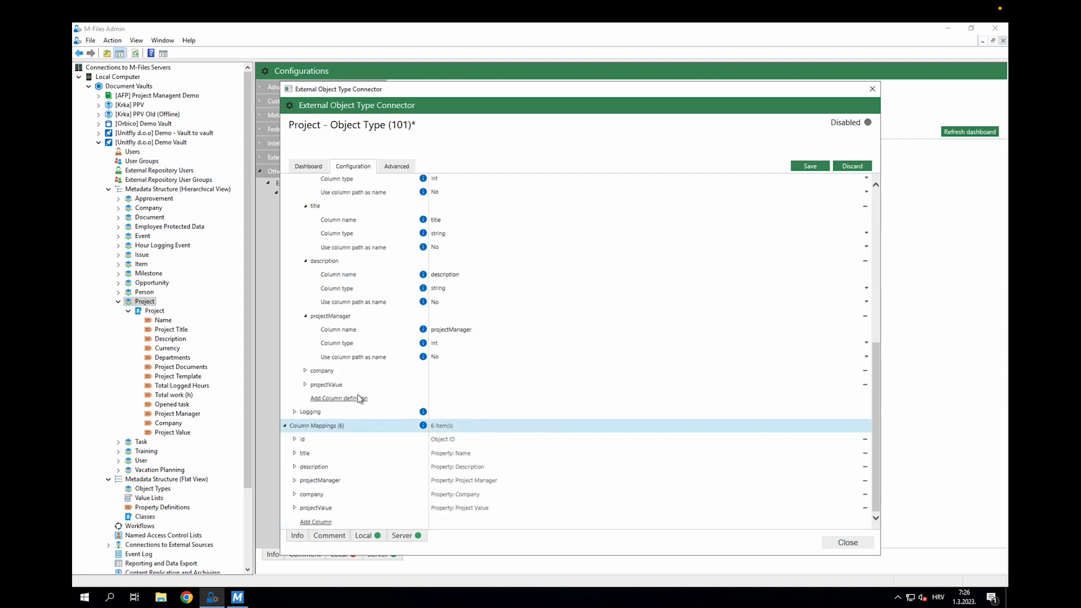
pyautogui.click(294, 440)
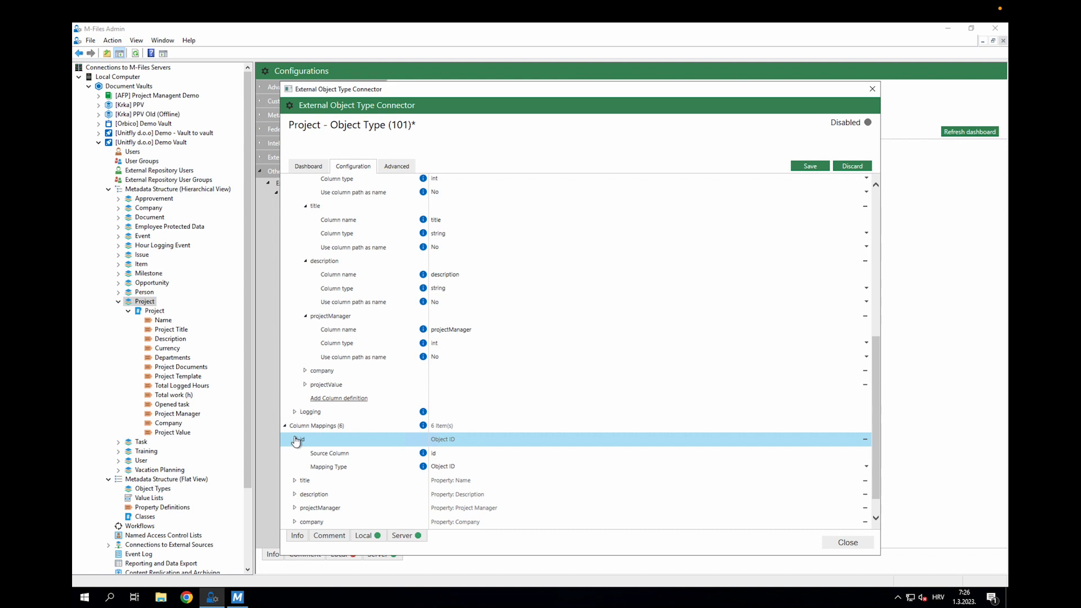
pyautogui.scroll(-1, 295, 438)
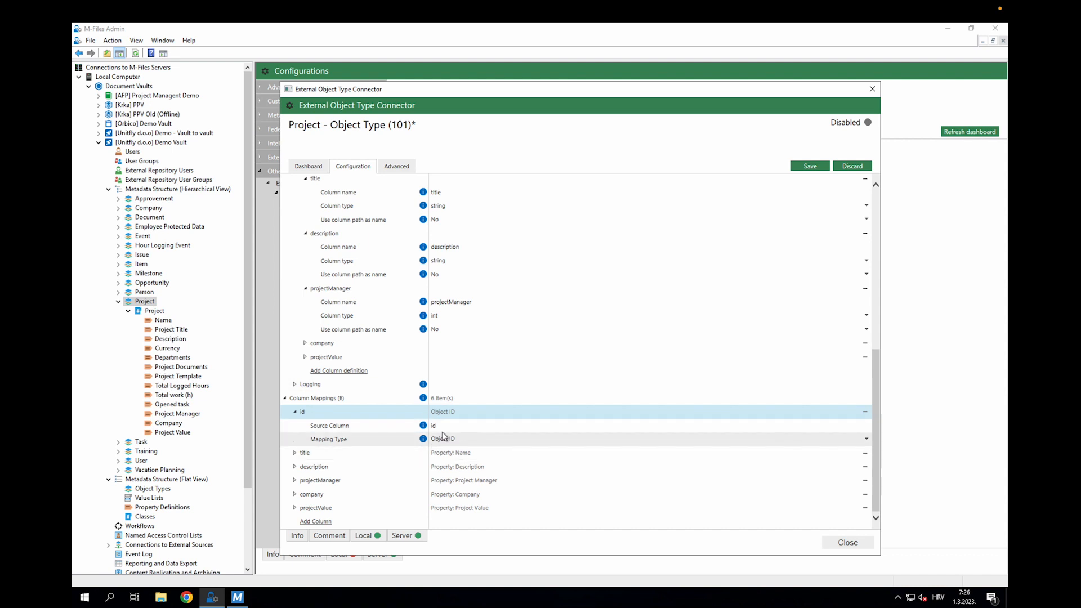
pyautogui.click(296, 455)
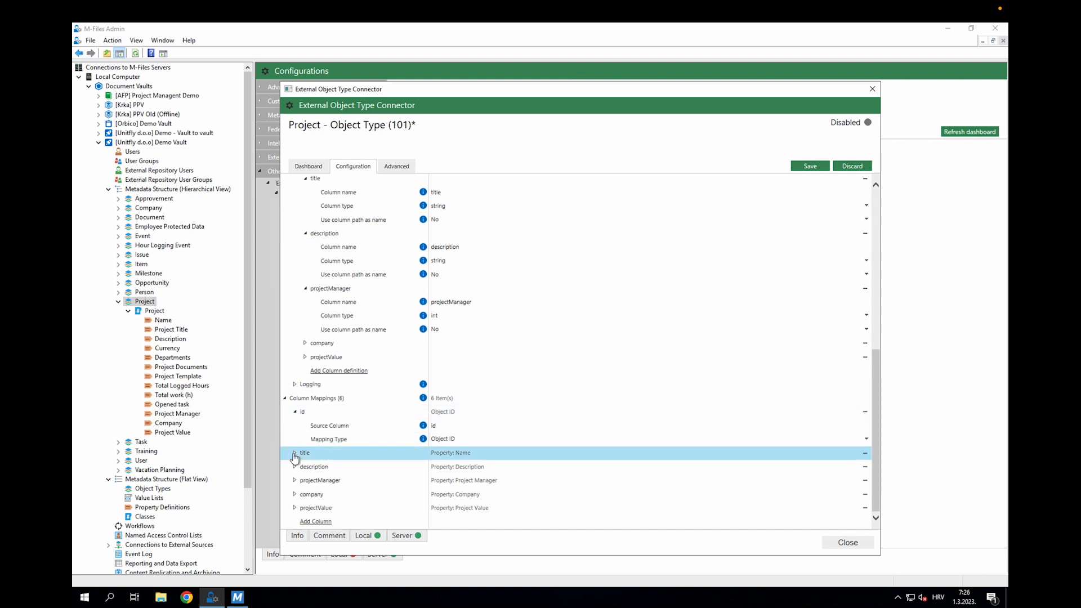
pyautogui.click(294, 454)
pyautogui.scroll(-1, 731, 422)
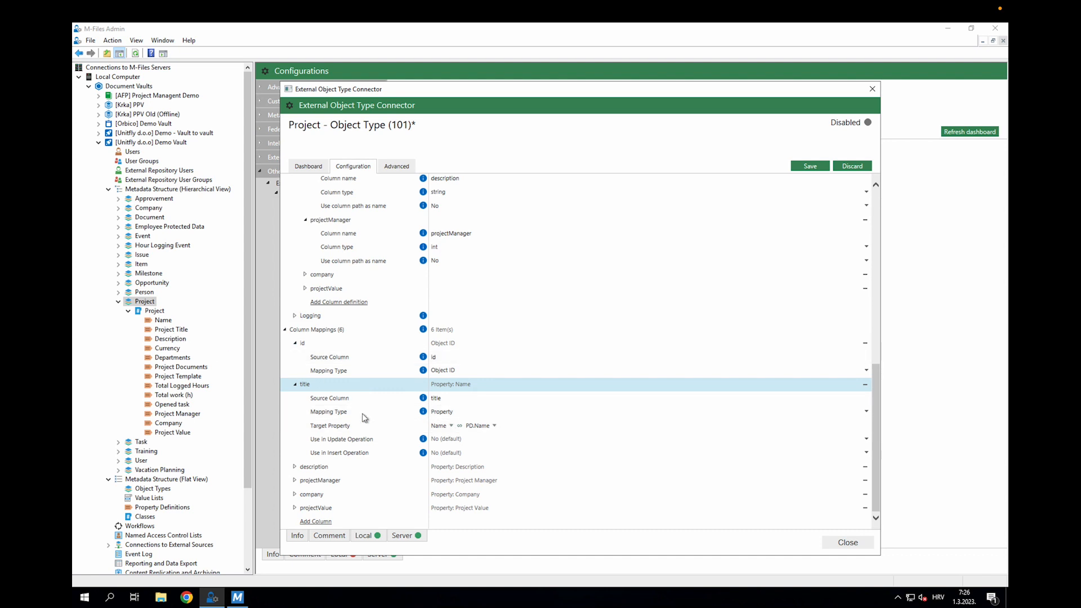
# Review the target properties in the description, projectManager, company and projectValue column mappings.
pyautogui.click(295, 466)
pyautogui.scroll(-2, 310, 463)
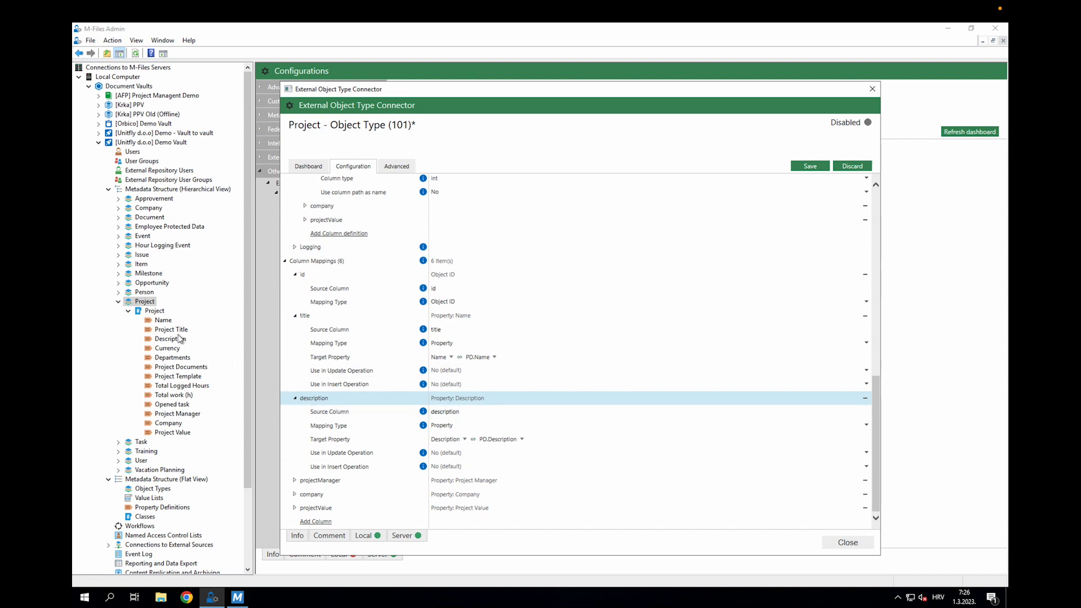
pyautogui.click(295, 480)
pyautogui.scroll(-2, 297, 483)
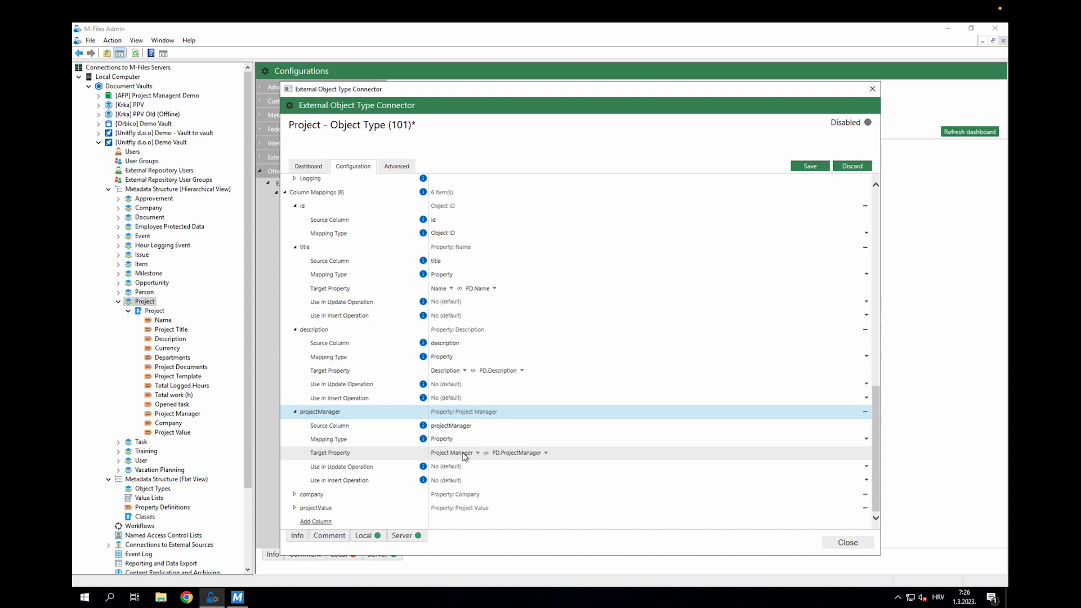
pyautogui.click(295, 494)
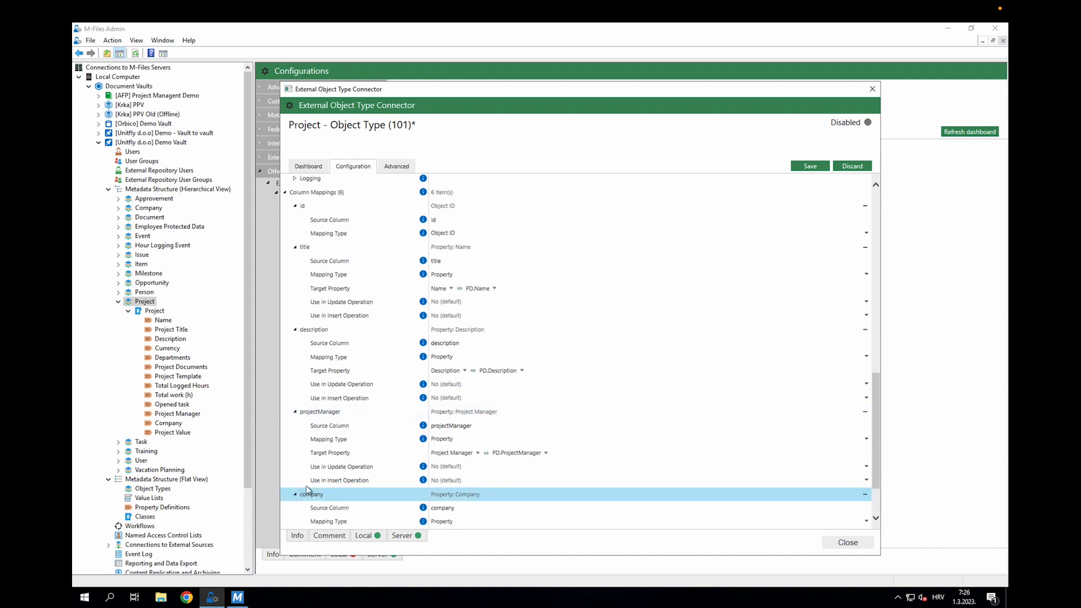
pyautogui.scroll(-2, 313, 473)
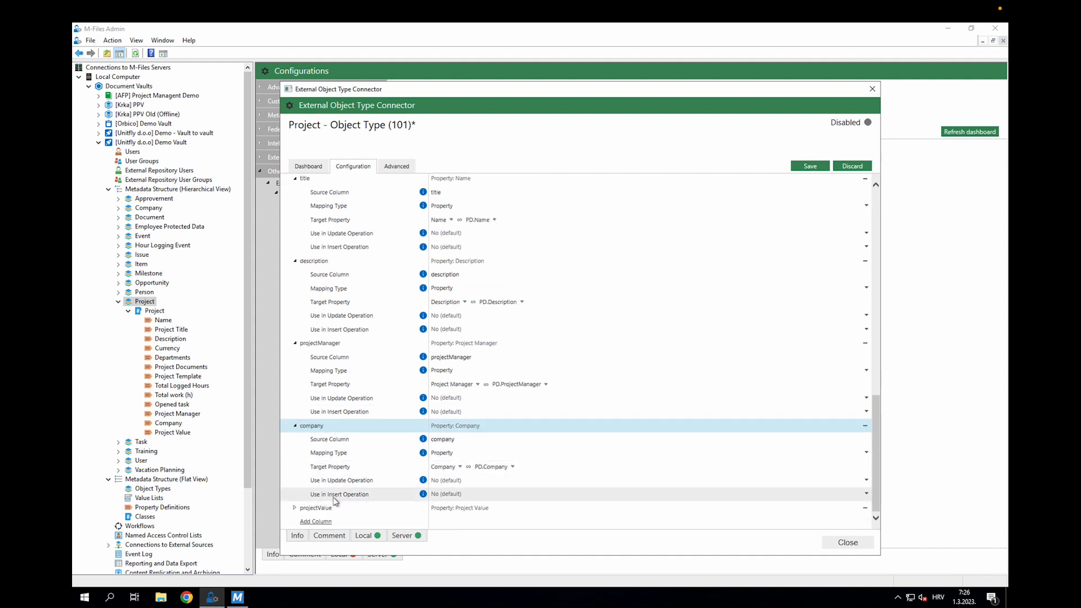
pyautogui.click(294, 507)
pyautogui.scroll(-2, 343, 448)
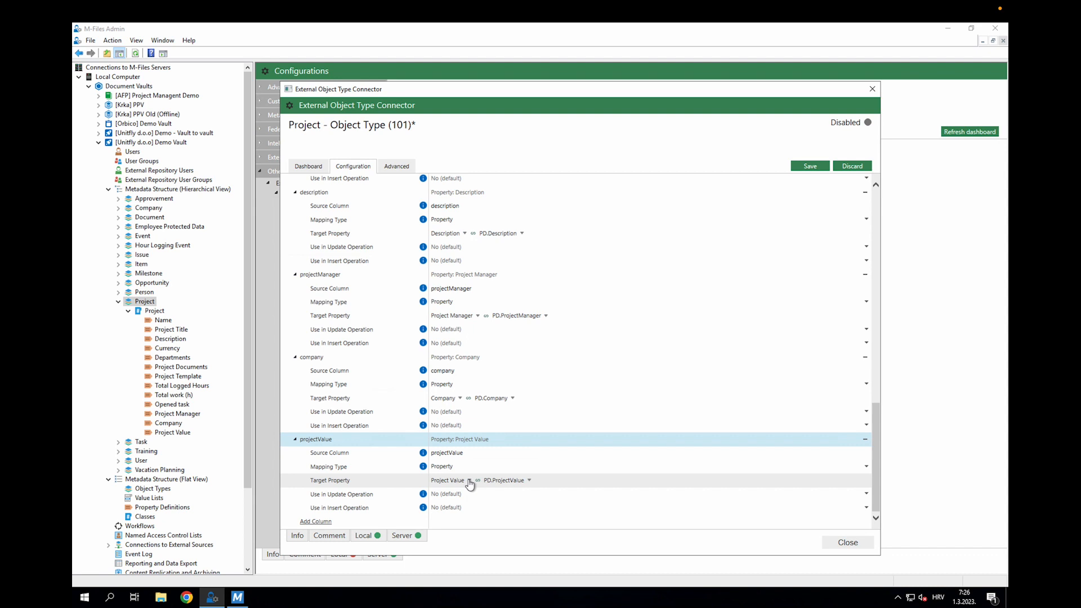
# Save the Project connector configuration, close it, and accept the Project object type properties.
pyautogui.click(809, 167)
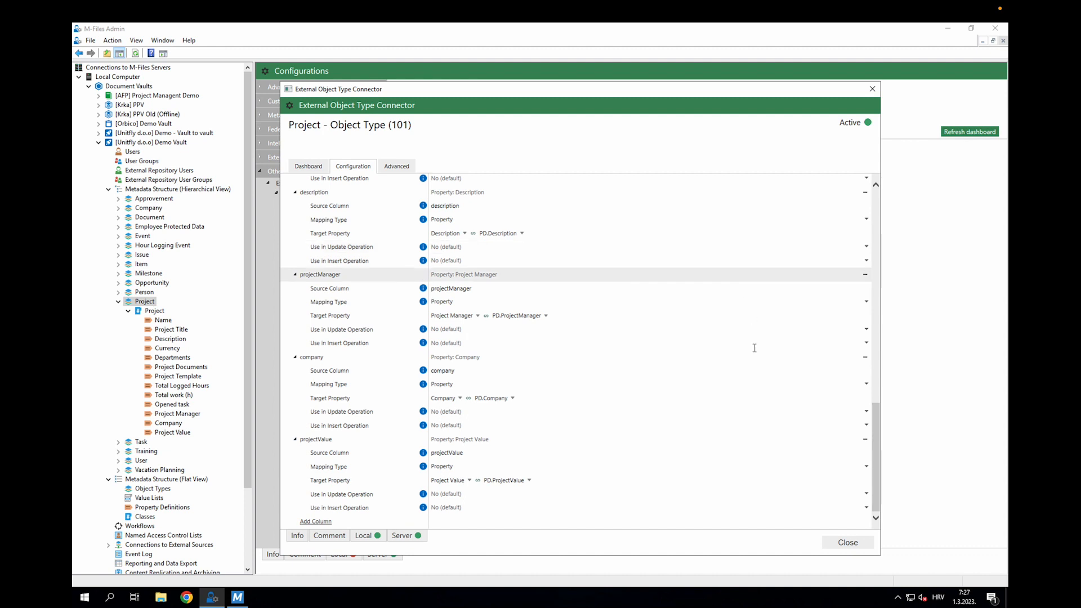
pyautogui.click(847, 543)
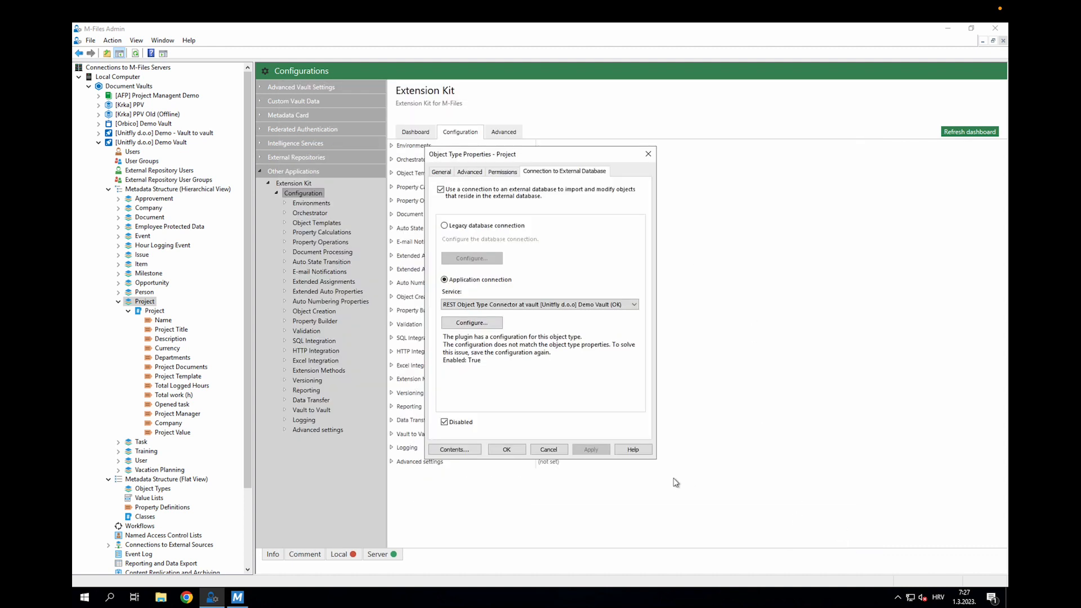
pyautogui.click(507, 449)
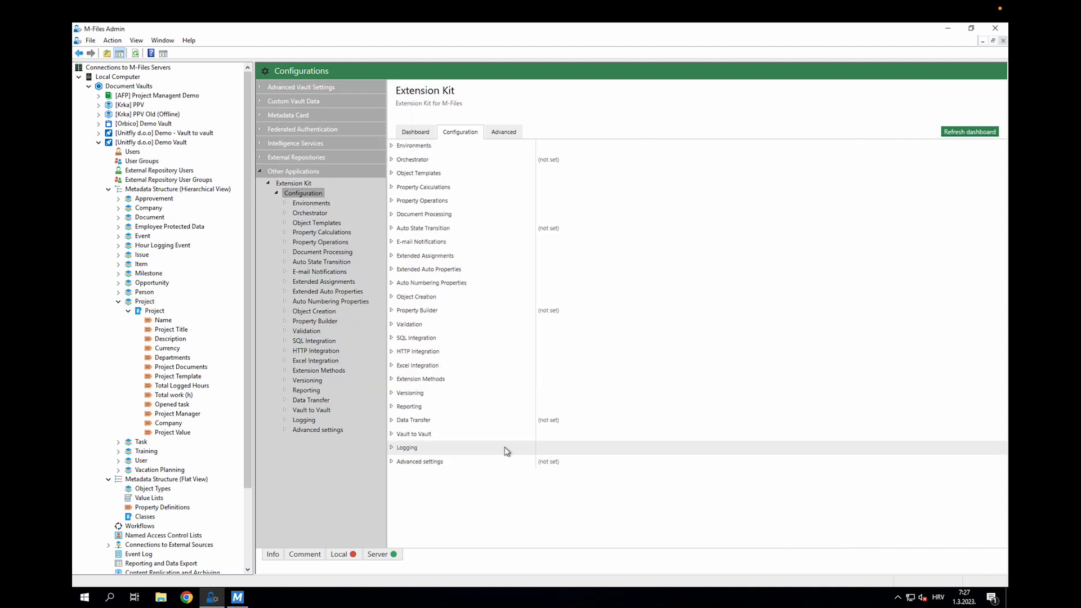
# Run a refresh from the external database for the Project object type and close its refresh status window.
pyautogui.rightClick(143, 304)
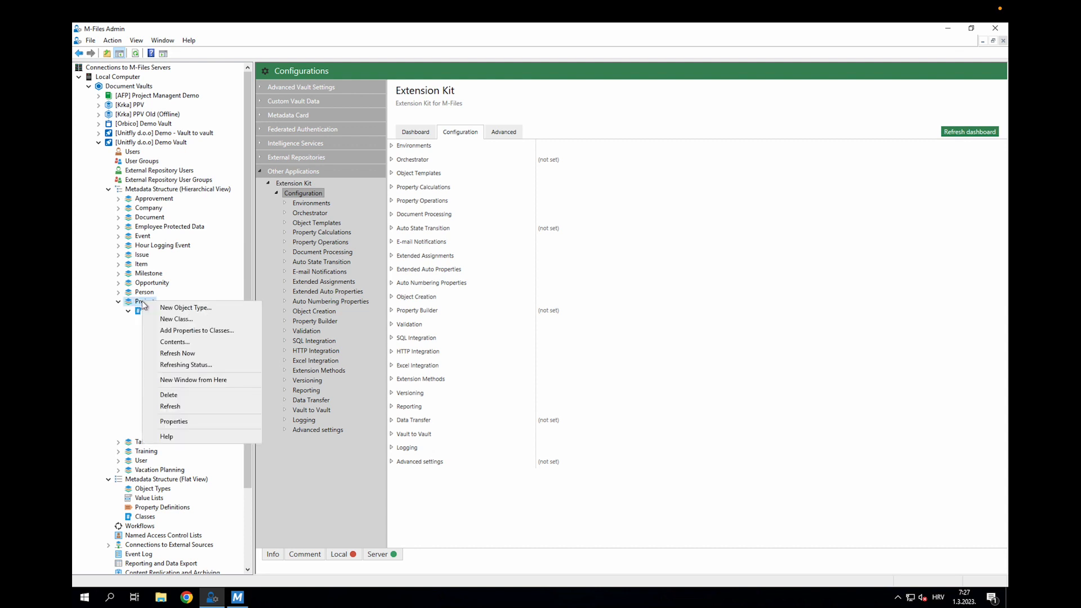
pyautogui.click(185, 365)
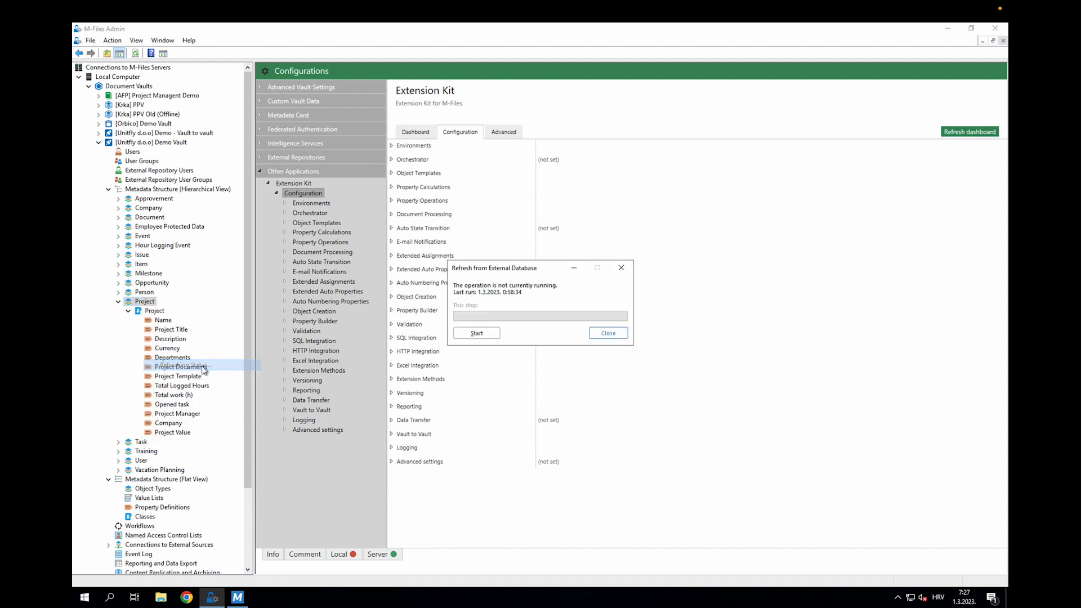
pyautogui.click(476, 333)
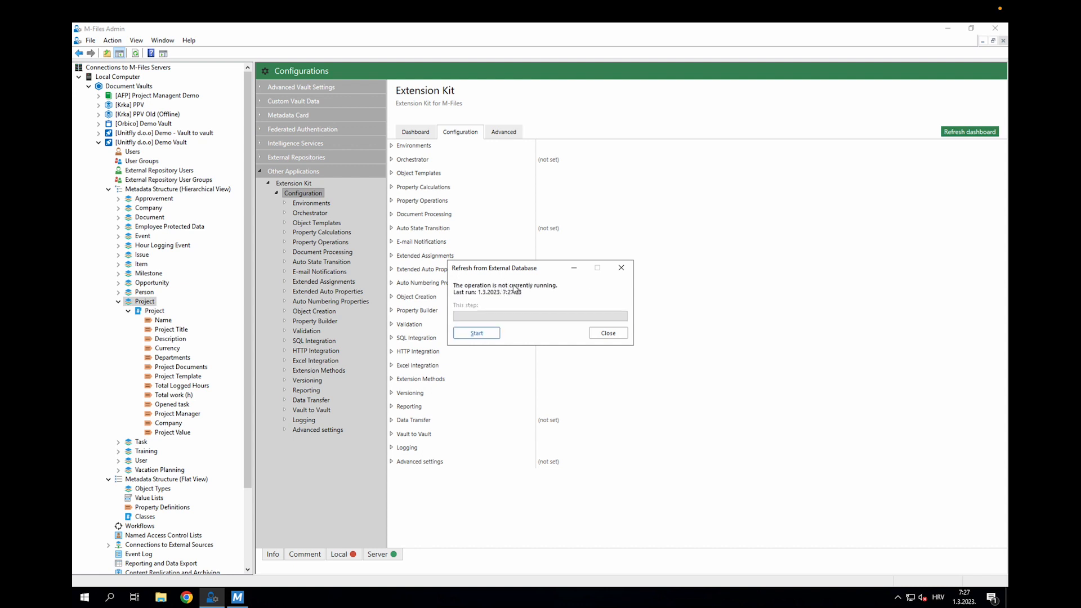
pyautogui.click(609, 334)
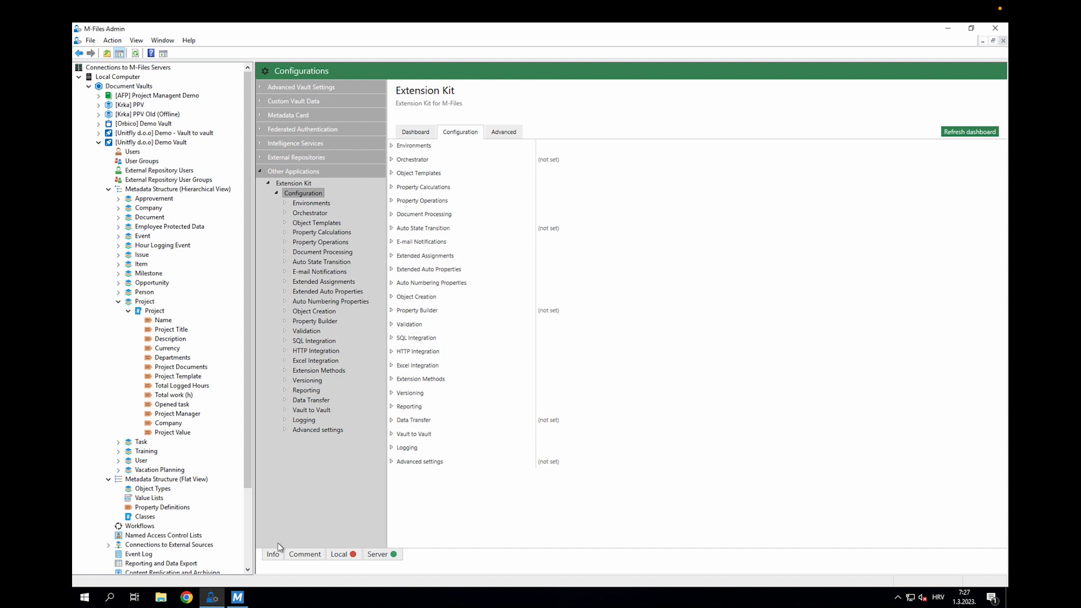
# Switch to the M-Files client, search the Demo Vault for all objects, and show the metadata of Project REST OT 1.
pyautogui.click(237, 597)
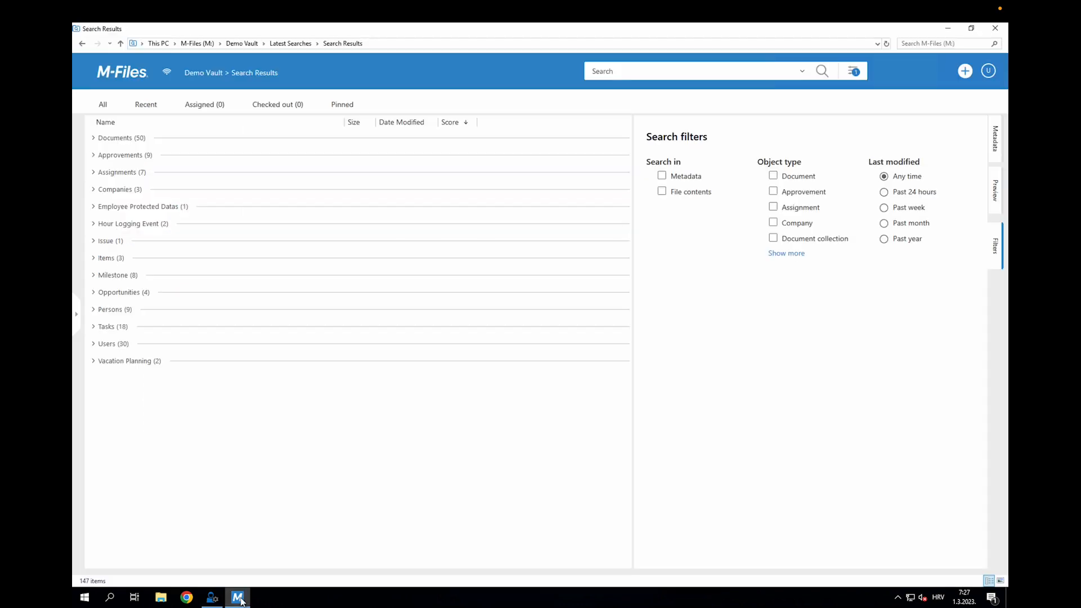
pyautogui.click(821, 72)
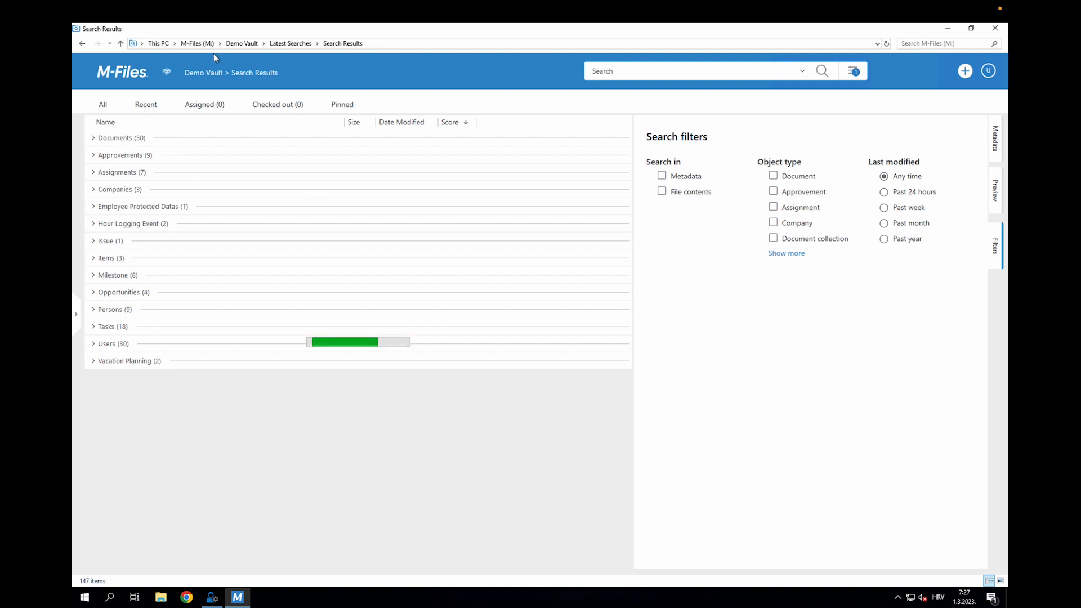
pyautogui.click(118, 73)
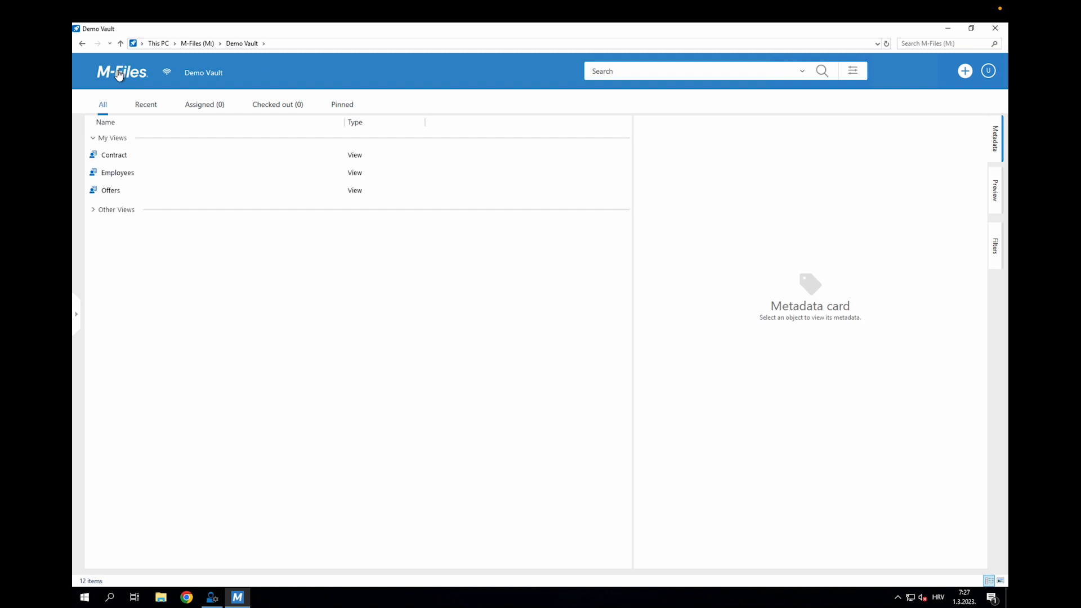
pyautogui.click(819, 72)
pyautogui.click(115, 347)
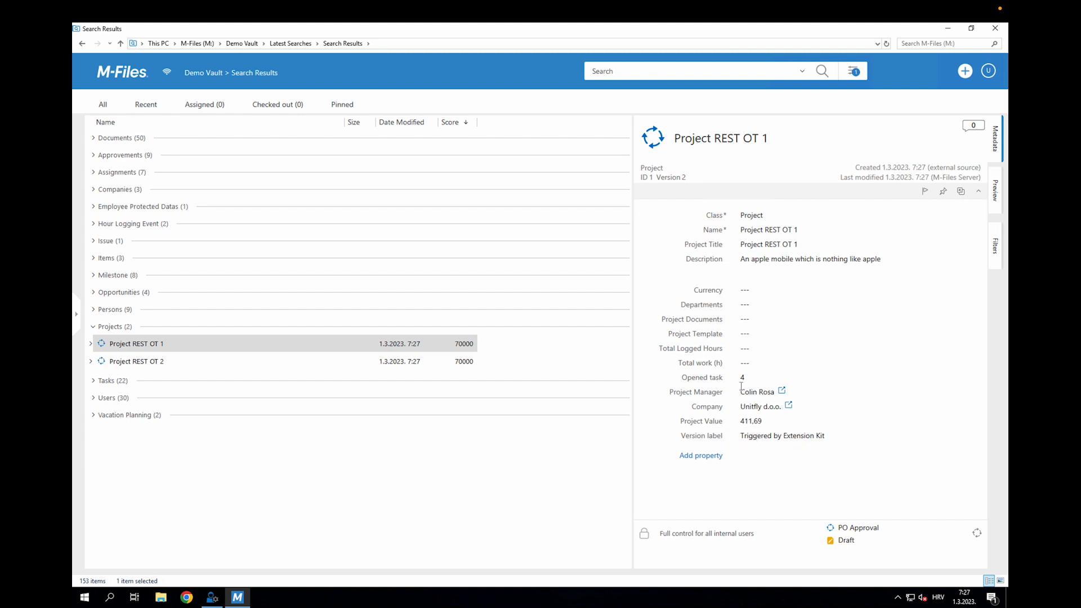
# Compare Project REST OT 1 with its source data in Postman and check its related objects in the M-Files client.
pyautogui.hotkey('ctrl', 'Left')
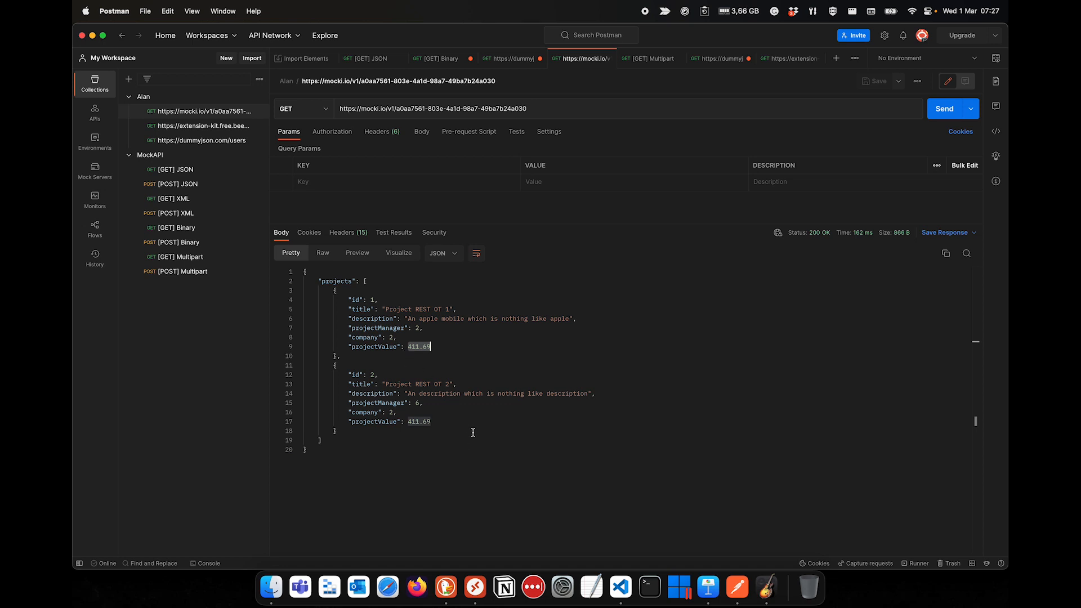
pyautogui.hotkey('ctrl', 'Right')
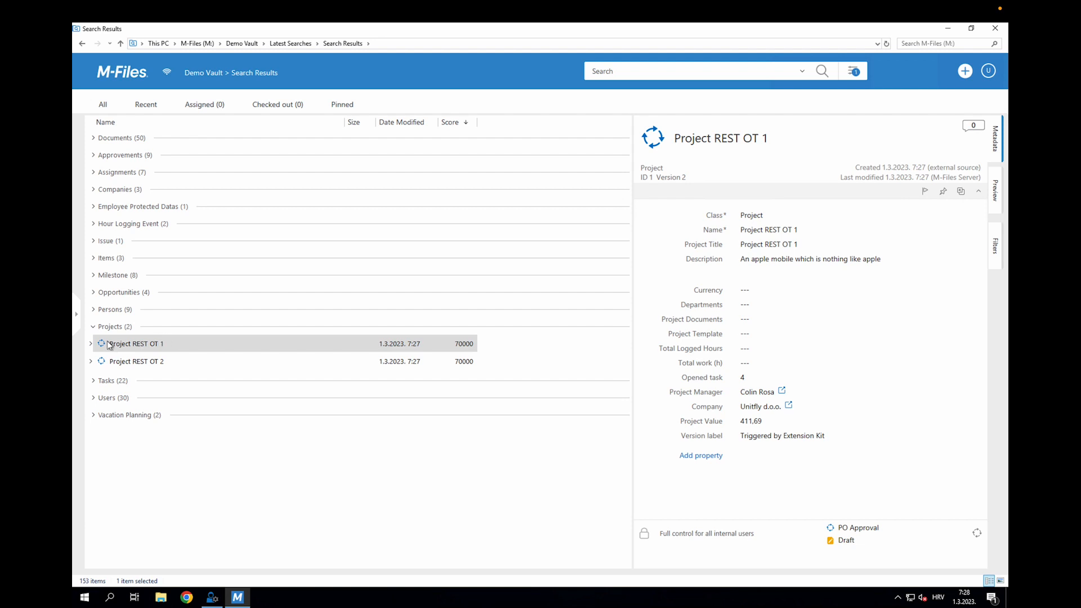
pyautogui.click(91, 343)
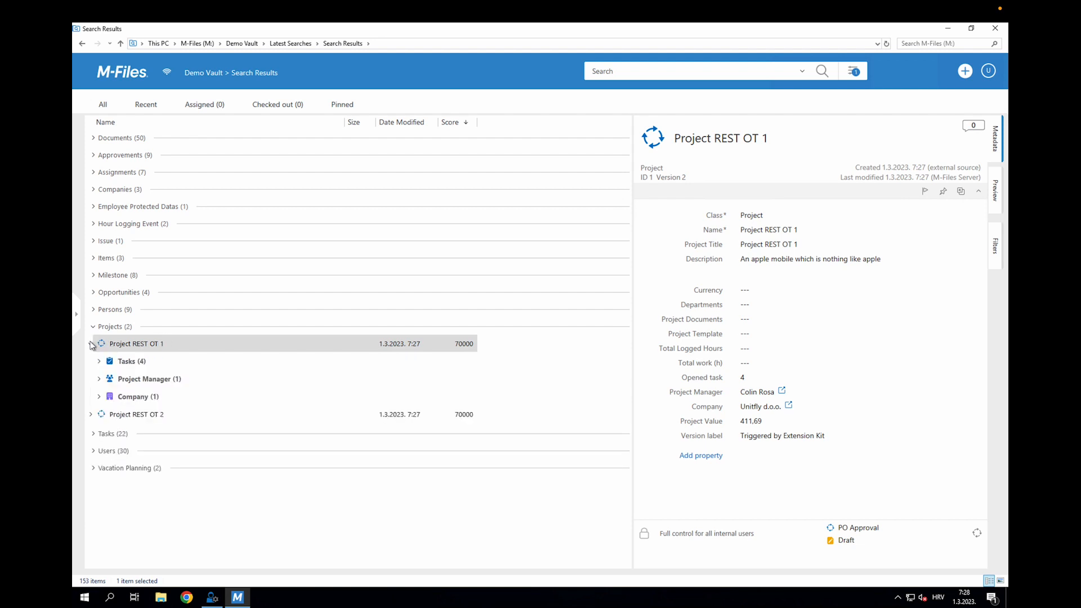
pyautogui.click(91, 343)
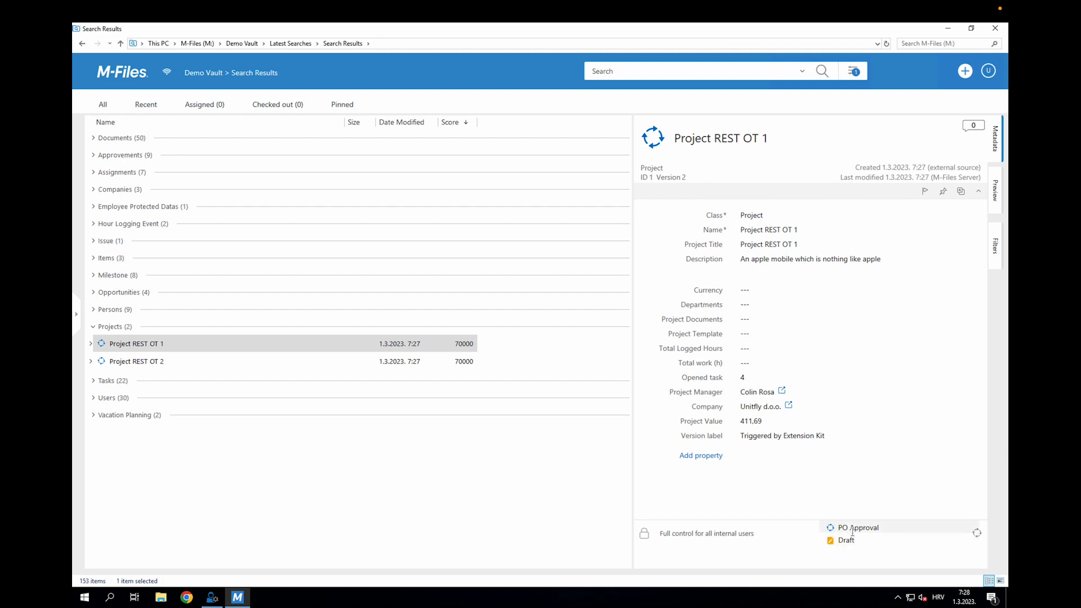
# Compare Project REST OT 2 with its source data in Postman, and look at the DEMO slide in Keynote before returning to Postman.
pyautogui.click(151, 361)
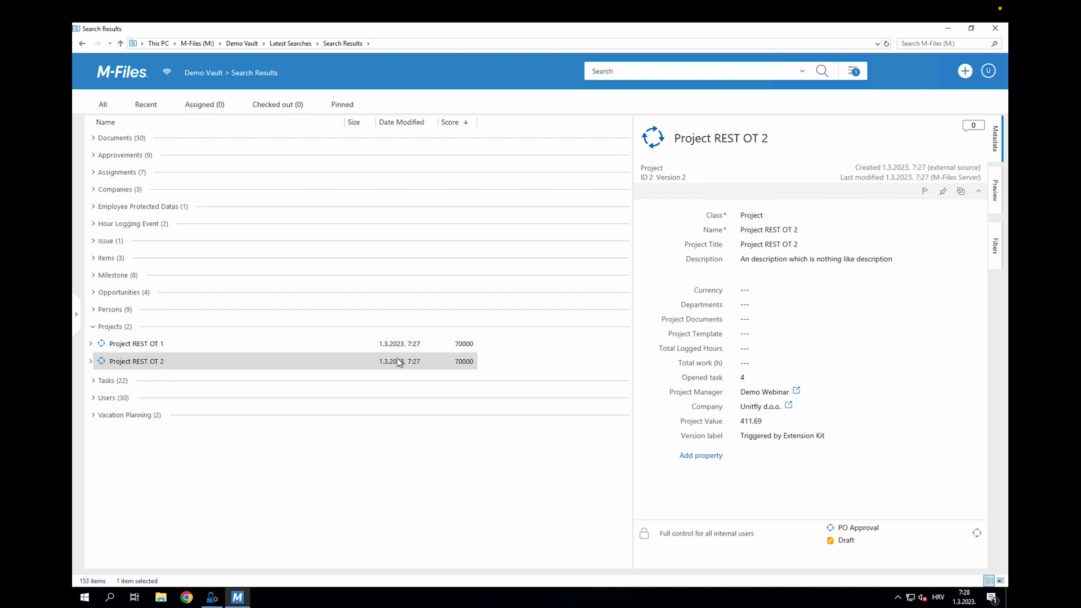
pyautogui.hotkey('ctrl', 'Left')
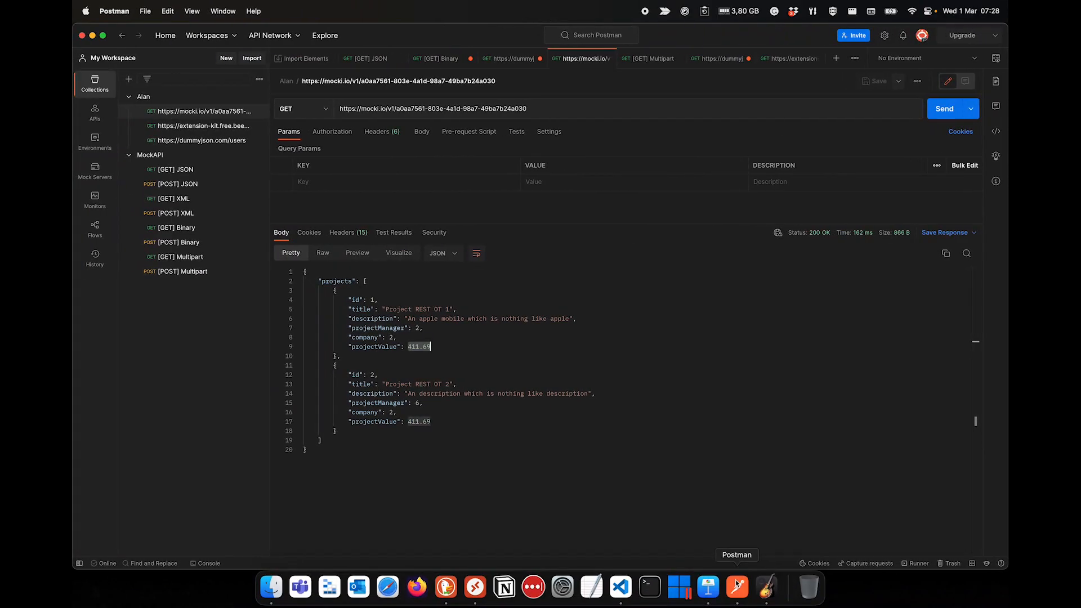
pyautogui.click(719, 583)
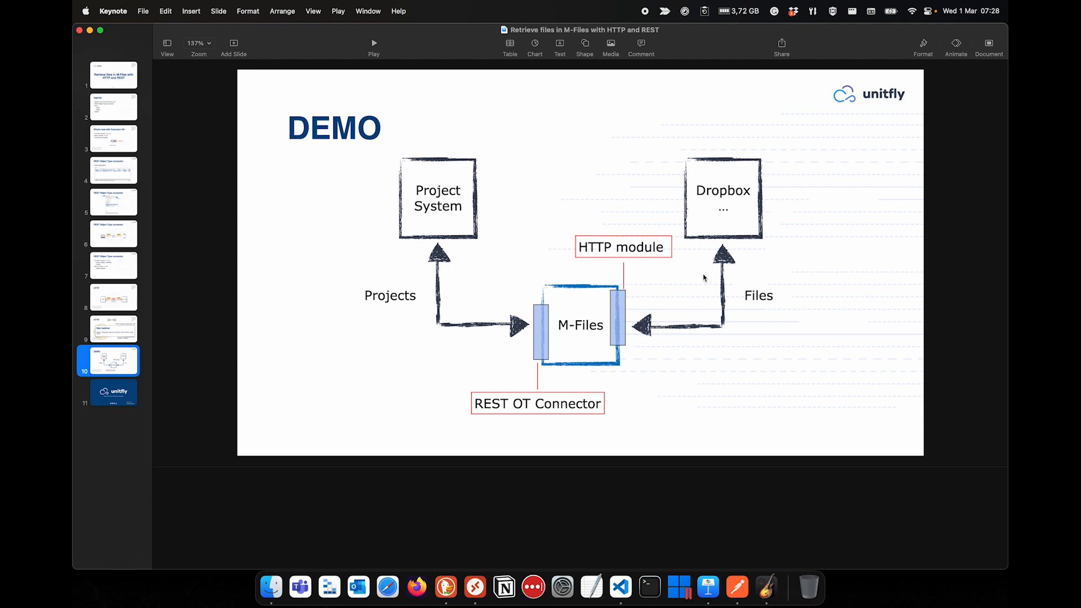
pyautogui.click(737, 587)
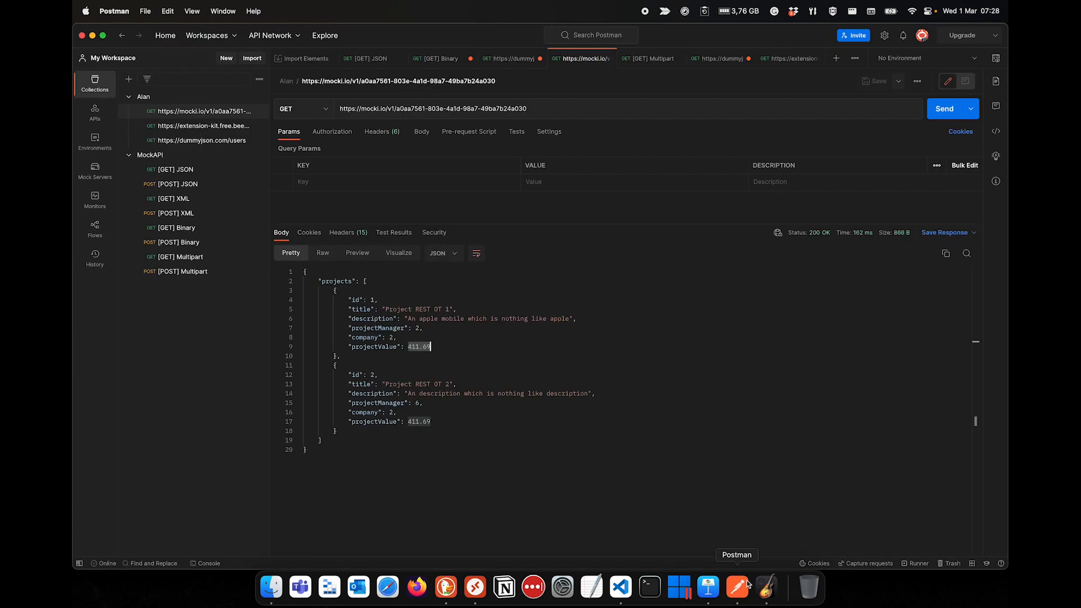
pyautogui.click(212, 127)
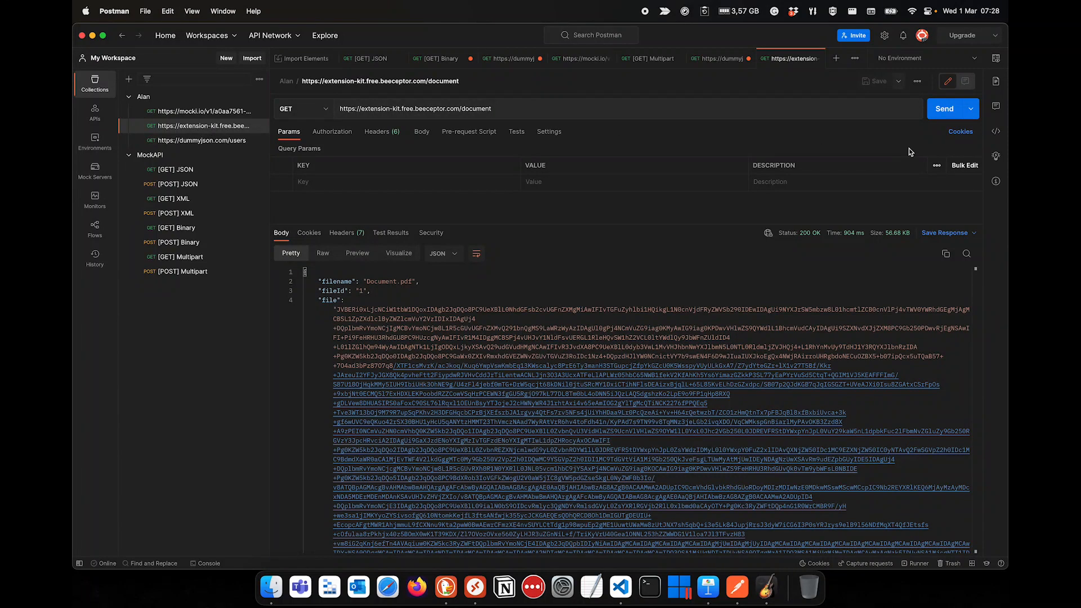
pyautogui.click(945, 112)
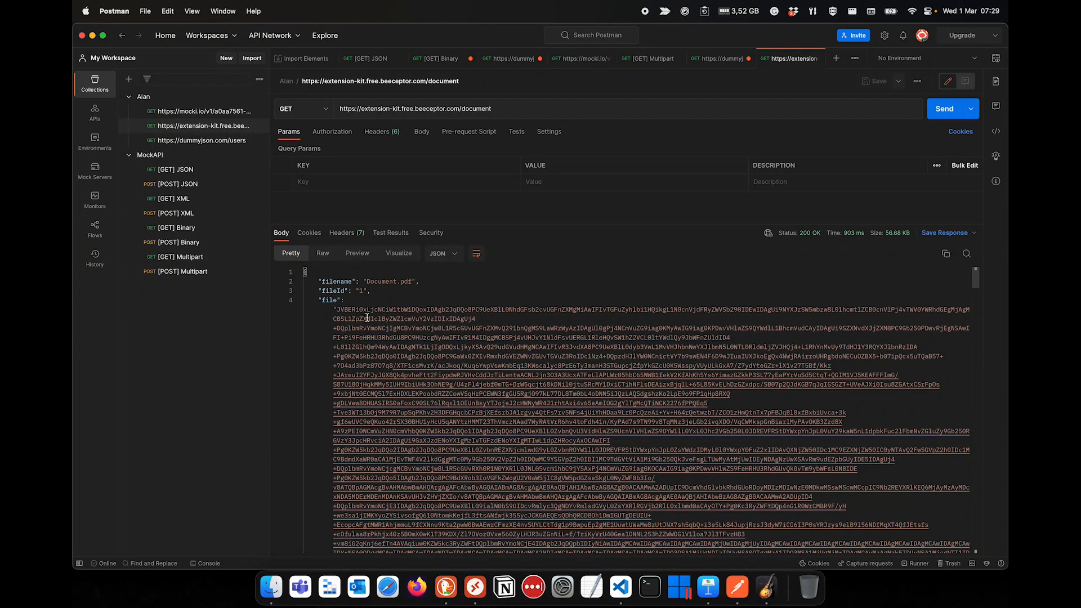
pyautogui.doubleClick(331, 280)
pyautogui.moveTo(366, 281); pyautogui.dragTo(415, 283)
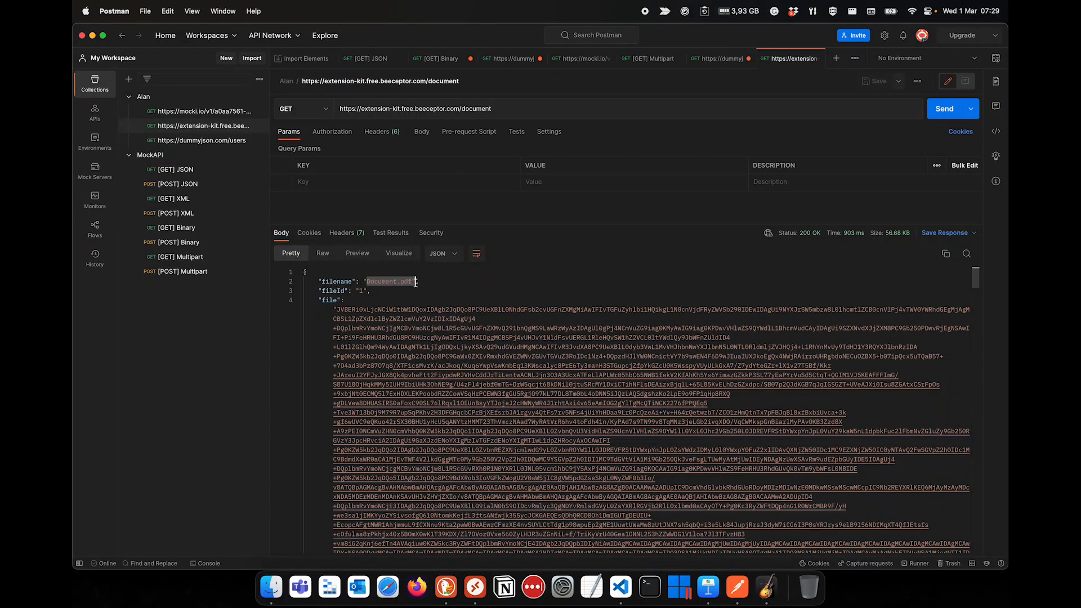
pyautogui.doubleClick(335, 291)
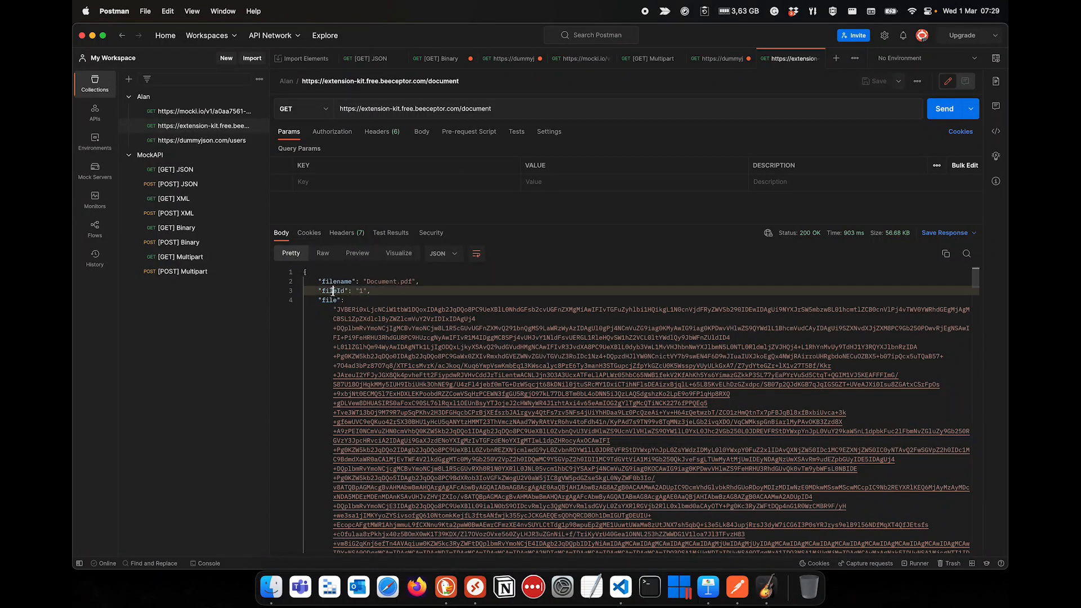
pyautogui.doubleClick(337, 300)
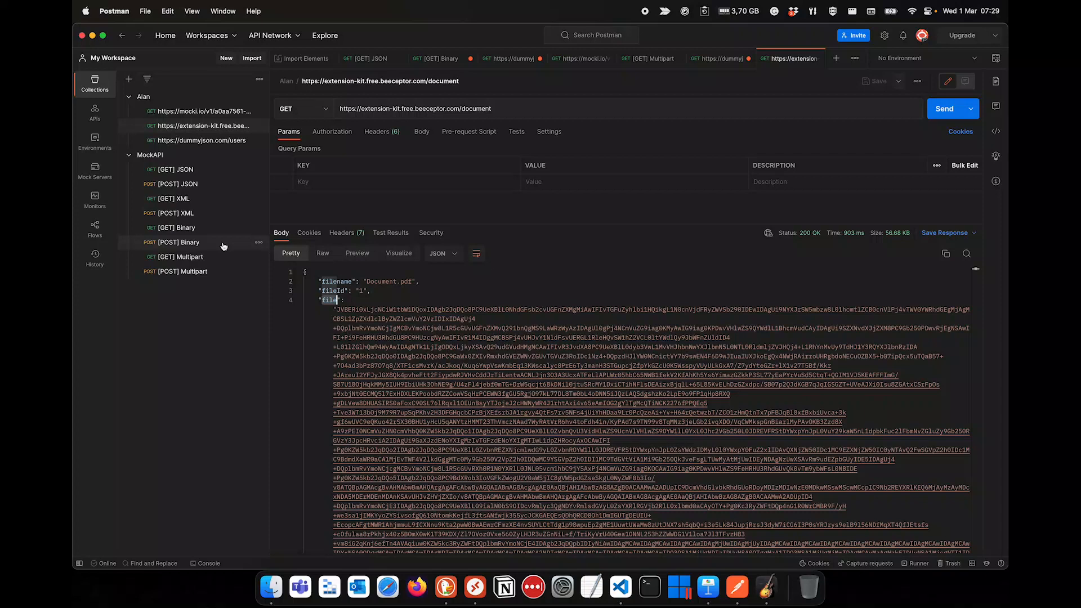
# Send the [GET] Binary request and examine its response body and the file name in the Content-Disposition header.
pyautogui.click(185, 228)
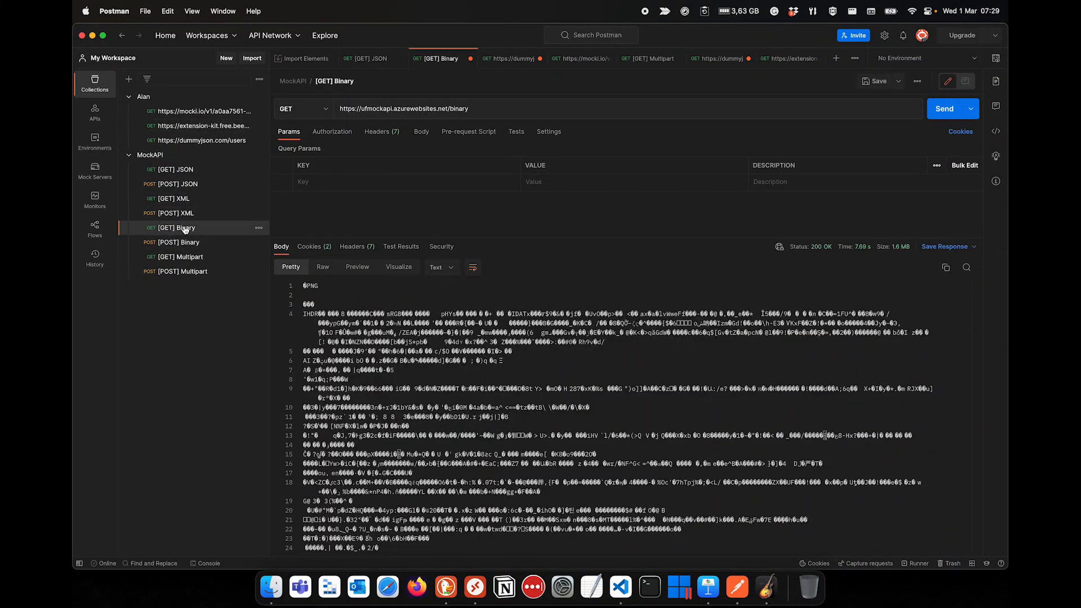
pyautogui.click(945, 111)
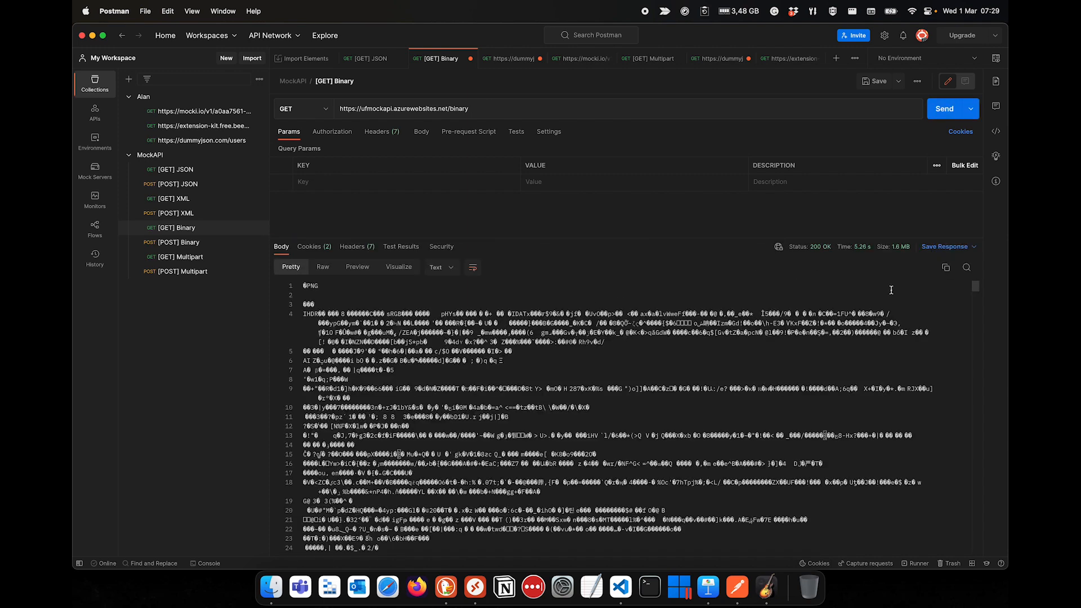
pyautogui.scroll(-3, 360, 379)
pyautogui.scroll(3, 360, 378)
pyautogui.click(360, 249)
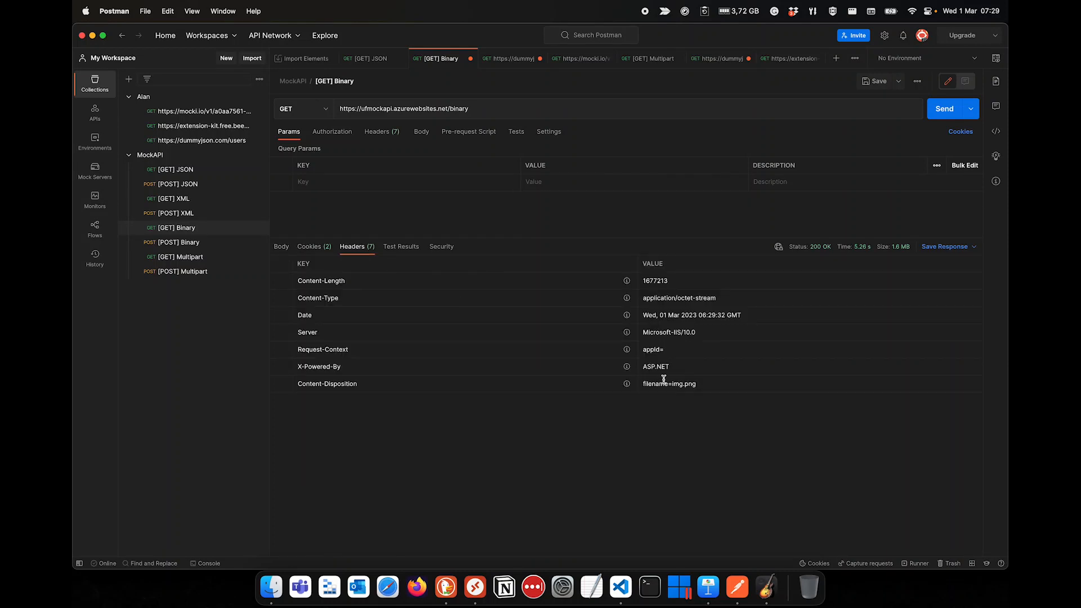
pyautogui.moveTo(700, 384); pyautogui.dragTo(640, 386)
pyautogui.click(682, 384)
# Save the binary response body to the Downloads folder as img.png.
pyautogui.click(279, 246)
pyautogui.click(950, 247)
pyautogui.click(949, 283)
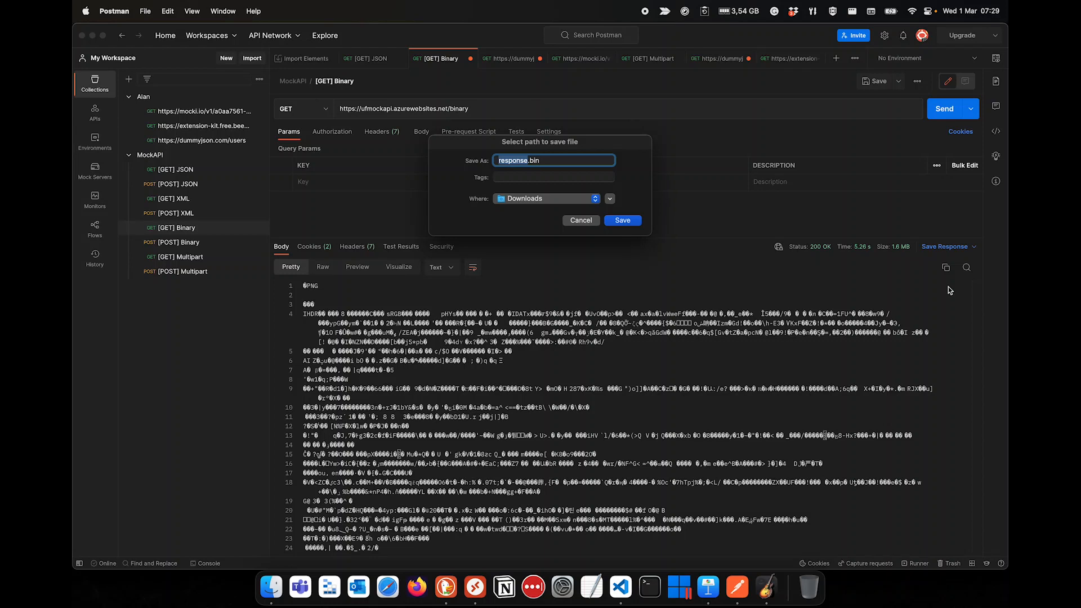
pyautogui.write('img.')
pyautogui.press('Delete')
pyautogui.press('Delete')
pyautogui.press('Delete')
pyautogui.press('Delete')
pyautogui.write('png')
pyautogui.click(626, 221)
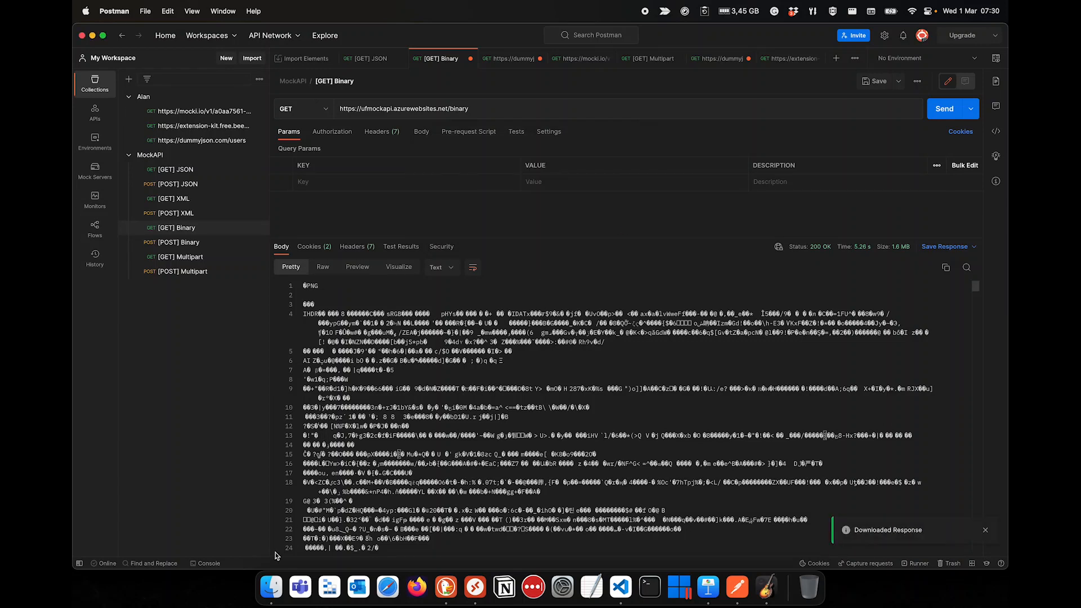
# View img.png from the Downloads folder in Finder, and put the image and folder windows away.
pyautogui.click(269, 591)
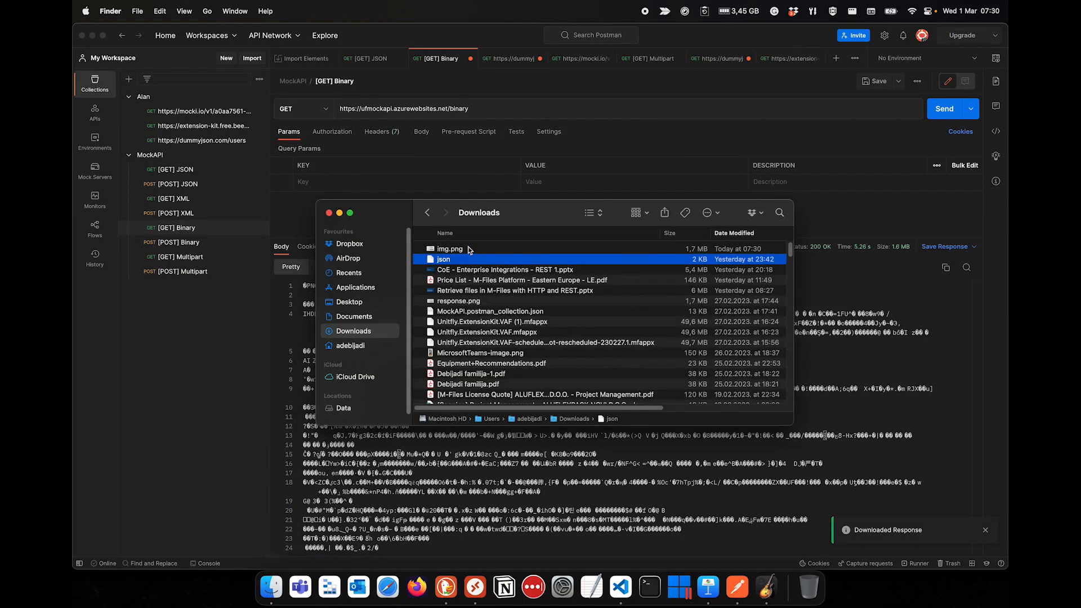
pyautogui.click(456, 250)
pyautogui.doubleClick(455, 251)
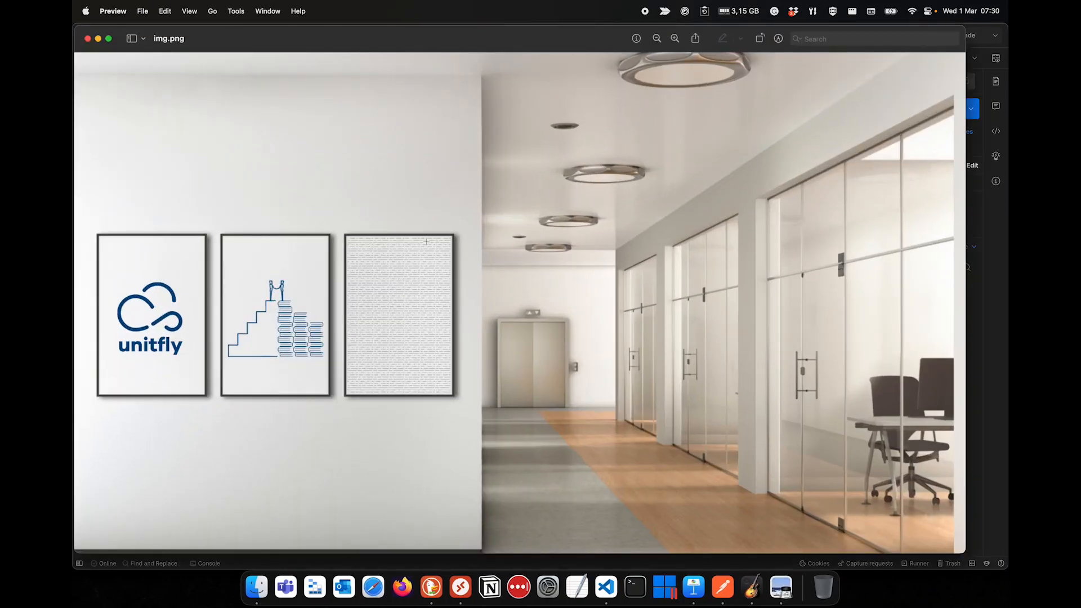
pyautogui.click(87, 39)
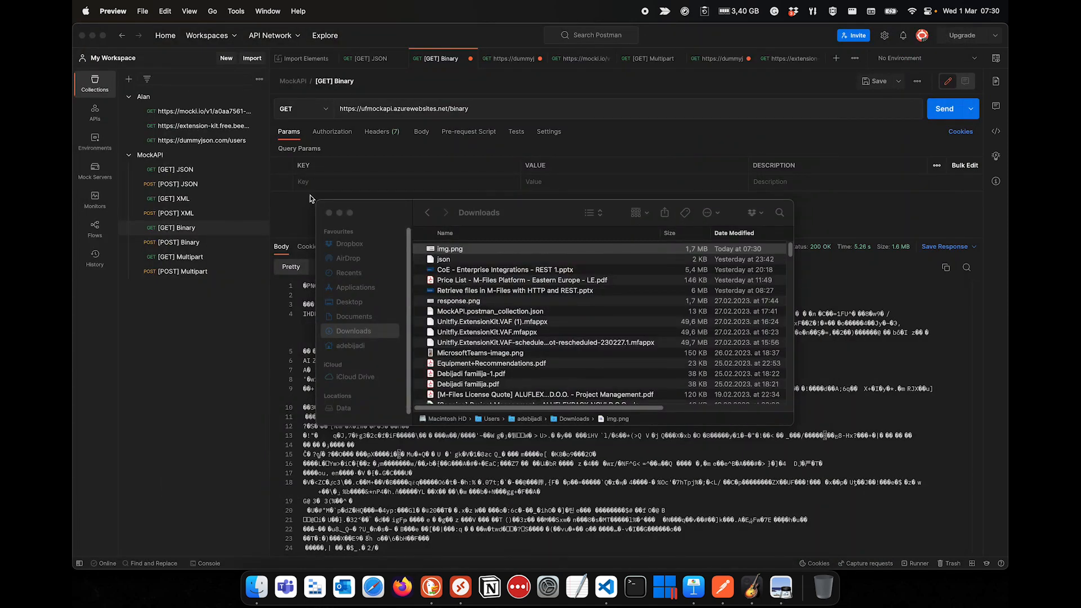
pyautogui.click(339, 214)
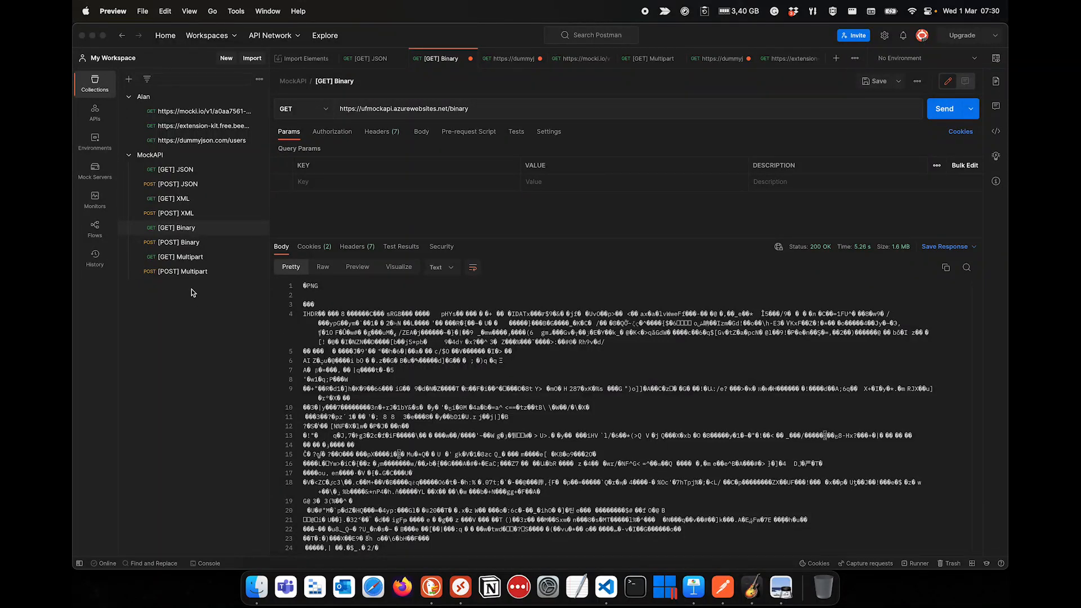
# Send the [GET] Multipart request and examine the image part and the closing data.json part of its response.
pyautogui.click(186, 260)
pyautogui.click(187, 260)
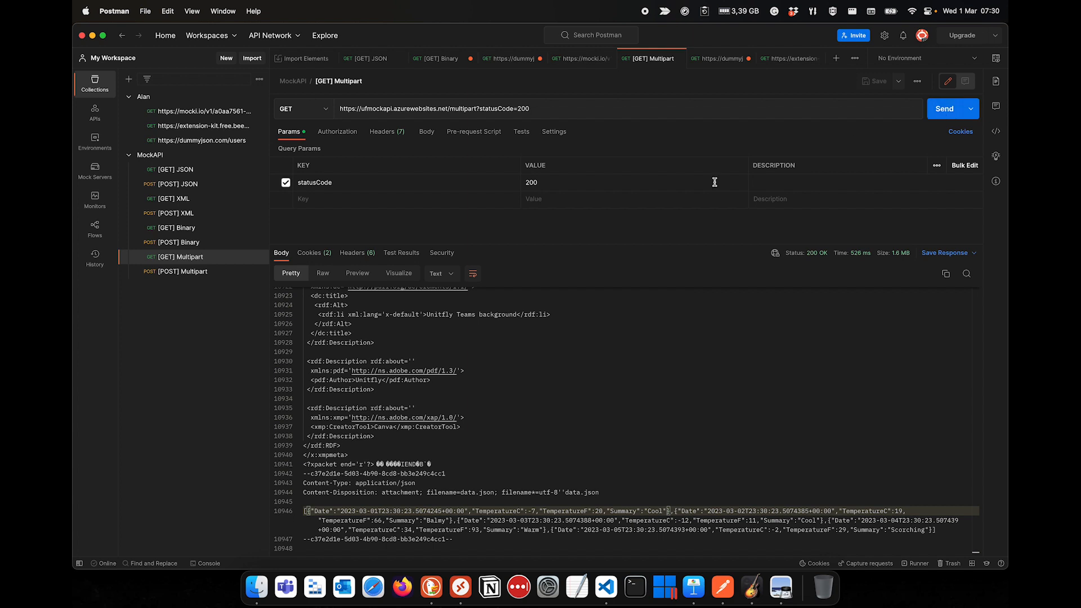
pyautogui.click(937, 116)
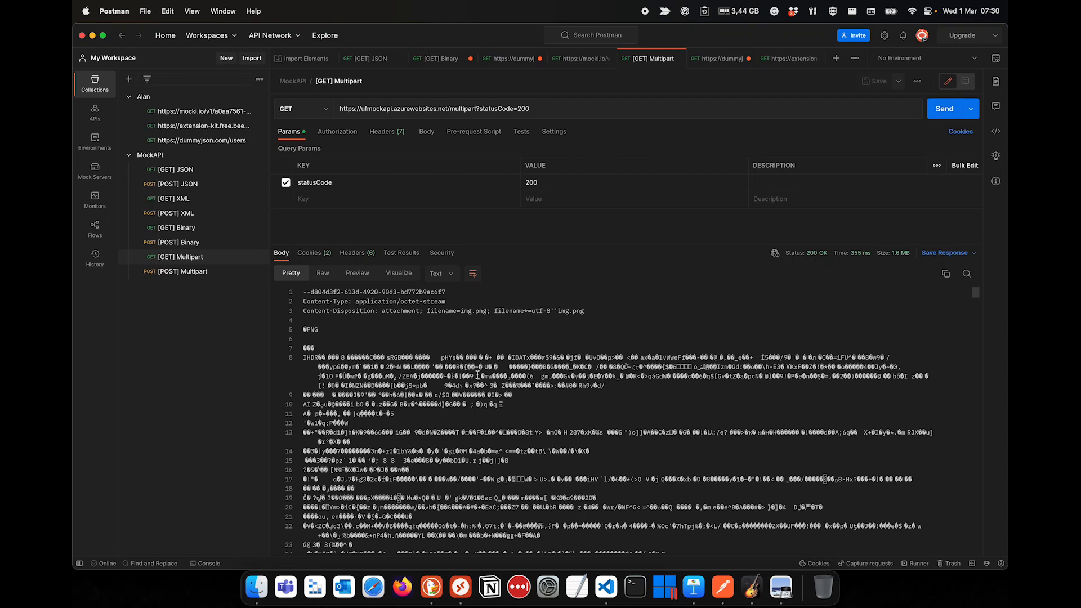
pyautogui.scroll(-3, 478, 375)
pyautogui.scroll(2, 479, 374)
pyautogui.scroll(-5, 478, 375)
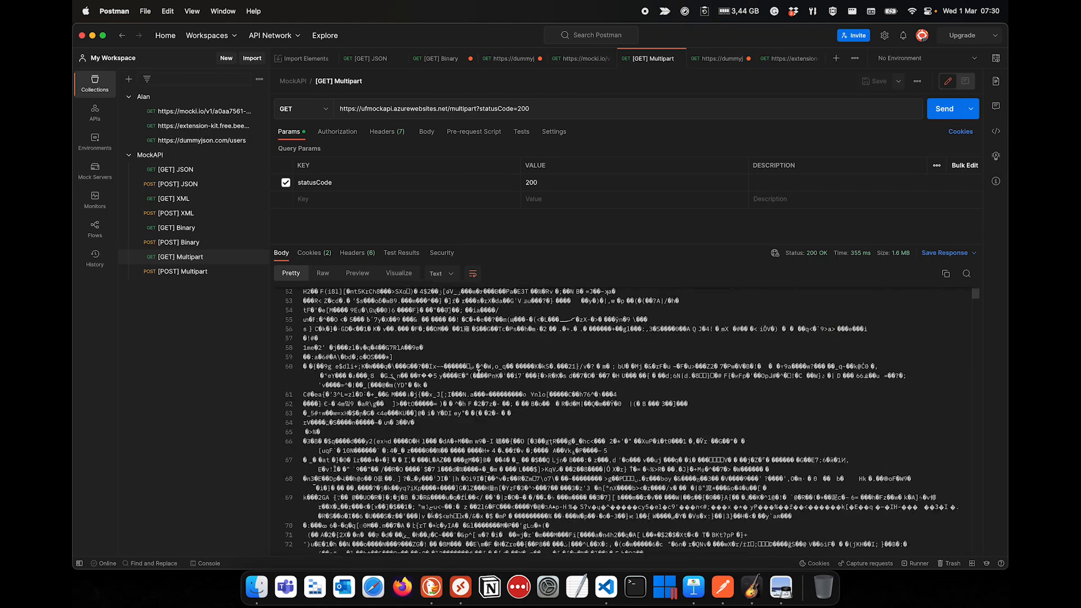
pyautogui.moveTo(973, 295); pyautogui.dragTo(971, 554)
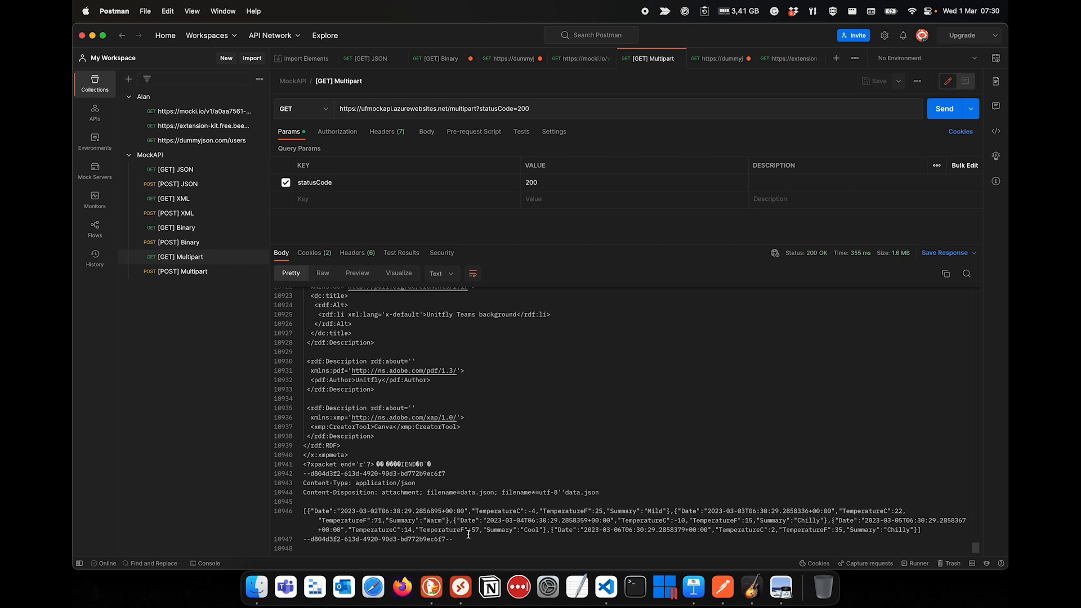
pyautogui.moveTo(470, 539); pyautogui.dragTo(312, 503)
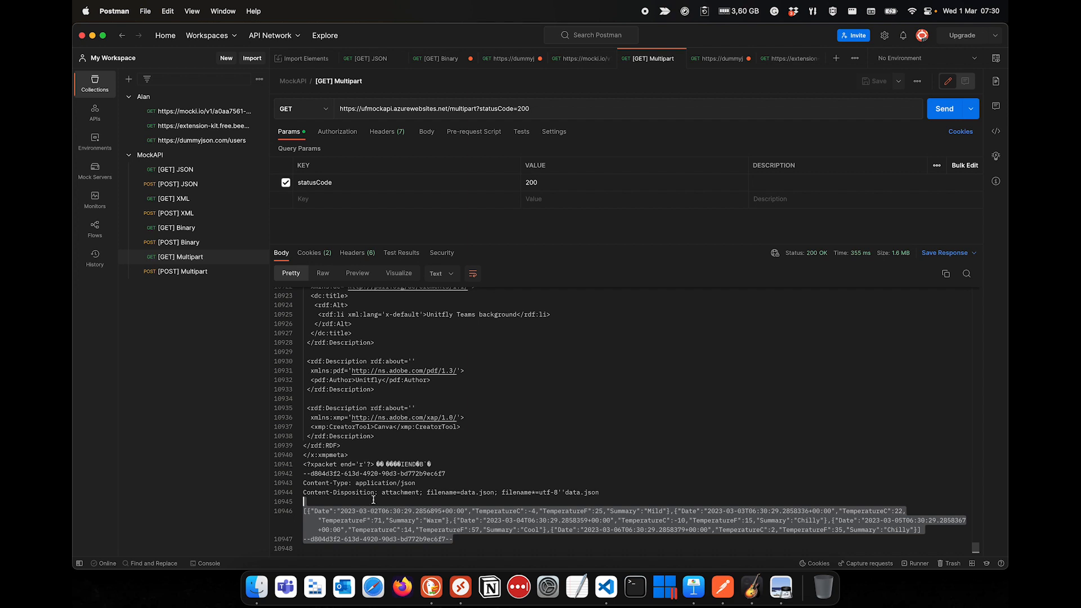
# Return to the beeceptor document request and point out the filename and file fields in its response.
pyautogui.click(197, 127)
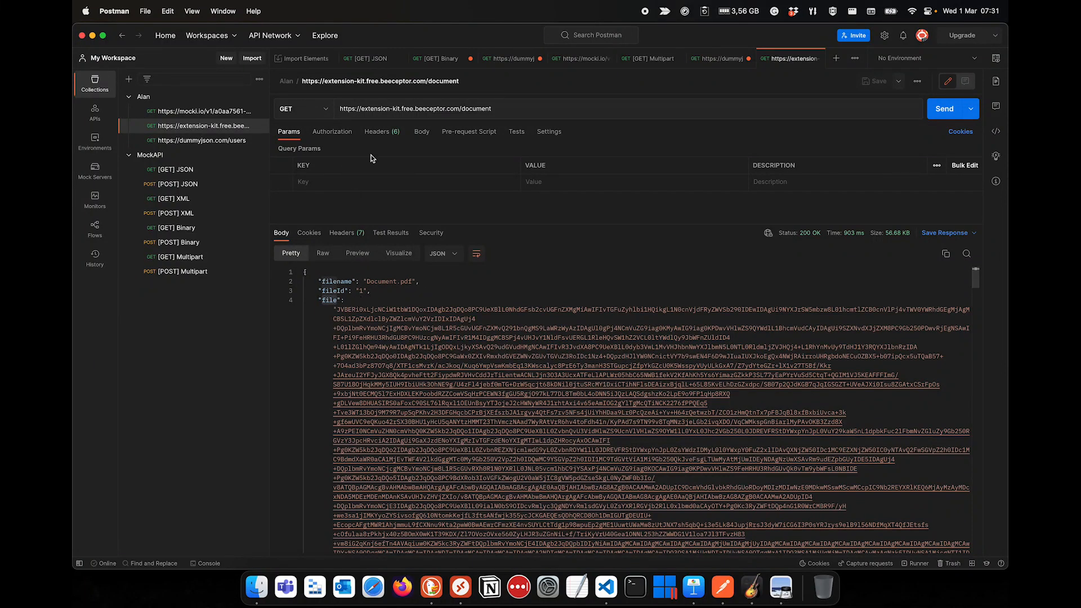
pyautogui.doubleClick(333, 282)
pyautogui.doubleClick(330, 300)
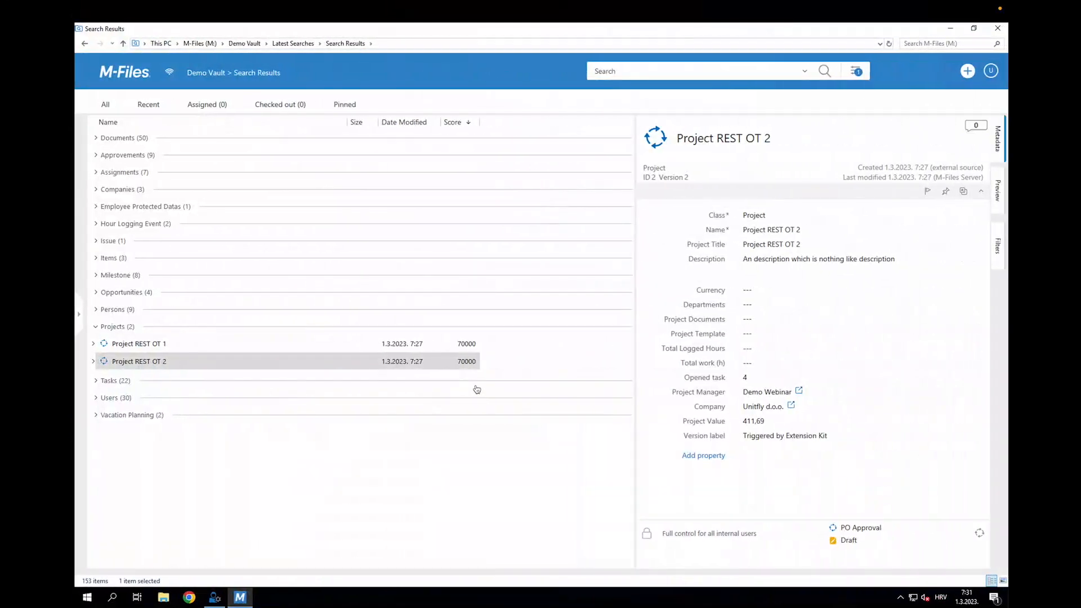
# Switch to M-Files Admin and expand the Get file to Project rule in the File rule group of Extension Kit's HTTP Integration.
pyautogui.click(215, 598)
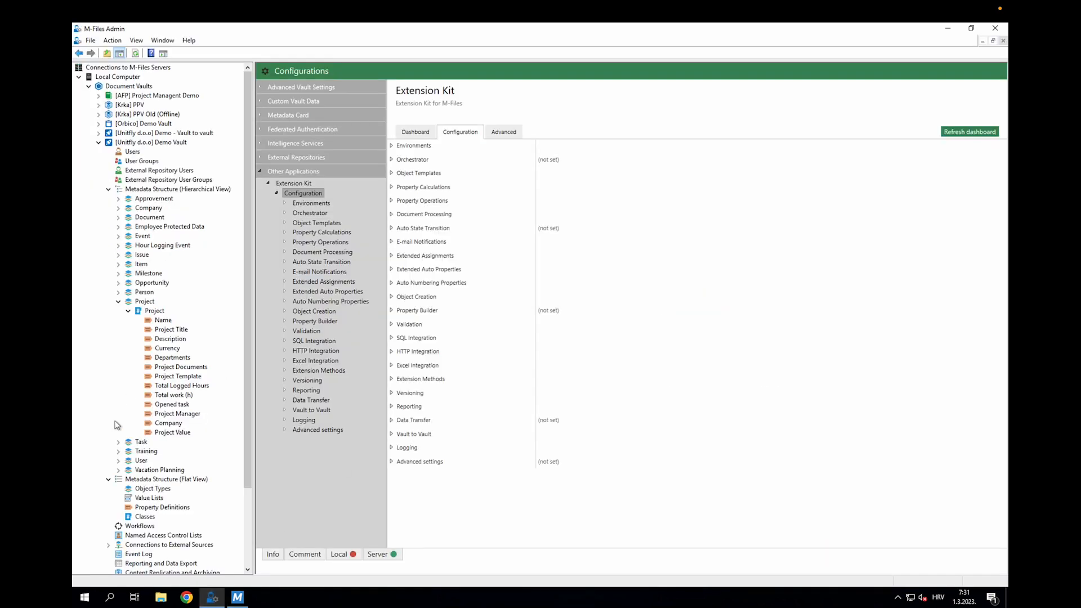
pyautogui.scroll(-3, 142, 474)
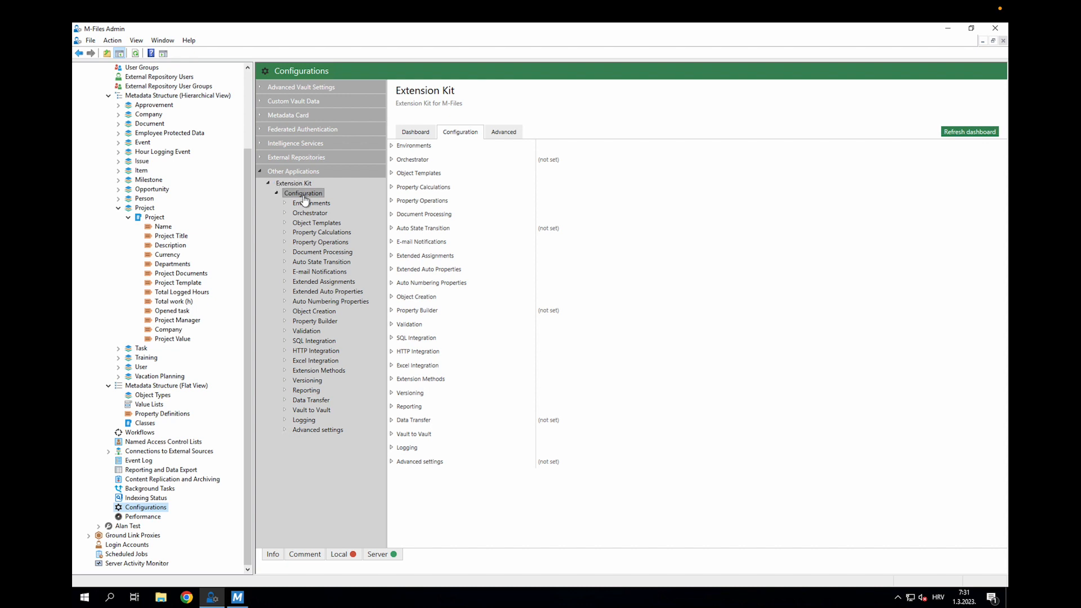
pyautogui.click(299, 352)
pyautogui.click(285, 351)
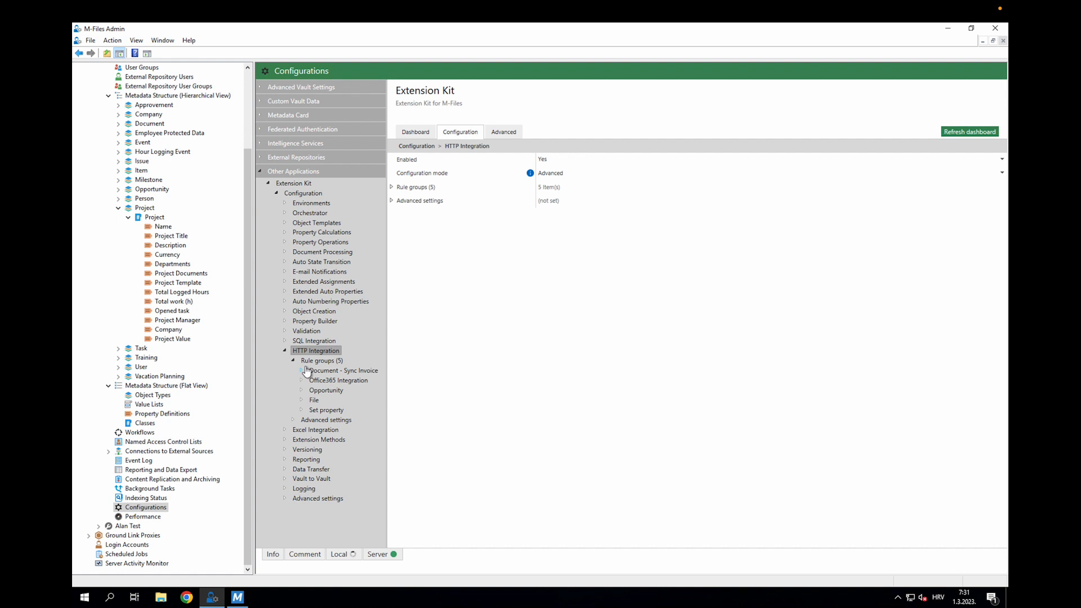
pyautogui.click(315, 401)
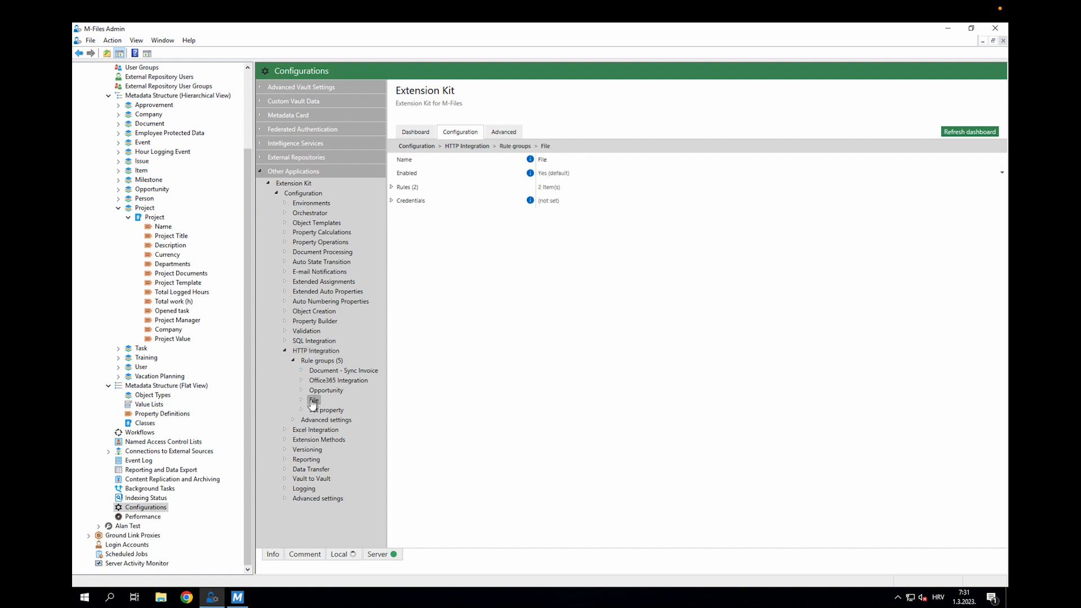
pyautogui.click(302, 401)
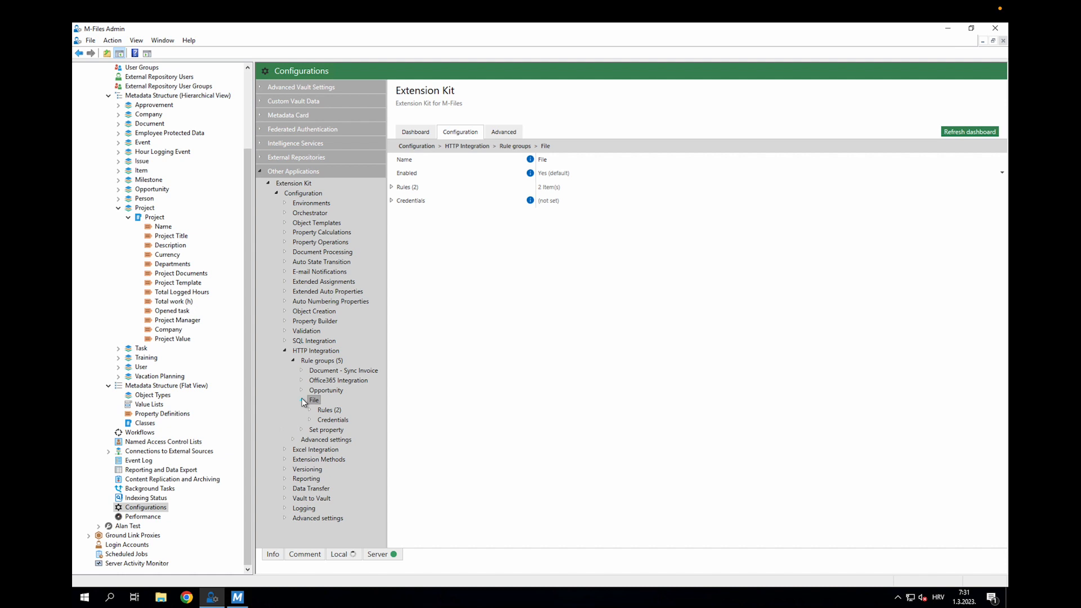
pyautogui.click(329, 409)
pyautogui.click(390, 174)
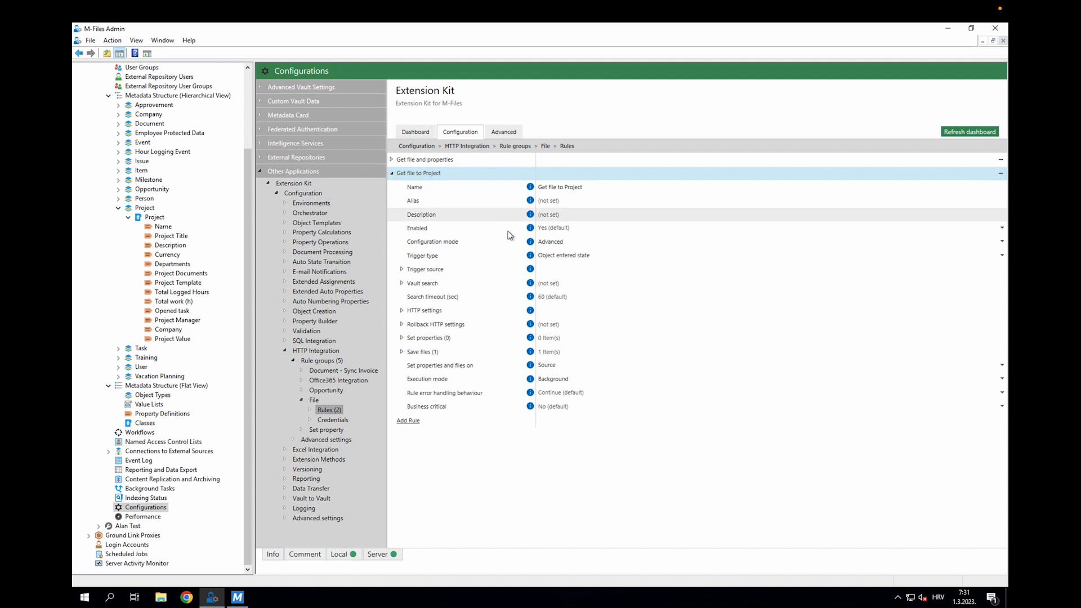
# Review the trigger types available for the Get file to Project rule and consult the DEMO diagram slide in Keynote.
pyautogui.click(560, 258)
pyautogui.click(560, 258)
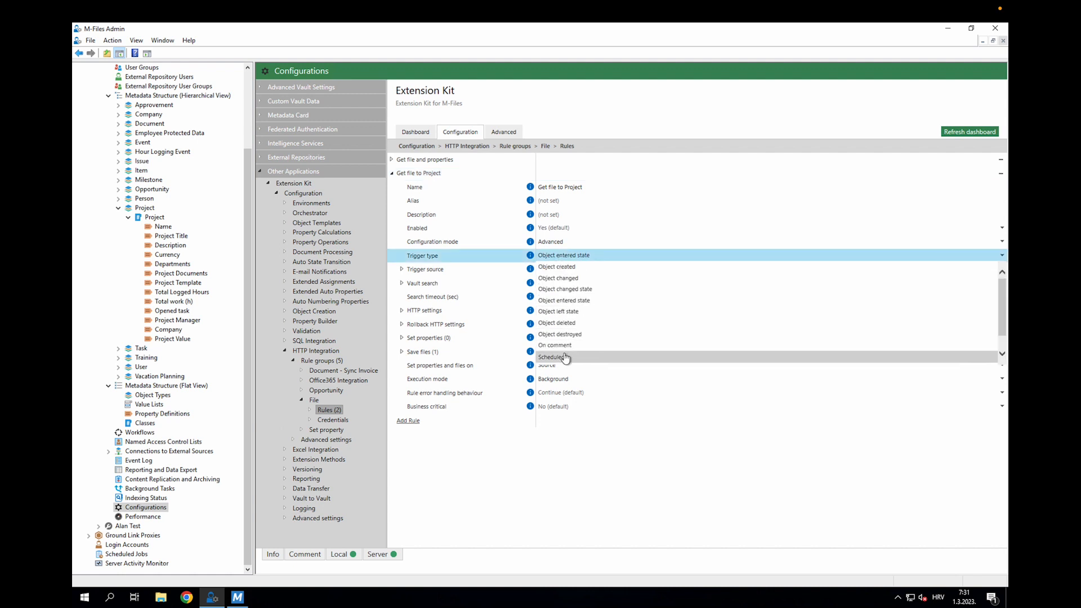
pyautogui.hotkey('ctrl', 'Left')
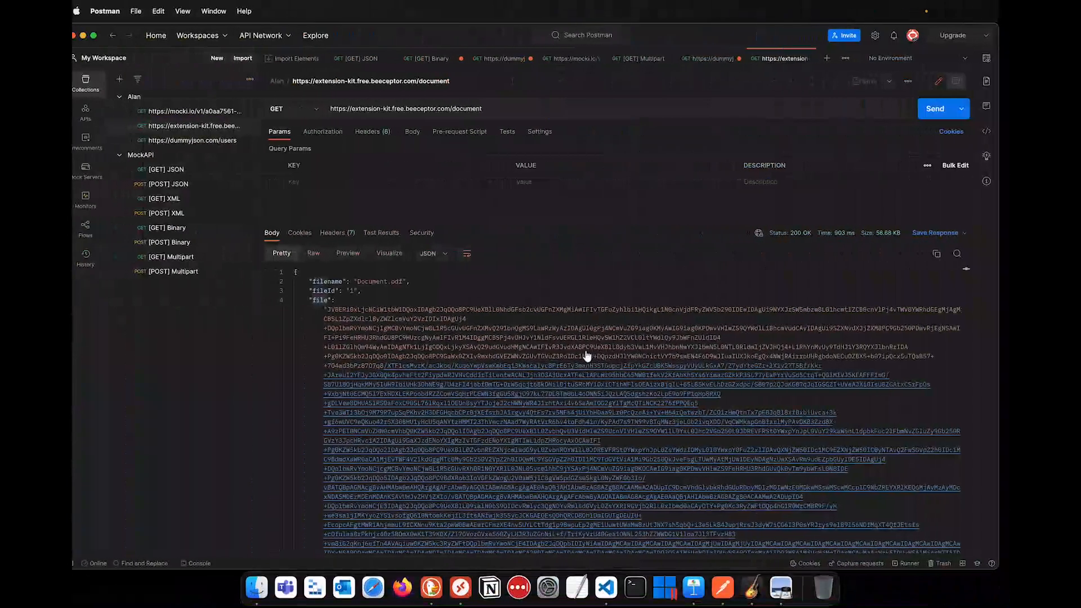
pyautogui.click(693, 588)
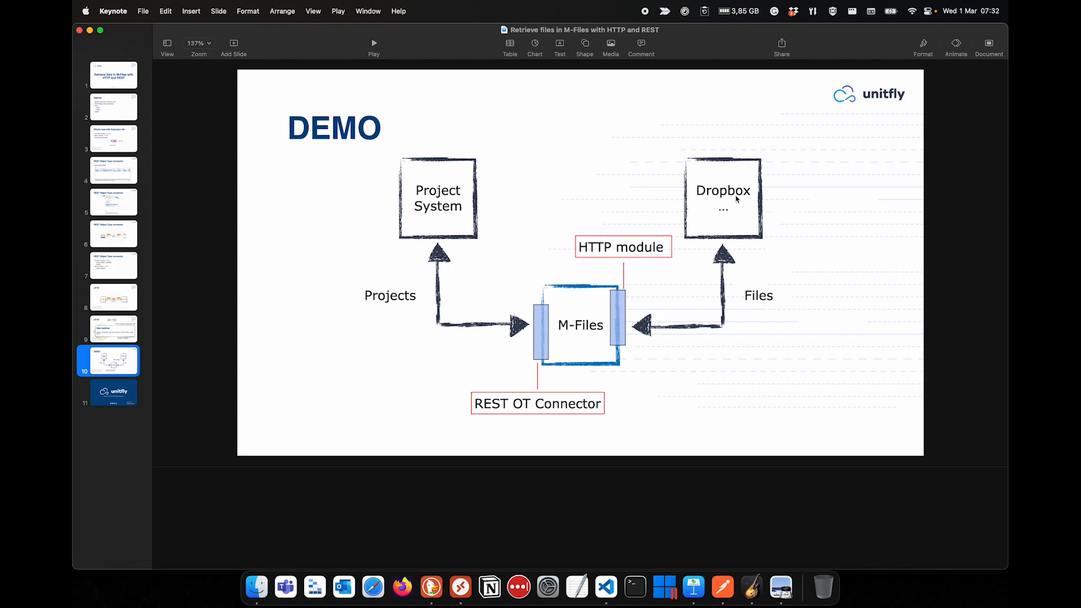
pyautogui.hotkey('ctrl', 'Right')
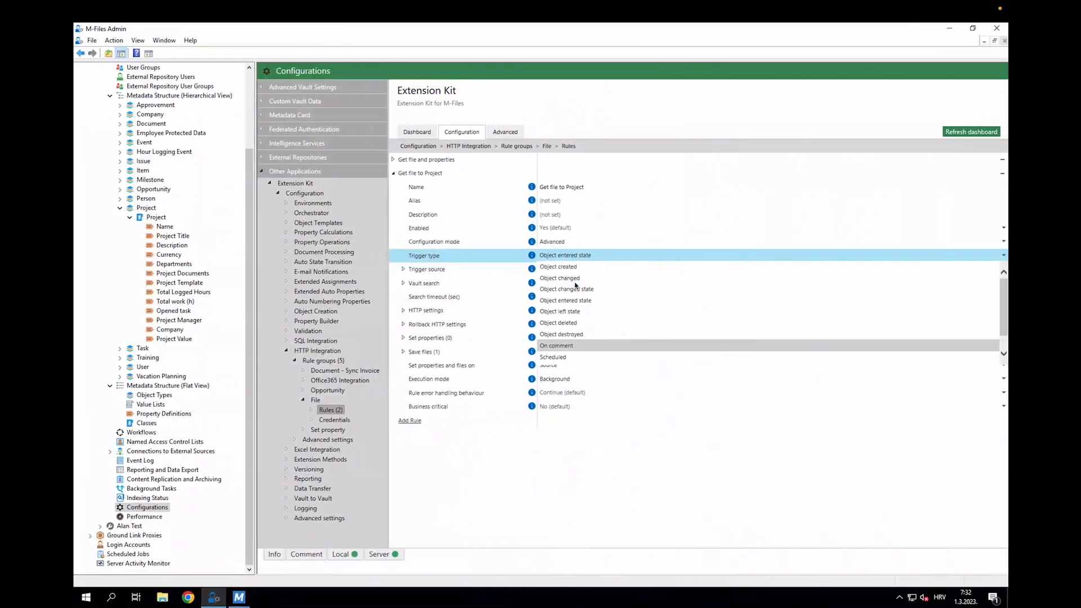
pyautogui.click(552, 463)
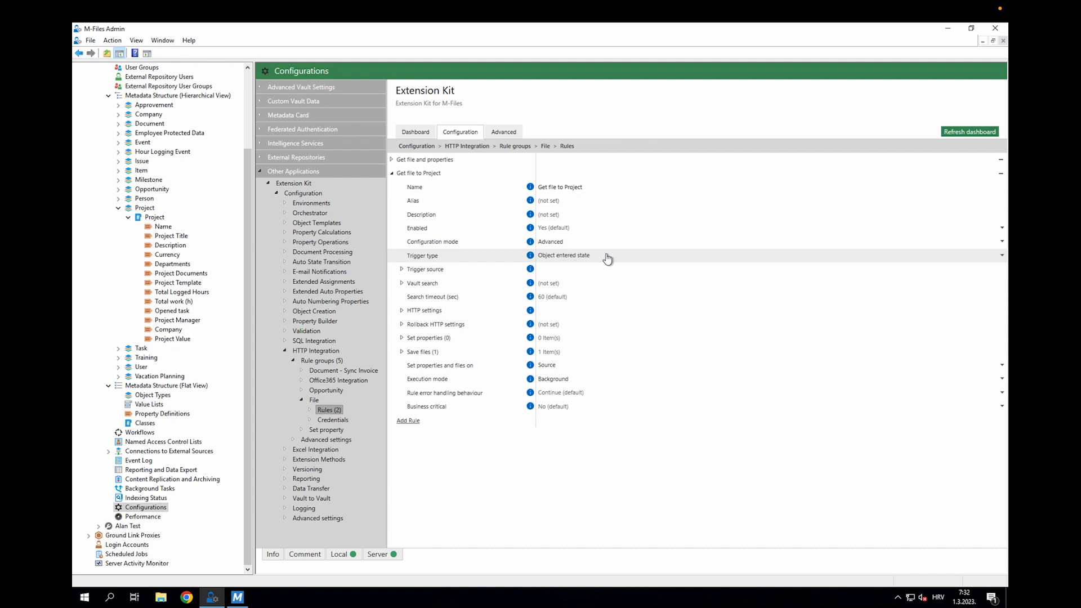
# Examine the rule's trigger source, HTTP settings and the File [1] entry under Save files.
pyautogui.click(401, 269)
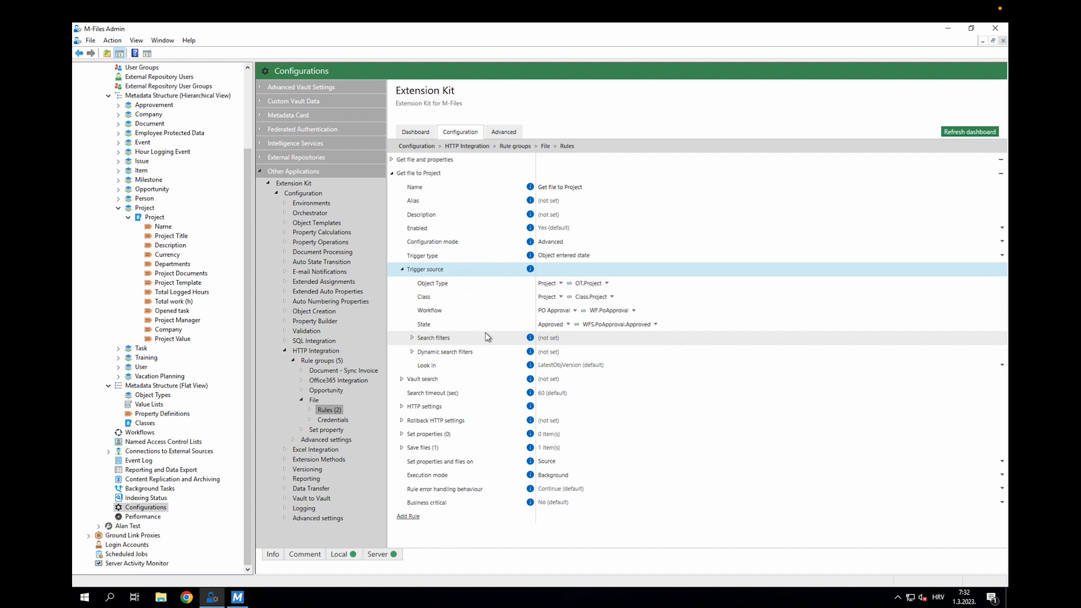
pyautogui.click(401, 406)
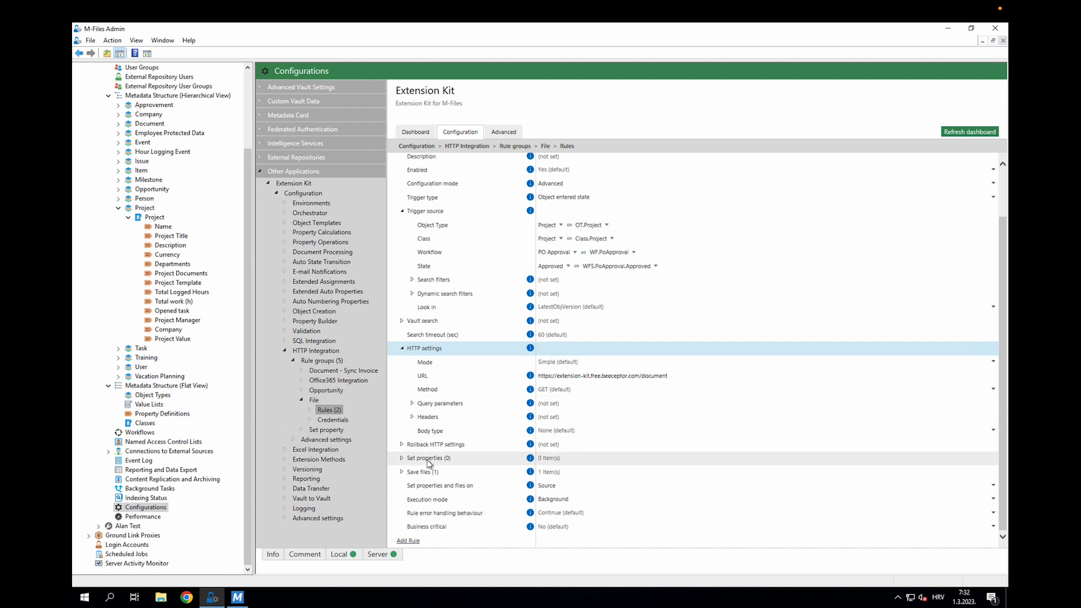
pyautogui.click(402, 474)
pyautogui.scroll(-1, 401, 471)
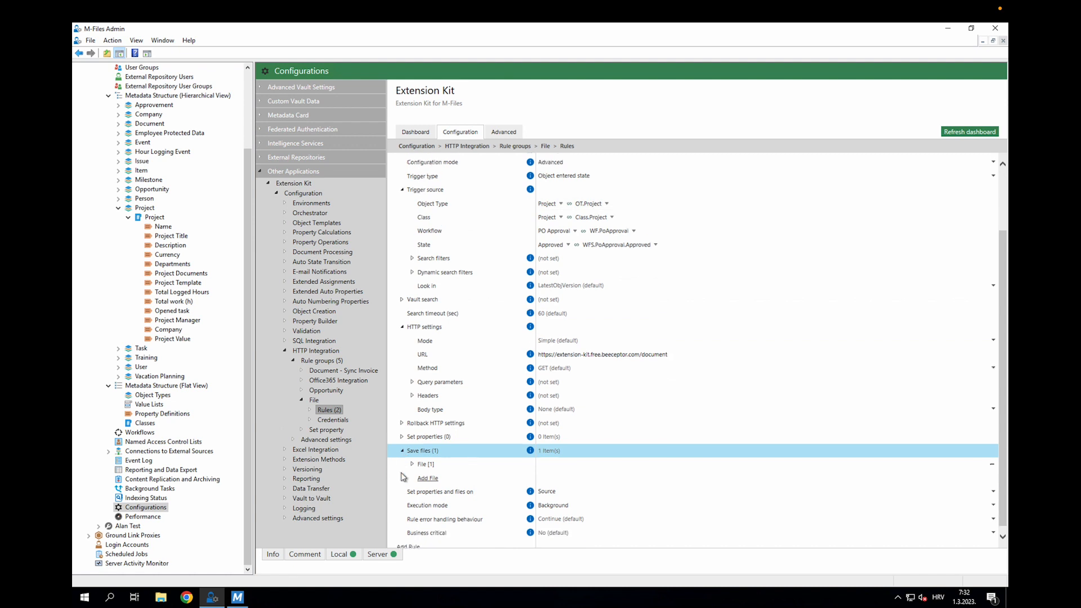
pyautogui.click(413, 458)
pyautogui.scroll(-3, 478, 427)
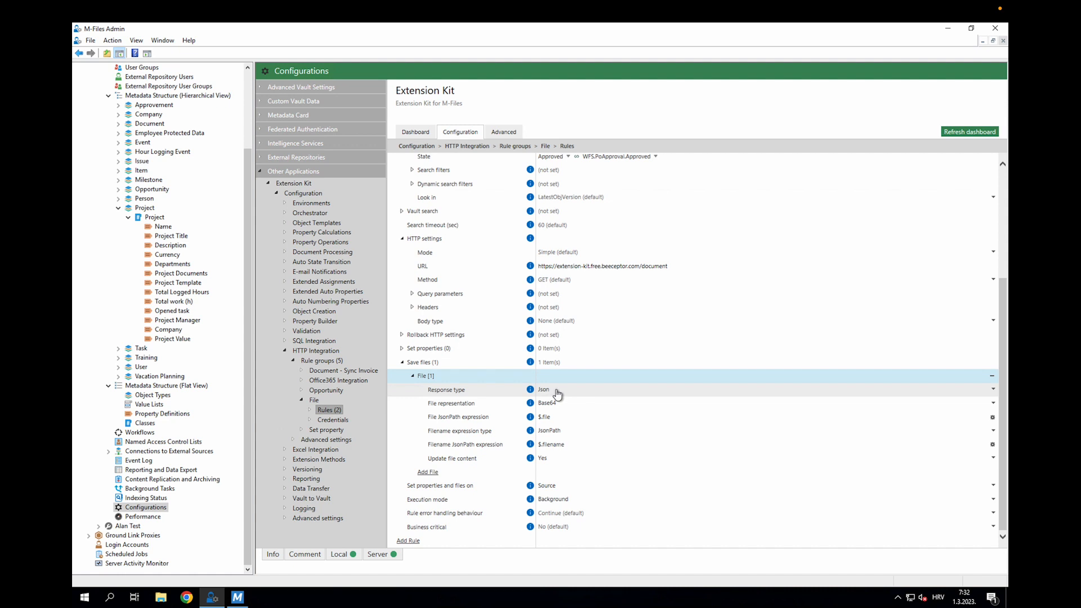
# Check the file representation options and the file JsonPath expression of the File [1] entry.
pyautogui.click(548, 405)
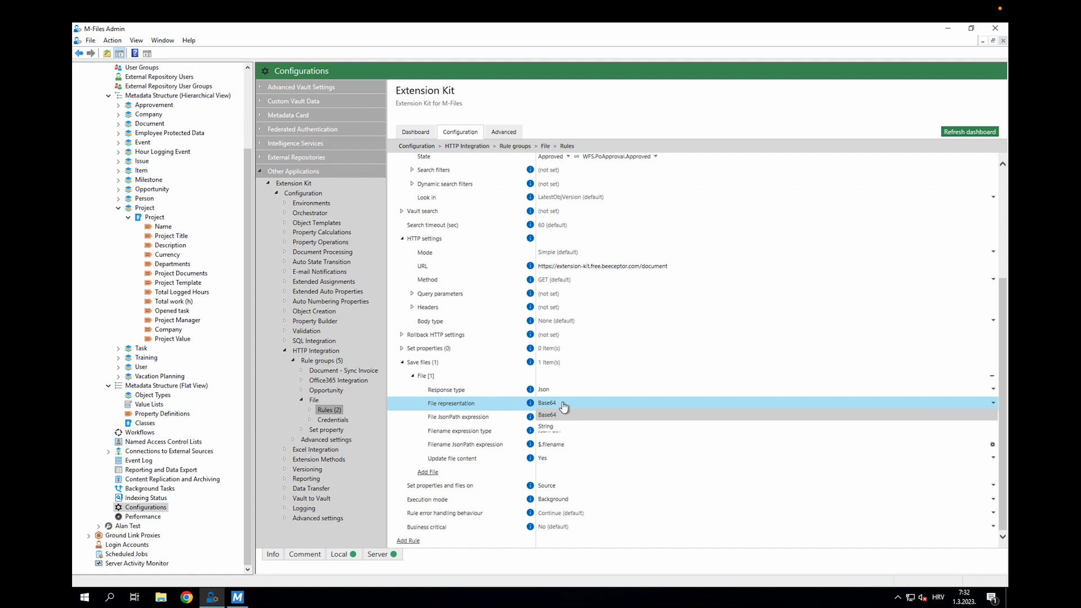
pyautogui.click(562, 404)
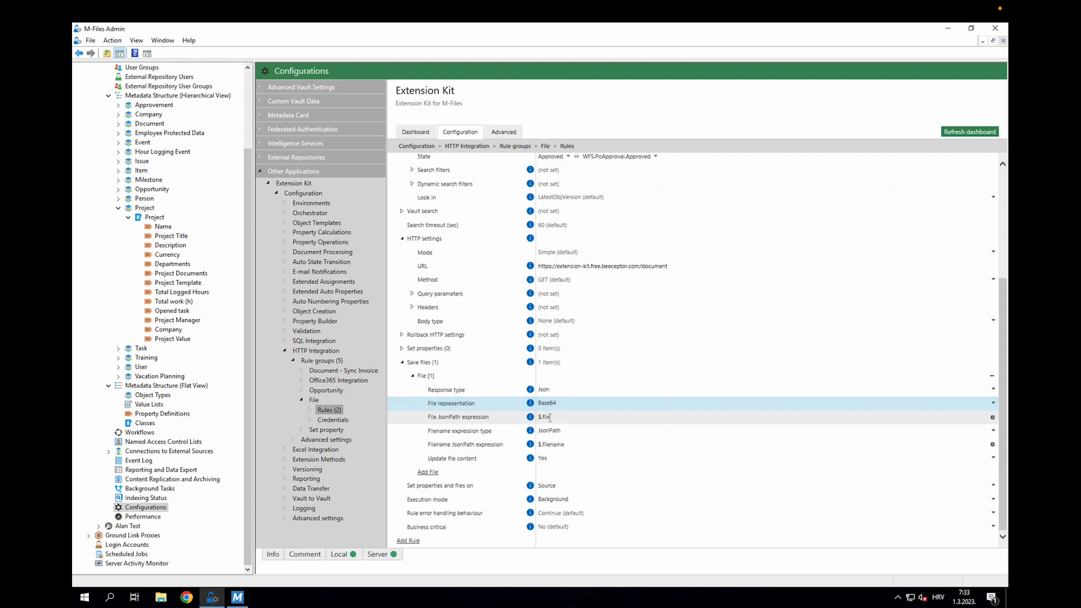
pyautogui.click(556, 416)
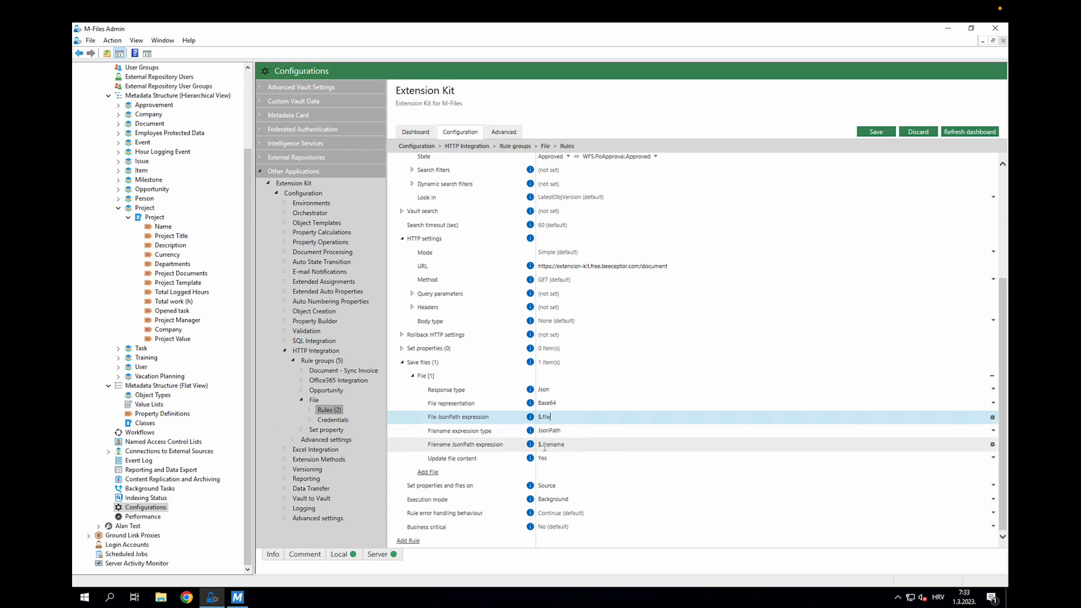
# Compare the filename JsonPath expression with the filename field in Postman's beeceptor document response, and return to M-Files Admin.
pyautogui.moveTo(539, 445); pyautogui.dragTo(572, 448)
pyautogui.hotkey('ctrl', 'Left')
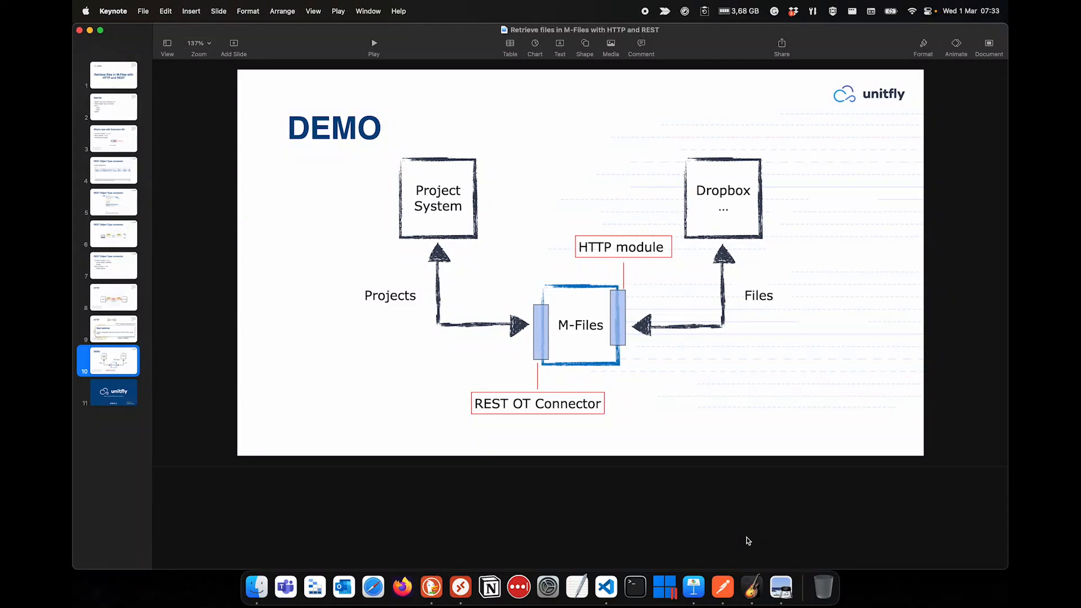
pyautogui.hotkey('ctrl', 'Right')
pyautogui.moveTo(322, 282); pyautogui.dragTo(418, 287)
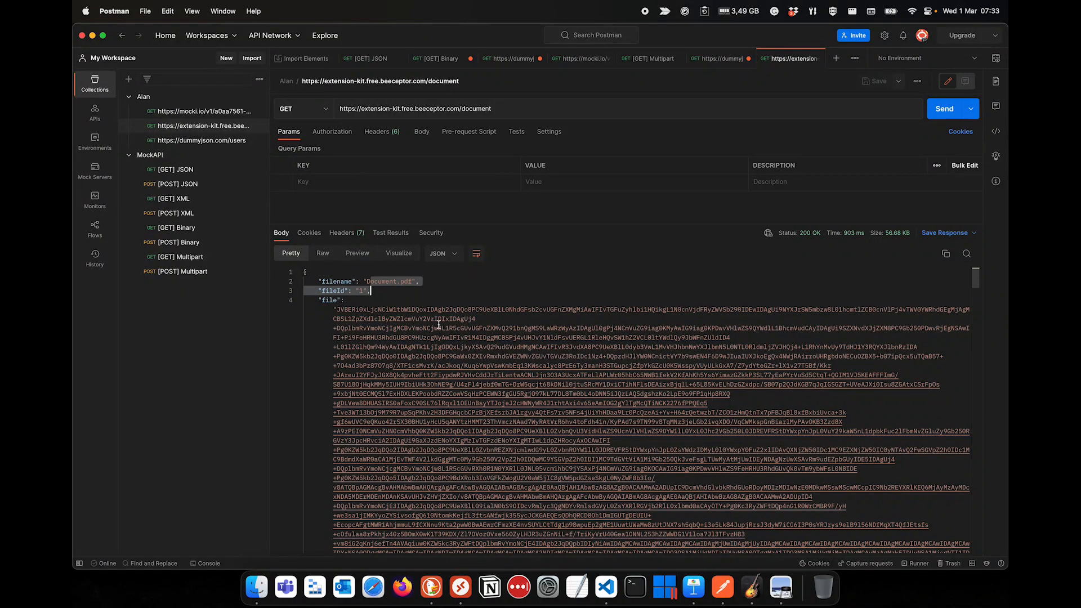
pyautogui.hotkey('ctrl', 'Right')
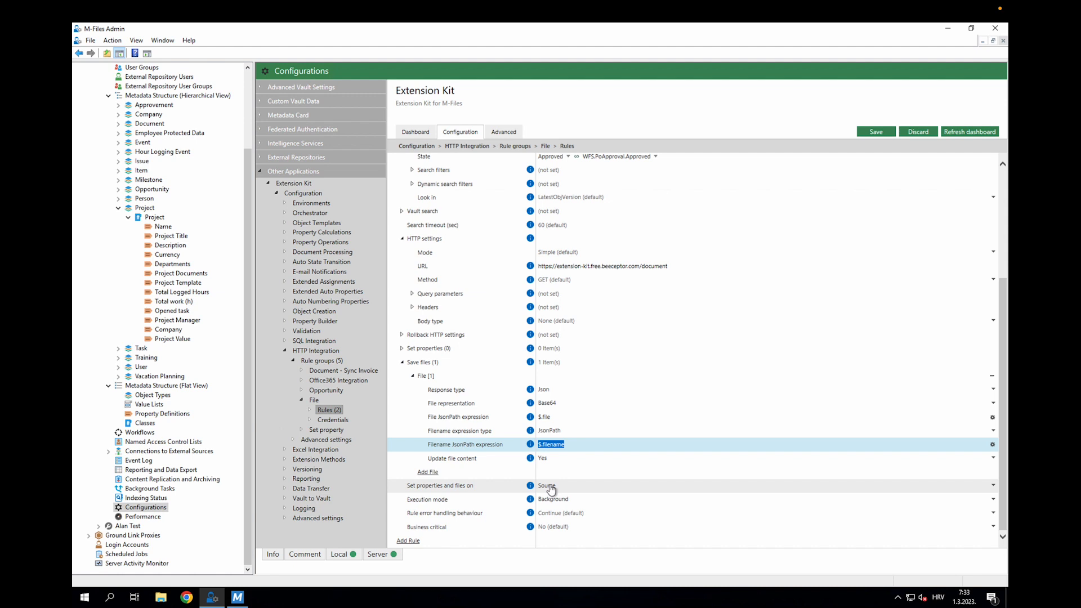
# Add a query parameter named project to the HTTP settings of the Get file to Project rule.
pyautogui.scroll(4, 551, 488)
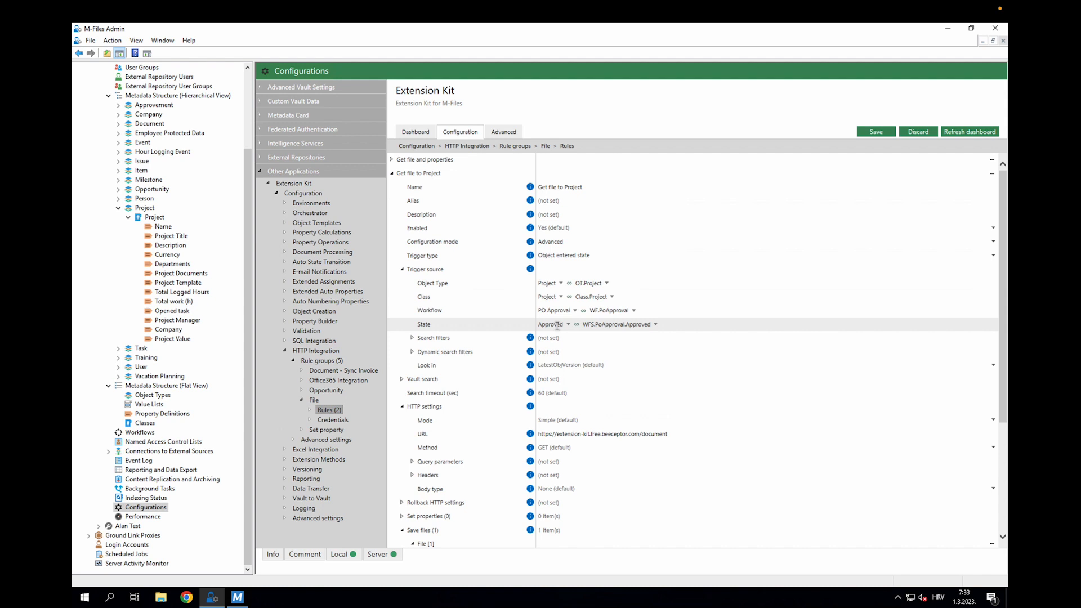
pyautogui.scroll(-1, 557, 327)
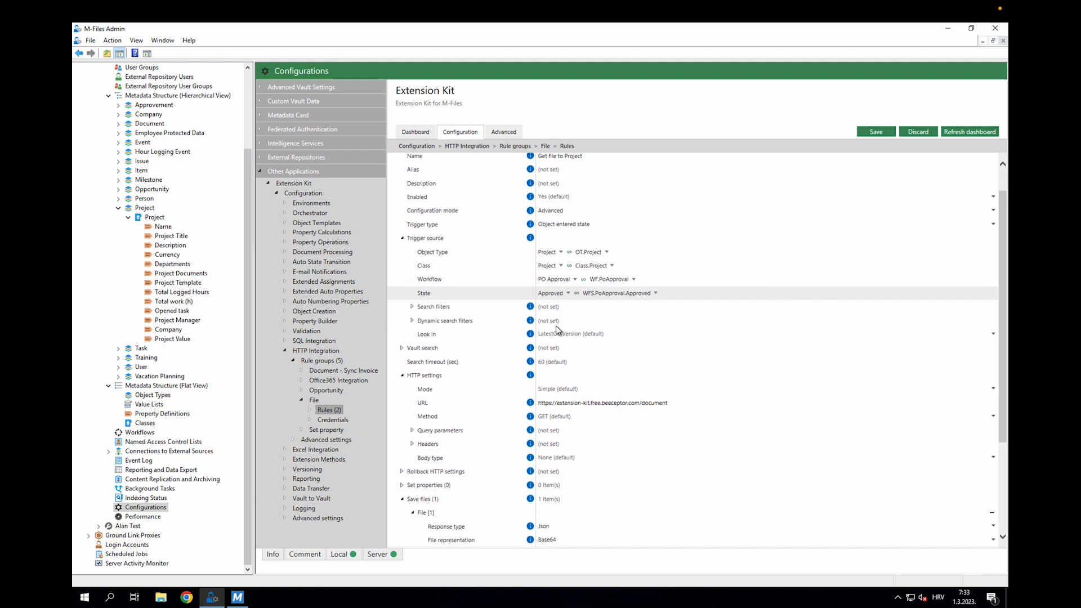
pyautogui.scroll(-1, 557, 329)
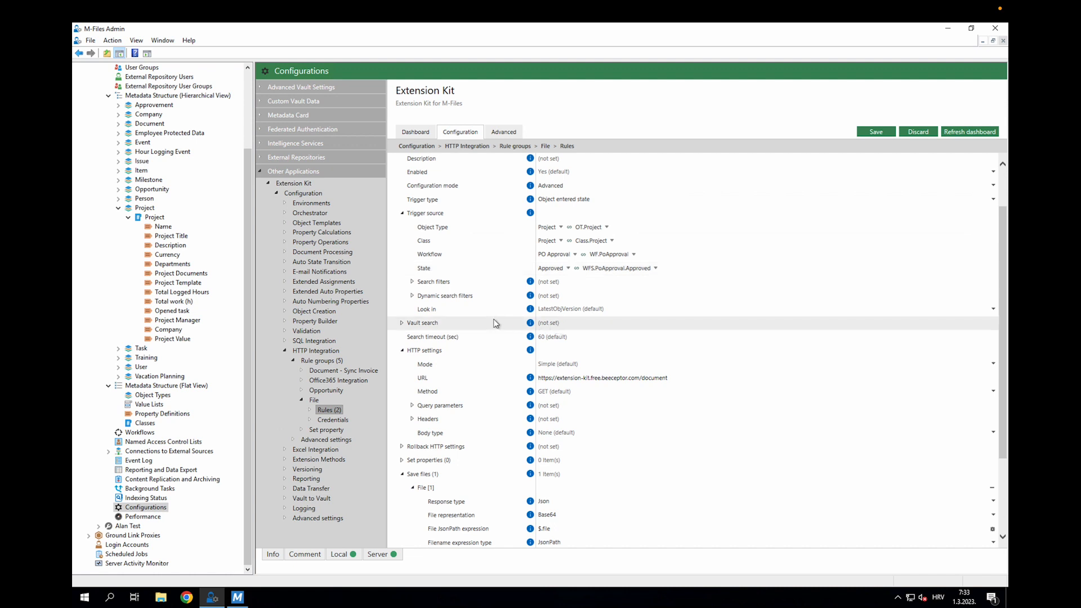
pyautogui.scroll(-1, 425, 301)
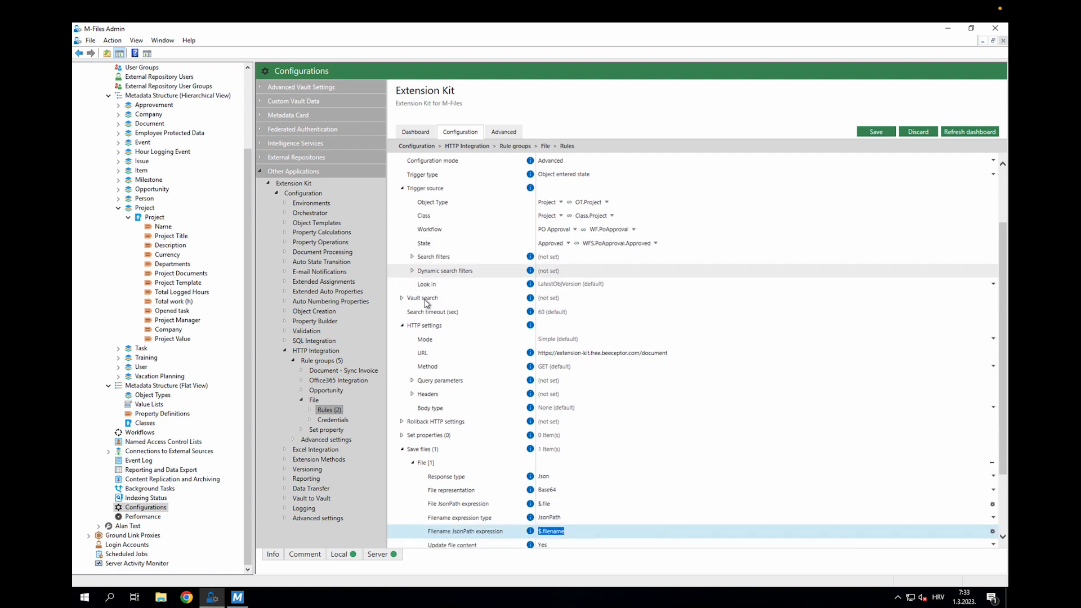
pyautogui.scroll(-2, 425, 303)
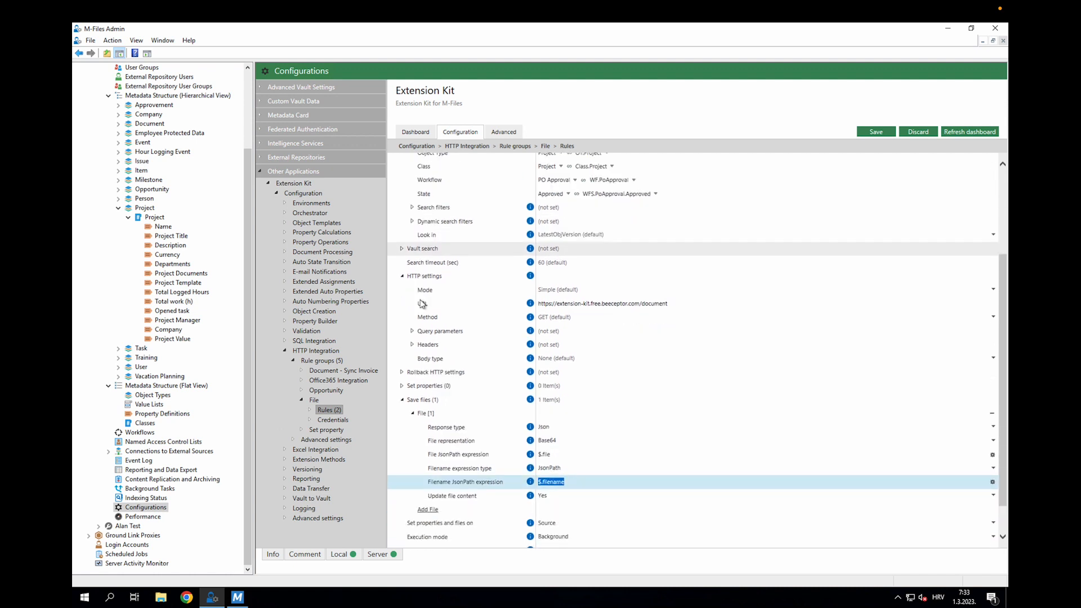
pyautogui.click(413, 331)
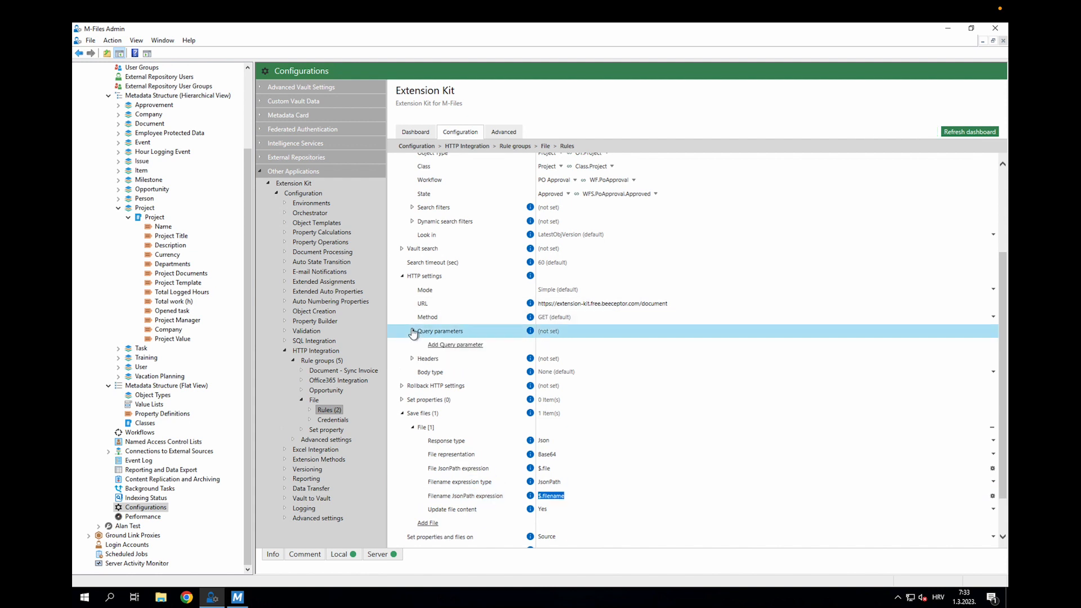
pyautogui.click(455, 346)
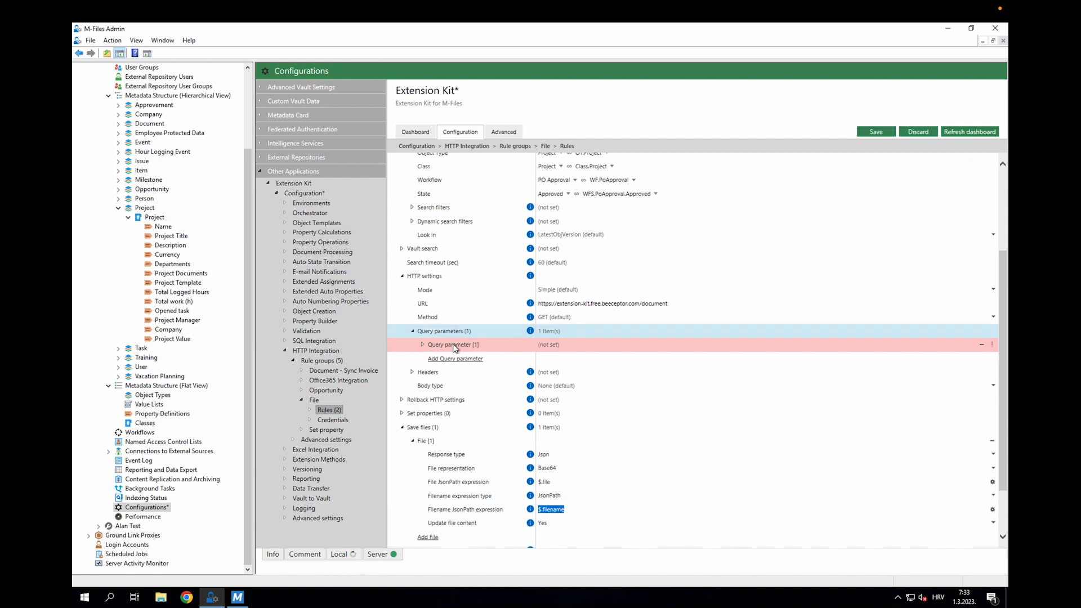
pyautogui.click(423, 345)
pyautogui.click(558, 359)
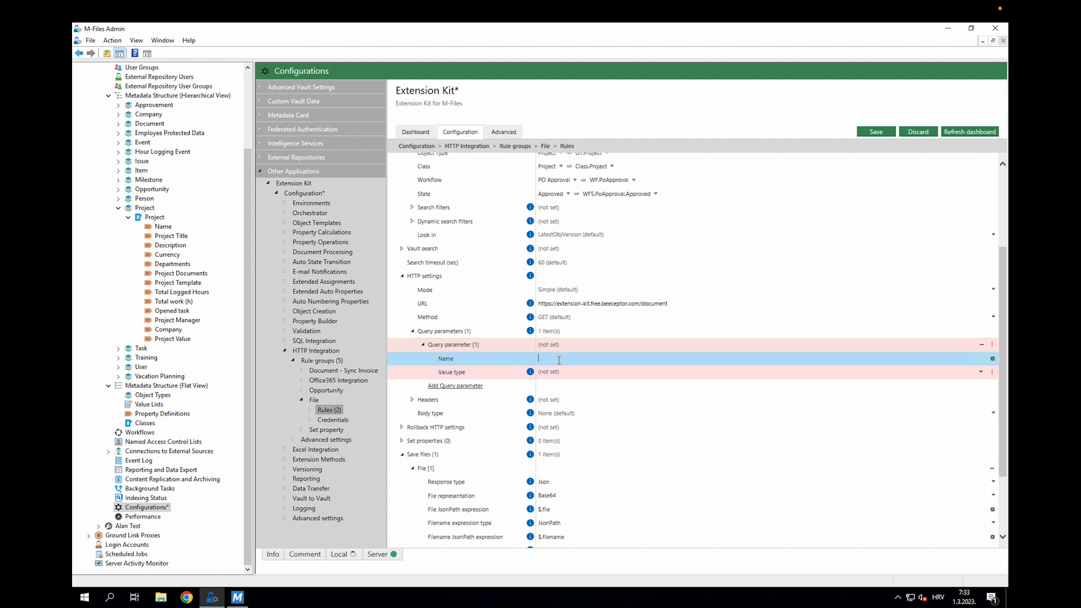
pyautogui.write('project')
# Set the project query parameter's value type to Expression and its value to the Project Title property placeholder.
pyautogui.click(555, 373)
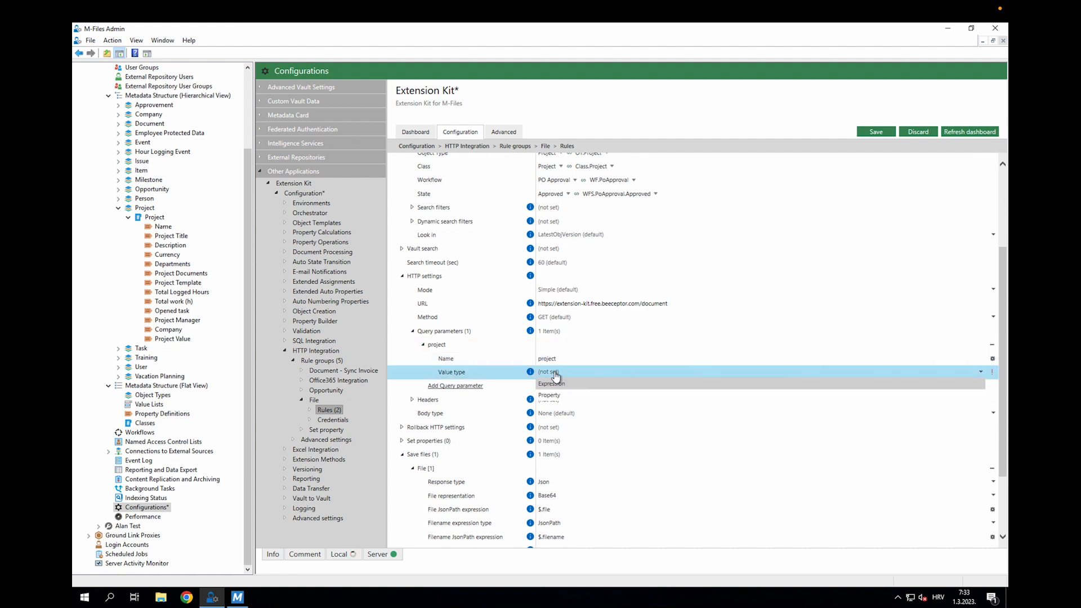
pyautogui.click(558, 392)
pyautogui.click(554, 373)
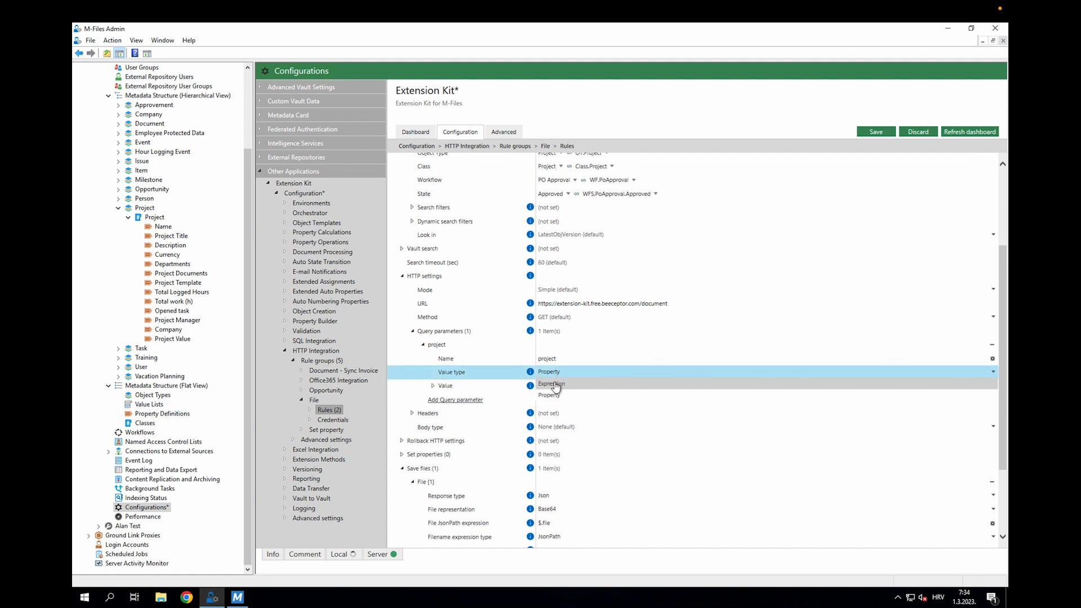
pyautogui.click(556, 389)
pyautogui.click(555, 386)
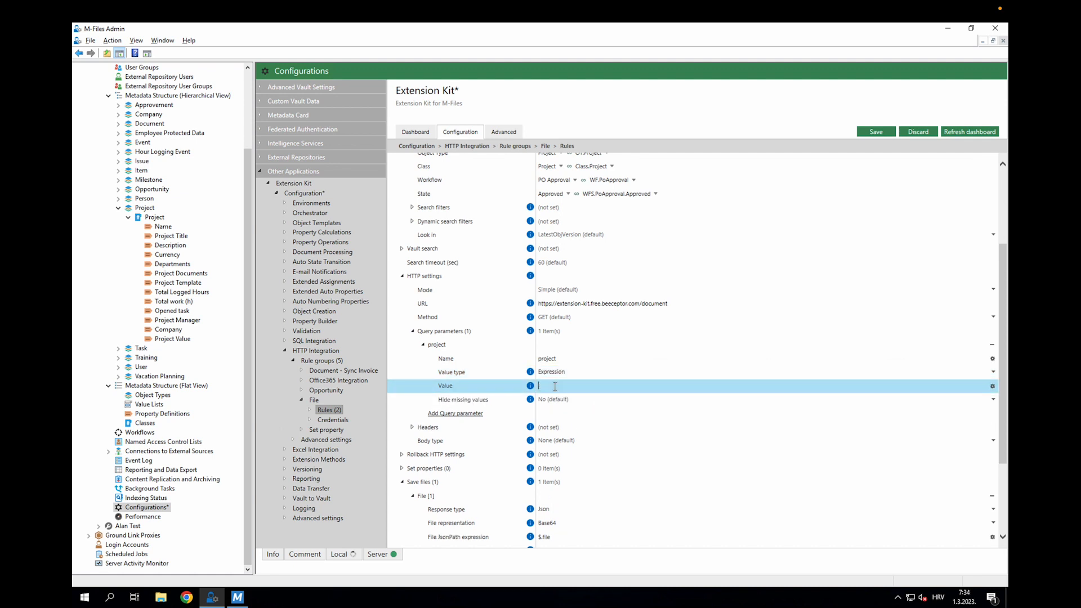
pyautogui.write('{Proje')
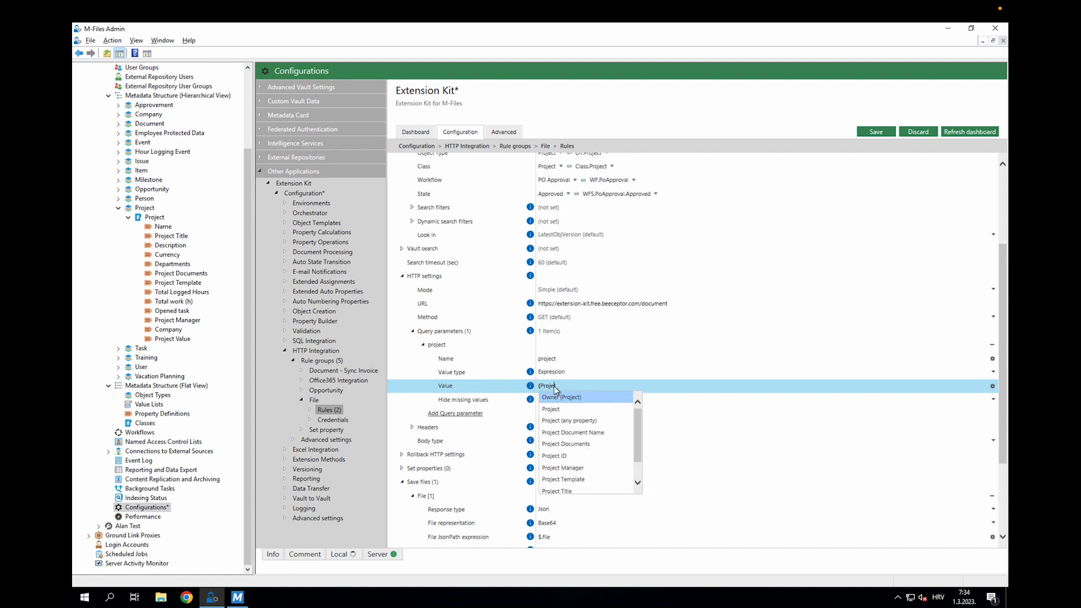
pyautogui.press('Down')
pyautogui.press('Down')
pyautogui.press('Down')
pyautogui.press('Down')
pyautogui.press('Down')
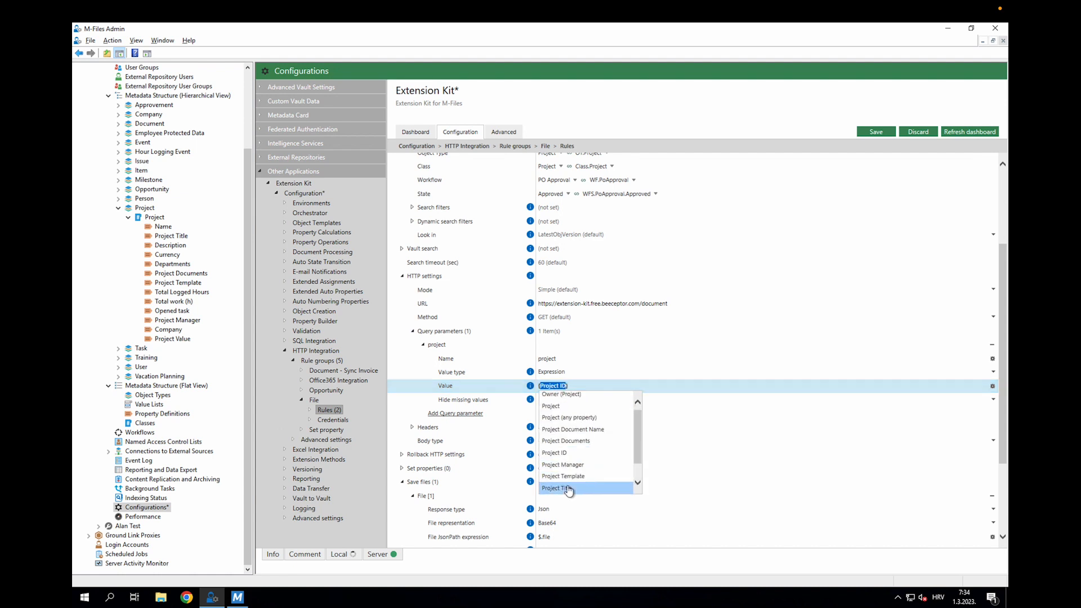
pyautogui.click(569, 488)
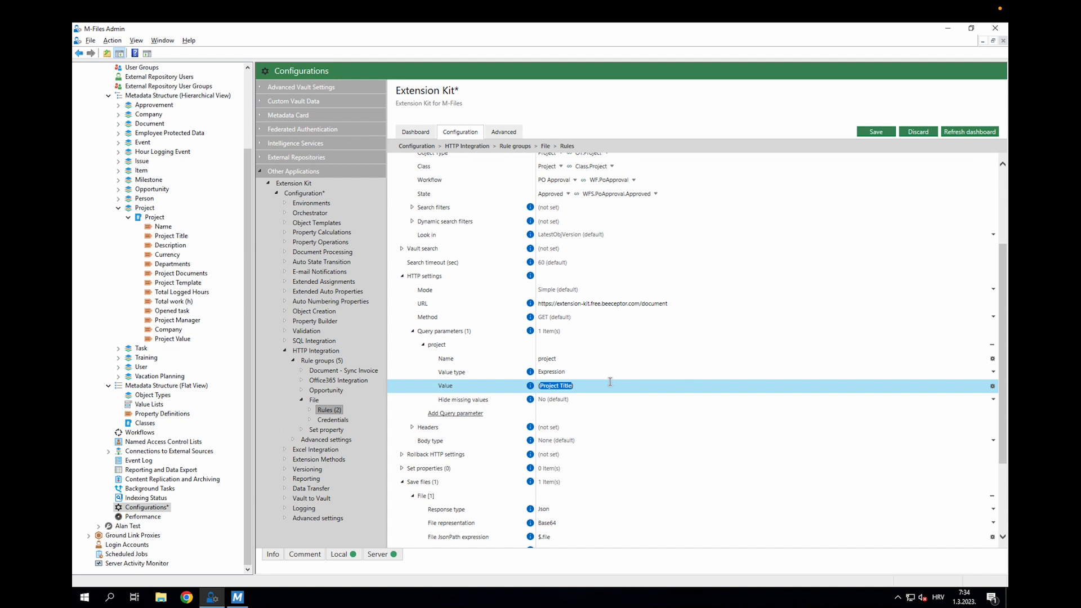
# Remove the project query parameter from the Get file to Project rule's HTTP settings and save the Extension Kit configuration.
pyautogui.click(610, 381)
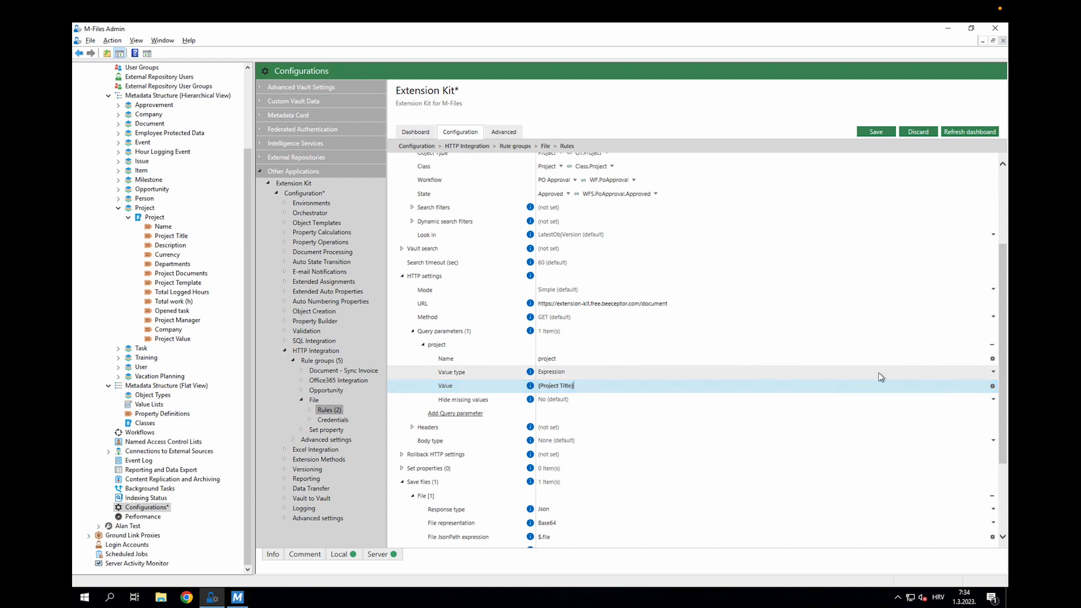
pyautogui.click(991, 349)
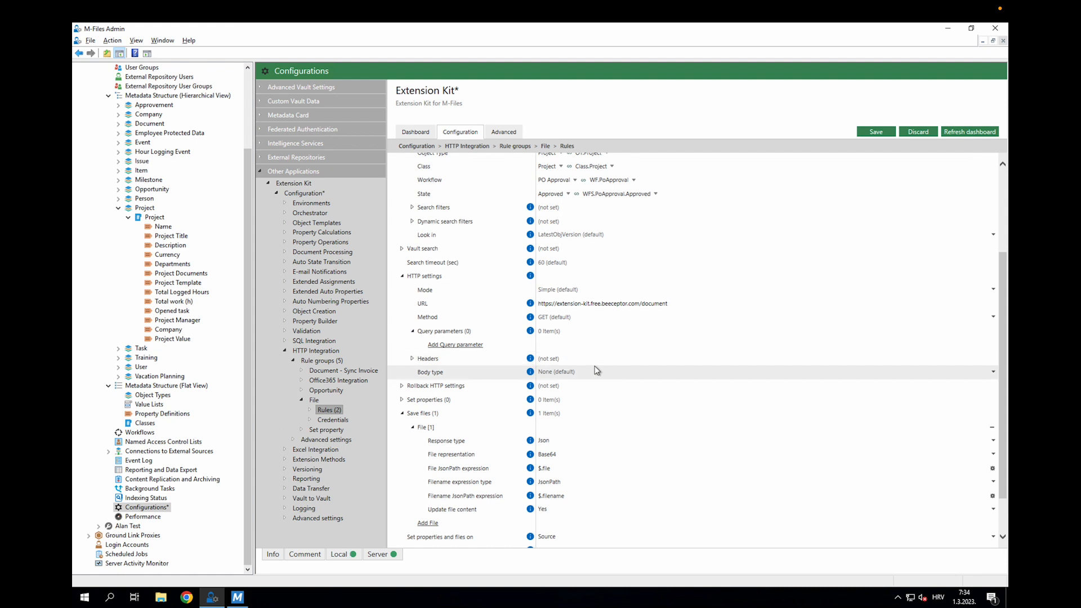
pyautogui.scroll(5, 596, 369)
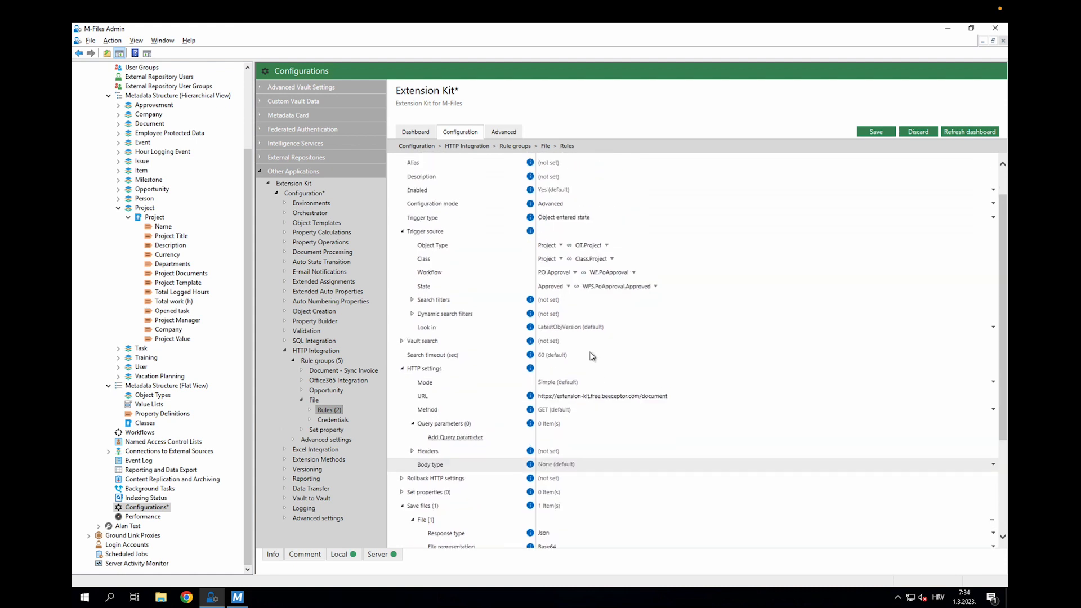
pyautogui.scroll(-6, 563, 293)
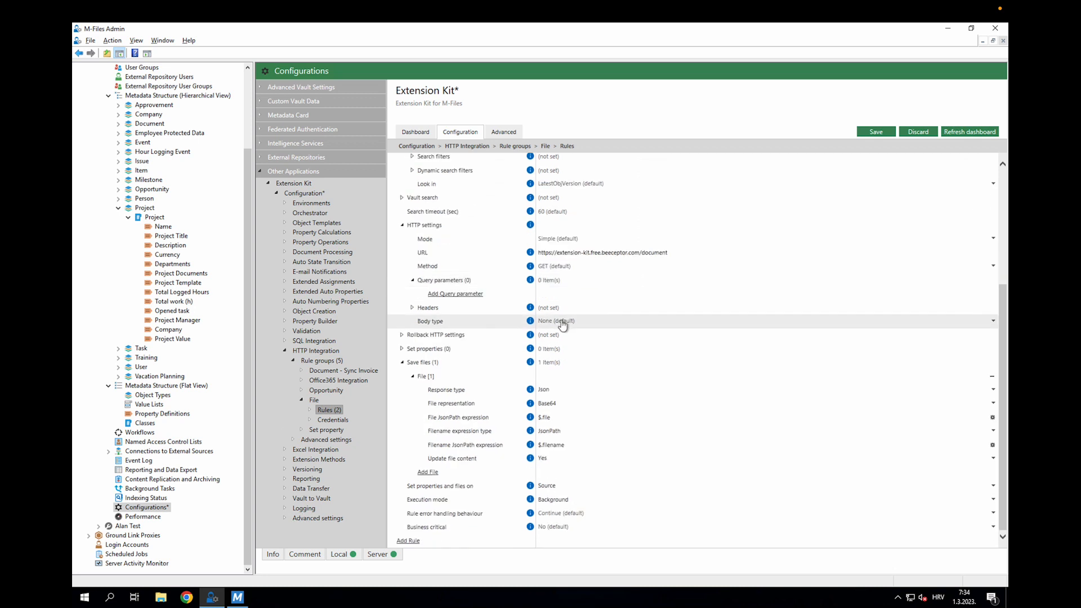
pyautogui.click(876, 132)
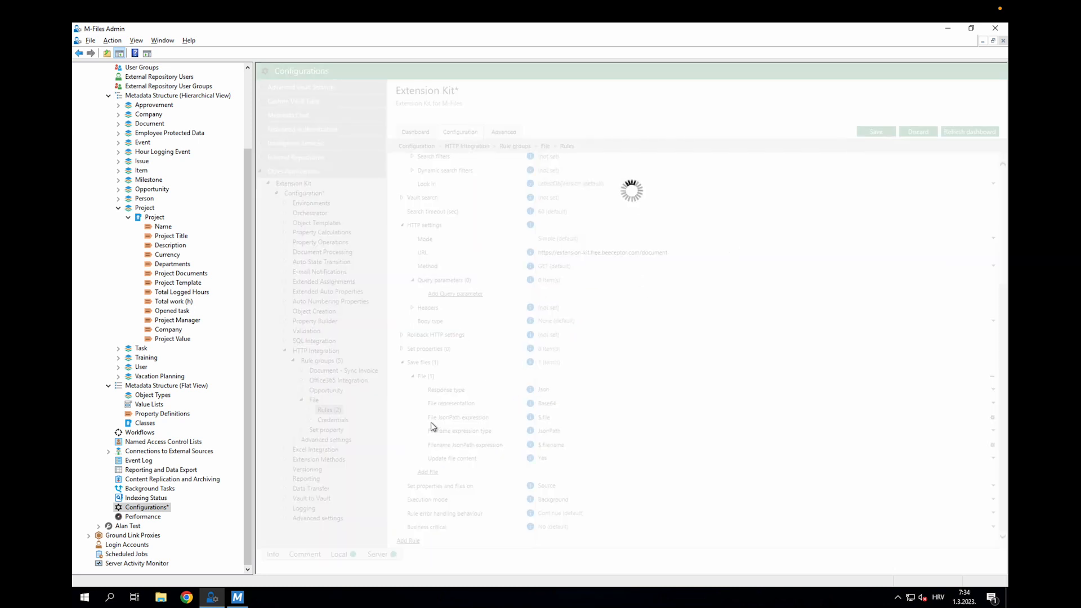
# Switch to the M-Files client and move Project REST OT 1 to the Approved state of the PO Approval workflow, saving the change.
pyautogui.click(237, 597)
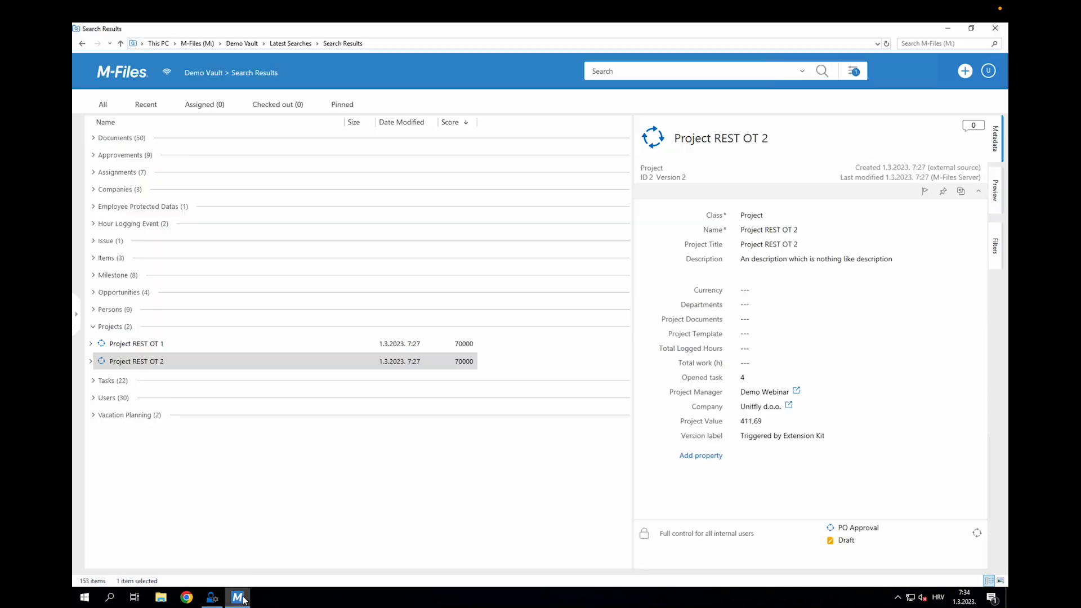
pyautogui.click(157, 348)
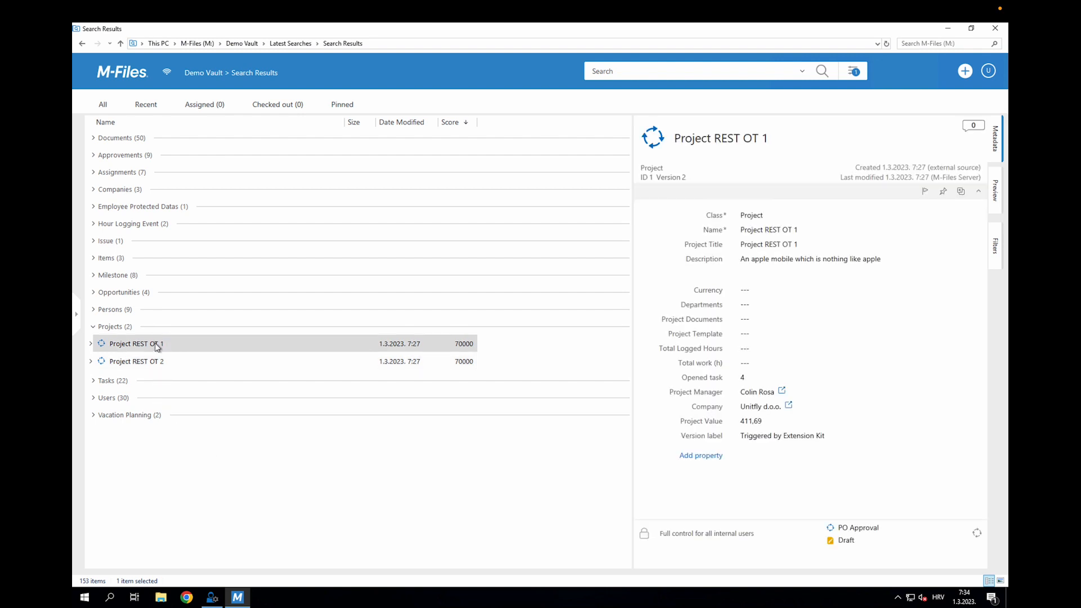
pyautogui.click(858, 540)
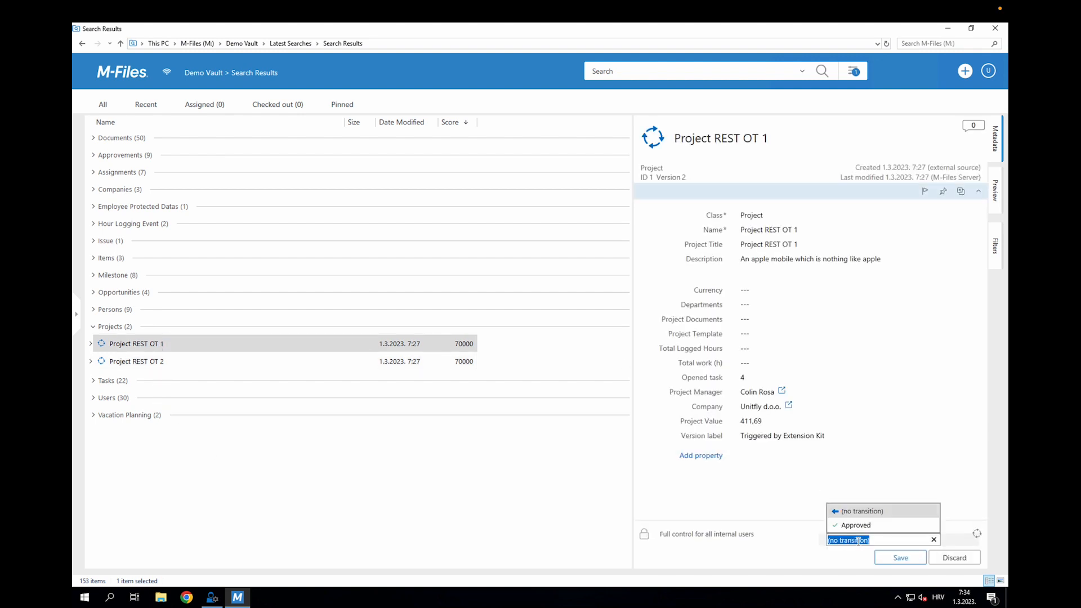
pyautogui.click(855, 525)
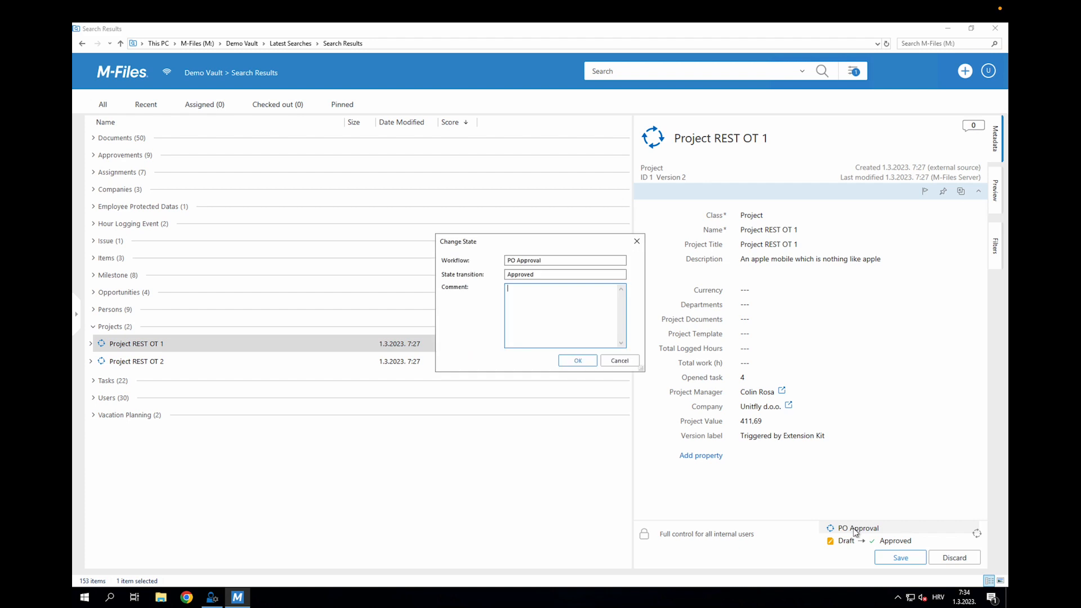
pyautogui.click(578, 361)
pyautogui.click(899, 558)
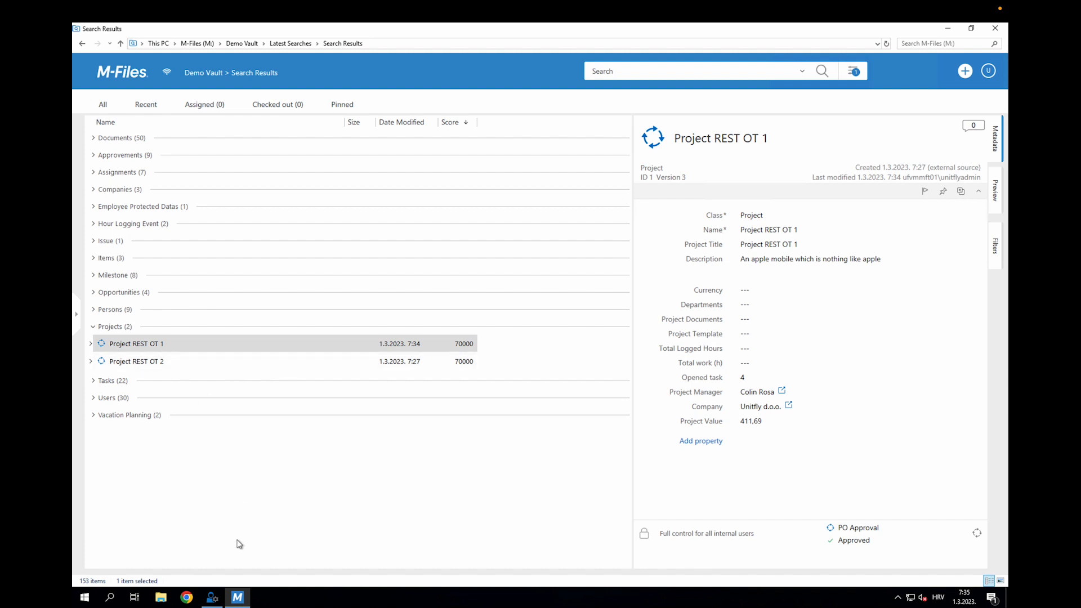
# Recheck the rule's Save files settings in M-Files Admin, and inspect the Document.pdf under Project REST OT 1 in the M-Files client.
pyautogui.click(213, 597)
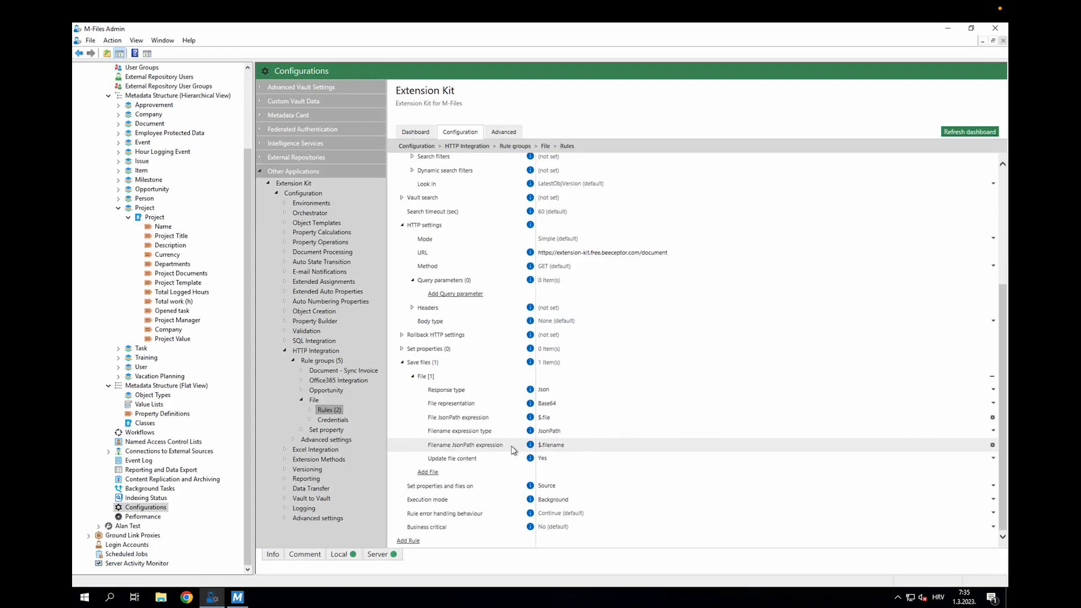
pyautogui.click(237, 596)
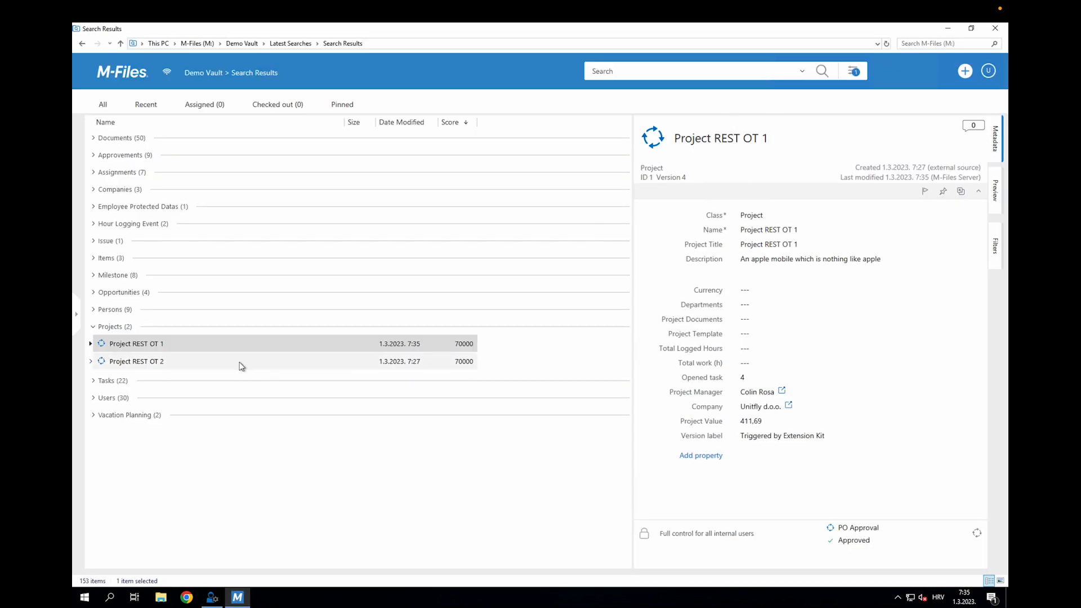
pyautogui.click(90, 344)
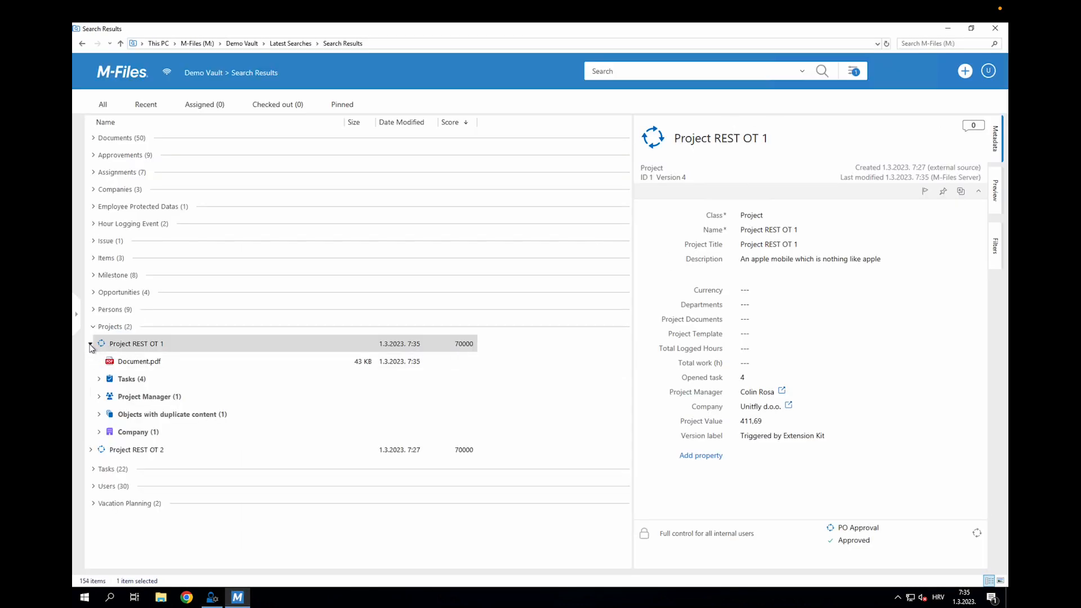
pyautogui.click(131, 363)
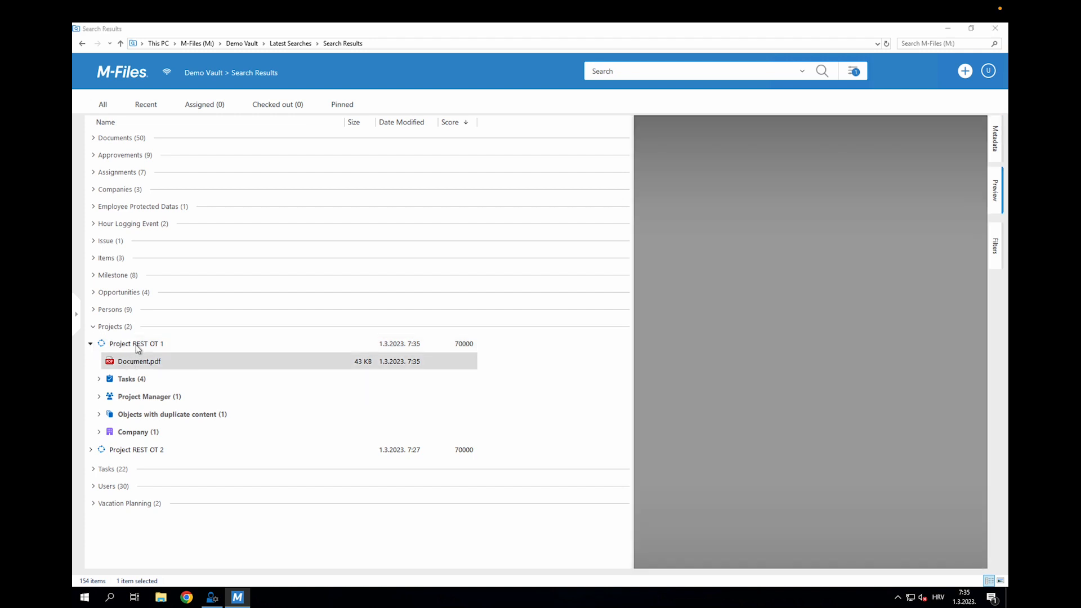
pyautogui.click(136, 345)
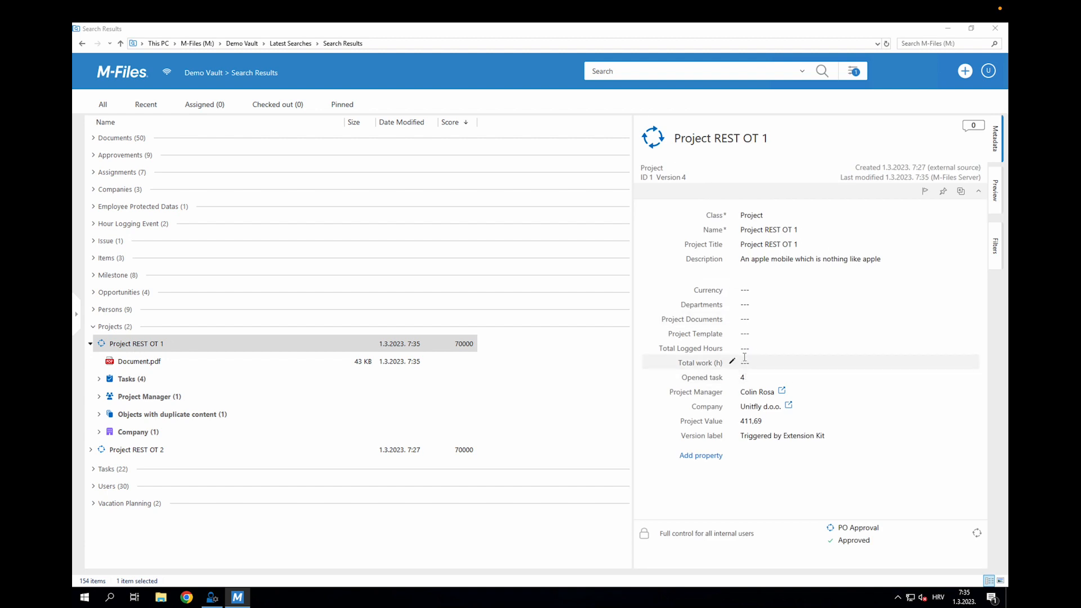
# Expand Project REST OT 2 and move it to the Approved state of the PO Approval workflow, saving the change.
pyautogui.click(91, 450)
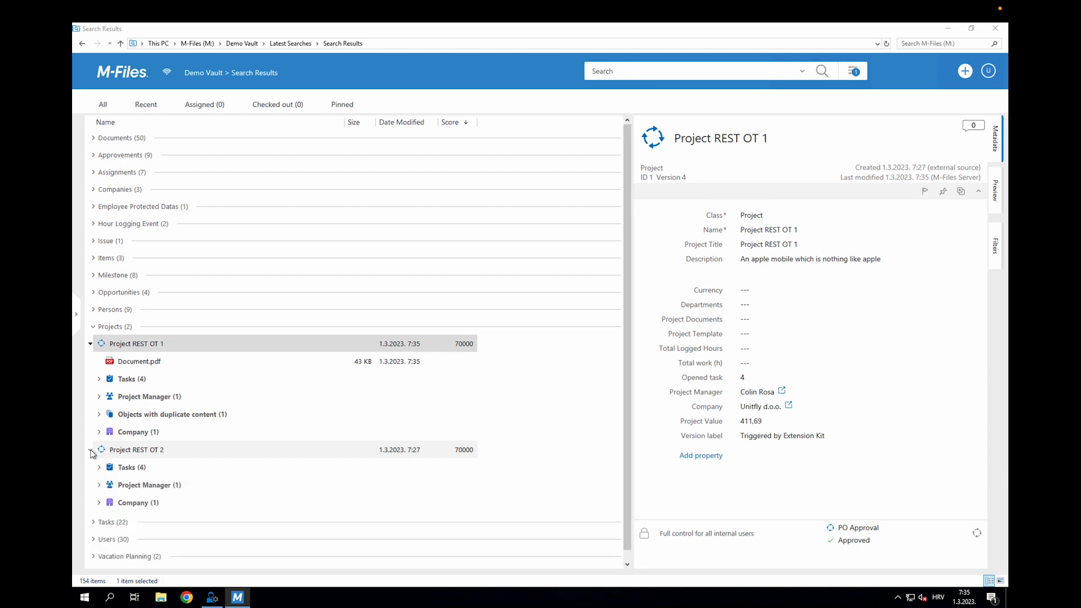
pyautogui.click(138, 449)
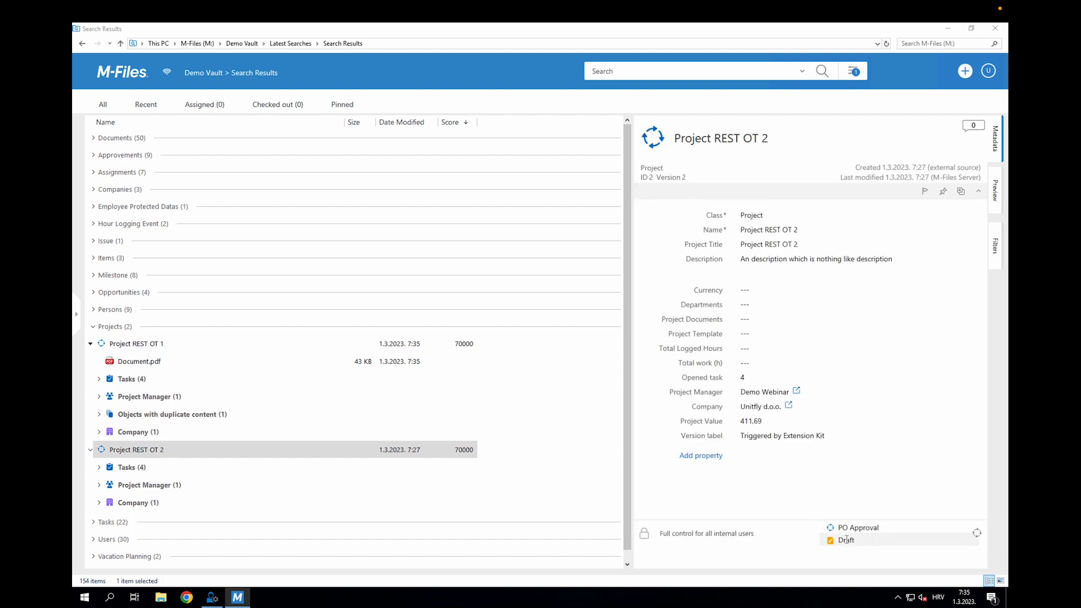
pyautogui.click(847, 540)
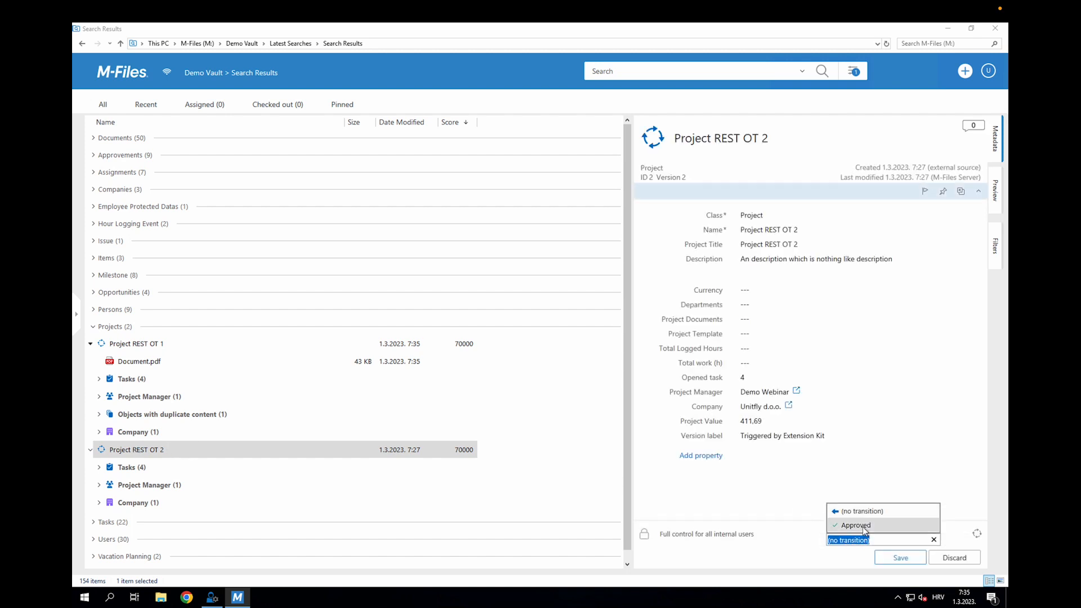
pyautogui.click(856, 525)
pyautogui.click(578, 360)
pyautogui.click(900, 557)
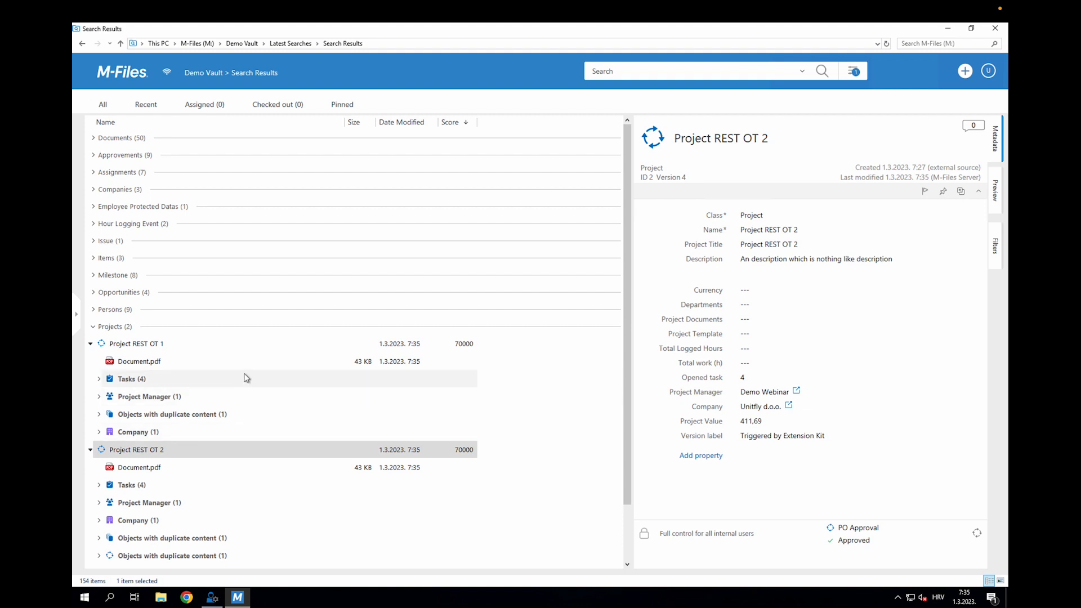
# Preview the Document.pdf under Project REST OT 1 and return to that project's metadata.
pyautogui.click(141, 362)
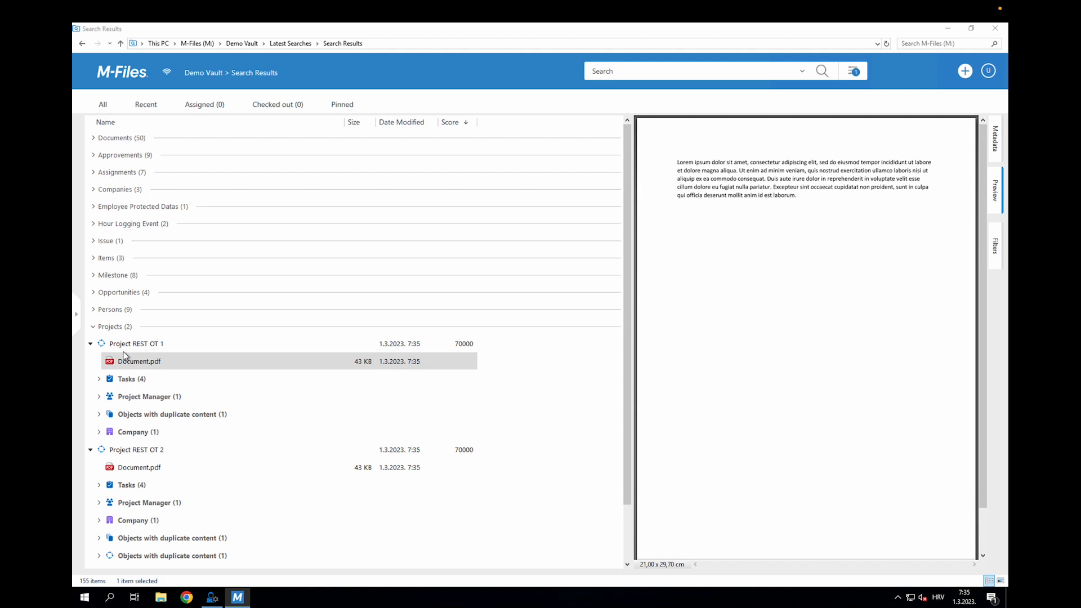
pyautogui.click(126, 349)
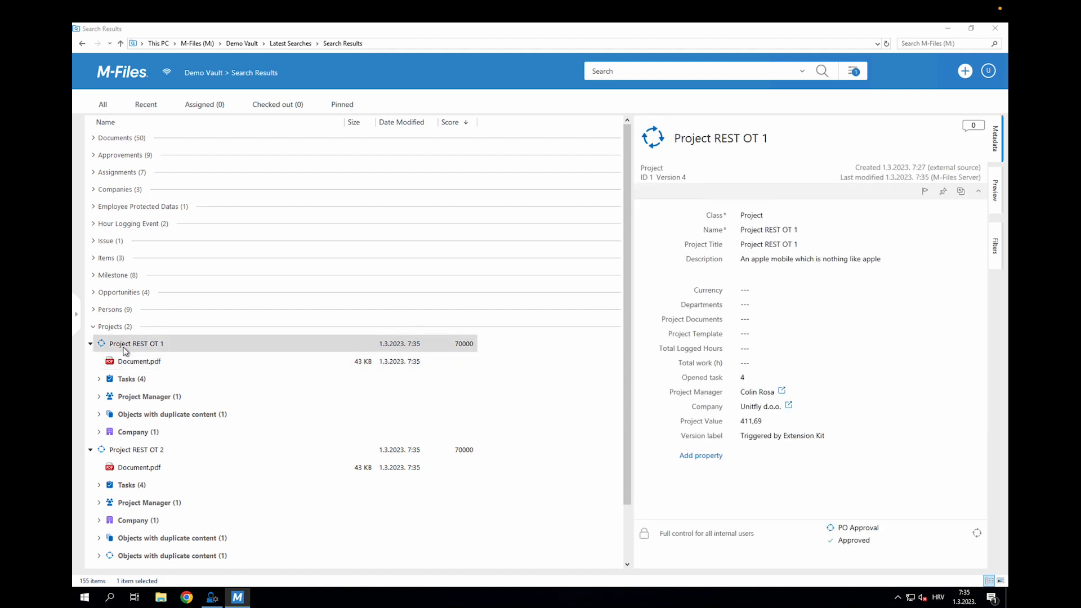
# Review the rule's HTTP settings in M-Files Admin and the document request in Postman, and switch to the DEMO slide in Keynote.
pyautogui.click(222, 597)
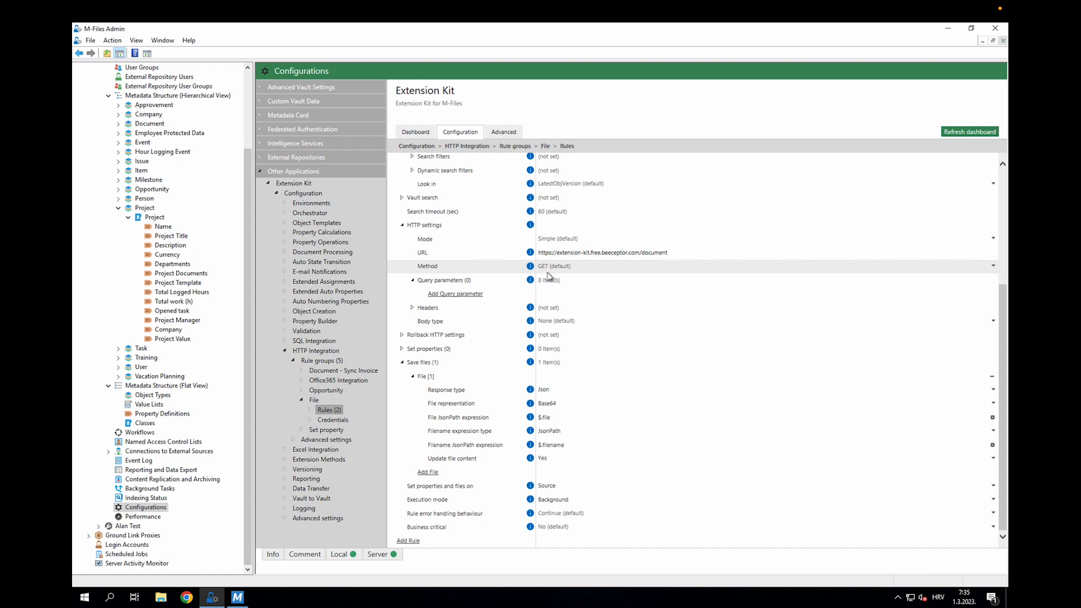
pyautogui.hotkey('ctrl', 'Left')
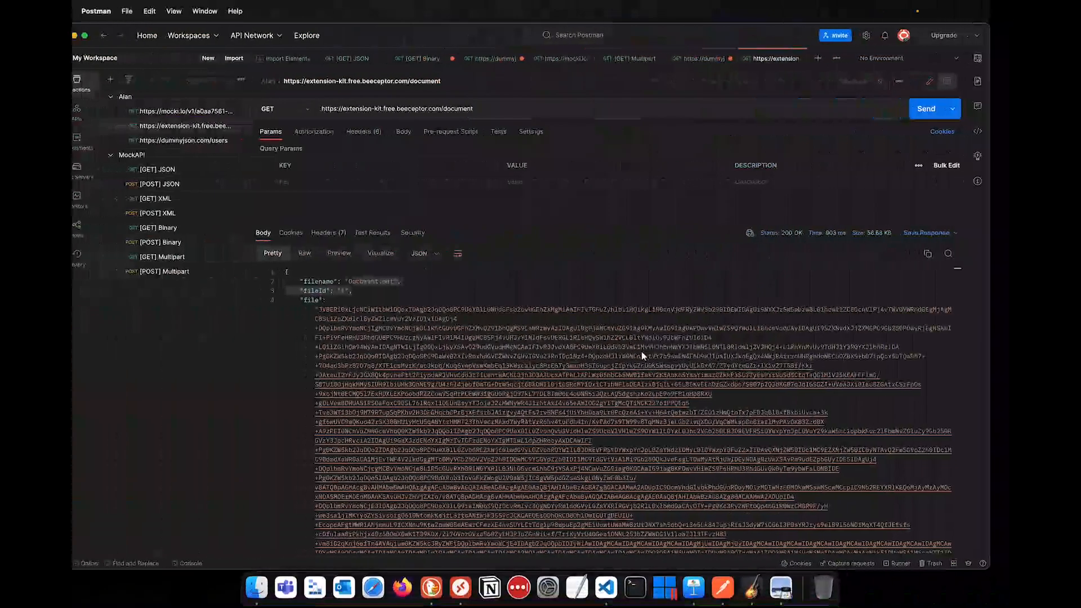
pyautogui.click(693, 586)
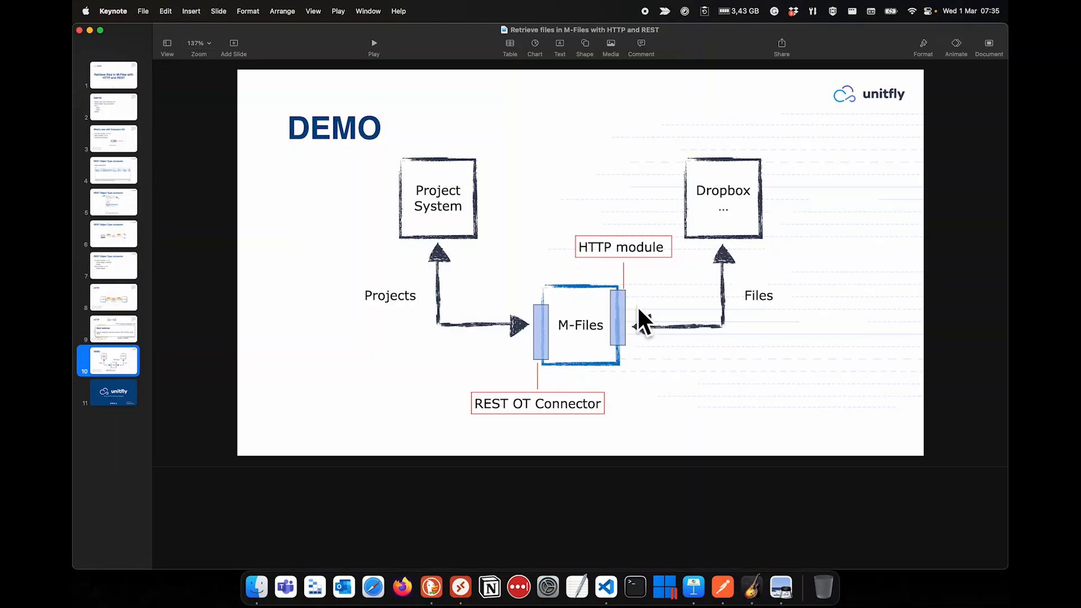